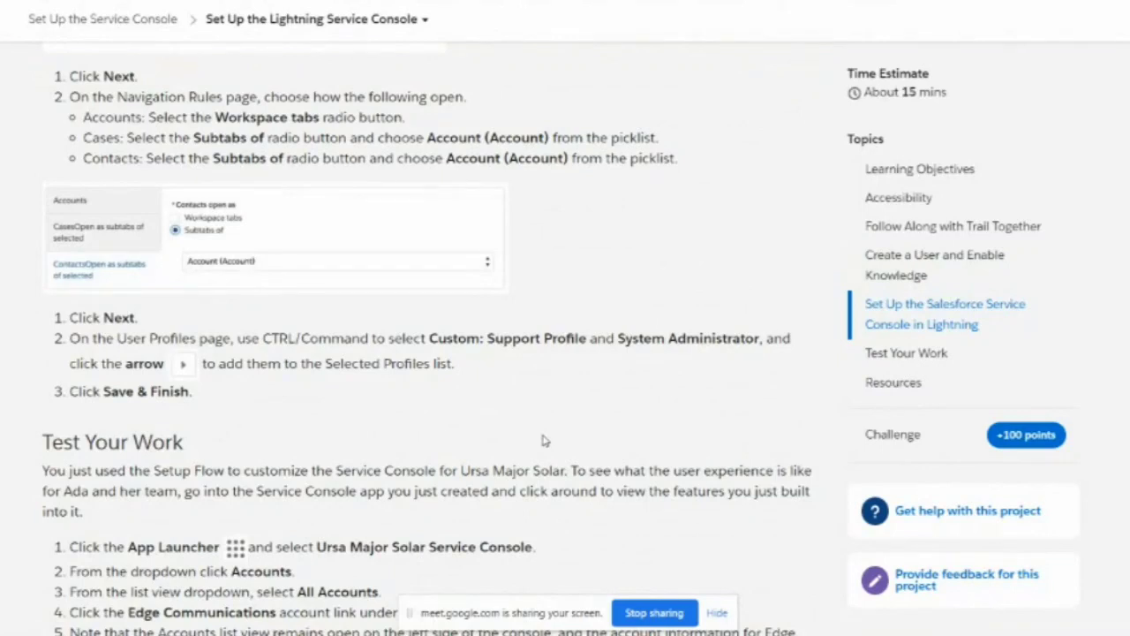
# Step: Scroll the Trailhead project page down to the Verify Step for My Trailhead Playground 1
pyautogui.scroll(5, 544, 441)
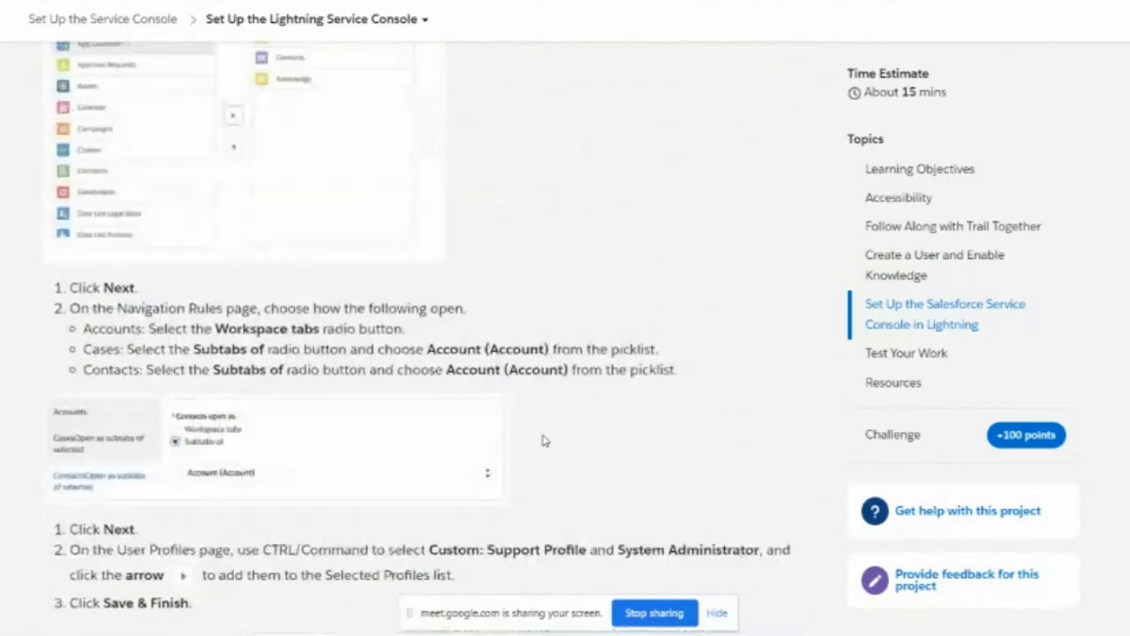
pyautogui.scroll(15, 544, 441)
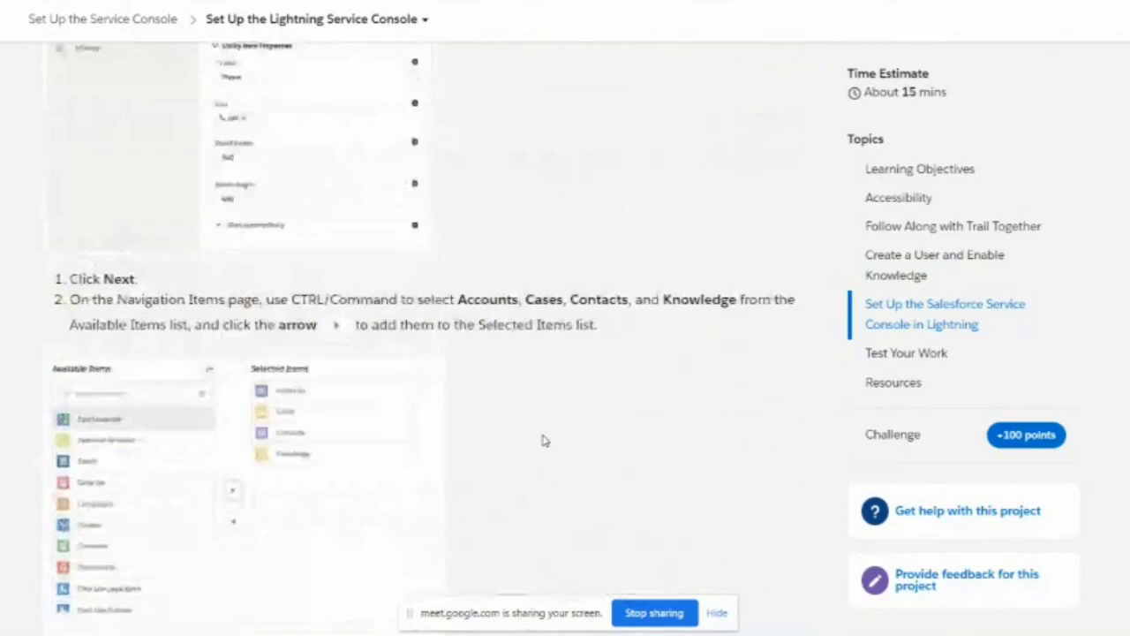
pyautogui.scroll(-20, 492, 282)
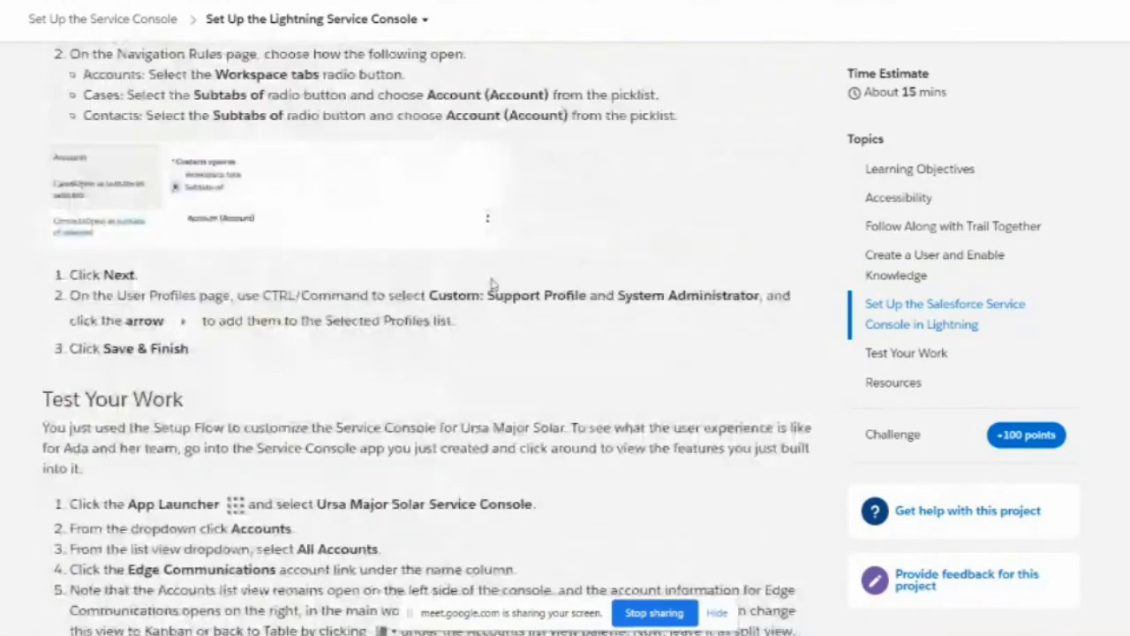
pyautogui.scroll(-2, 530, 335)
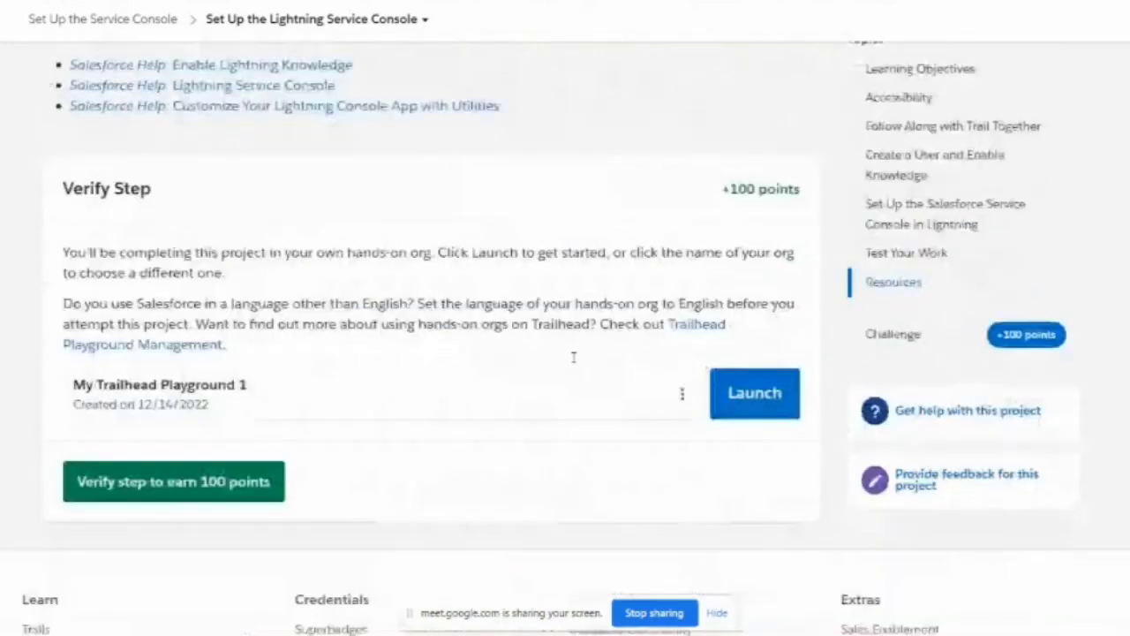
# Step: Launch My Trailhead Playground 1 and return to the Set Up the Salesforce Service Console in Lightning instructions
pyautogui.click(750, 394)
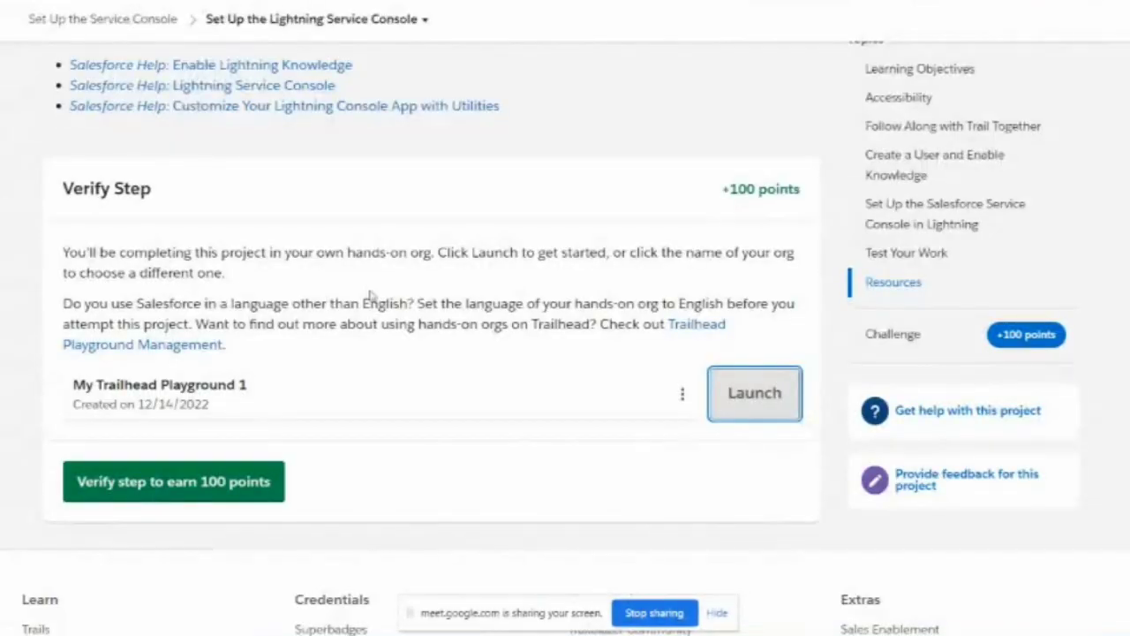
pyautogui.scroll(15, 371, 296)
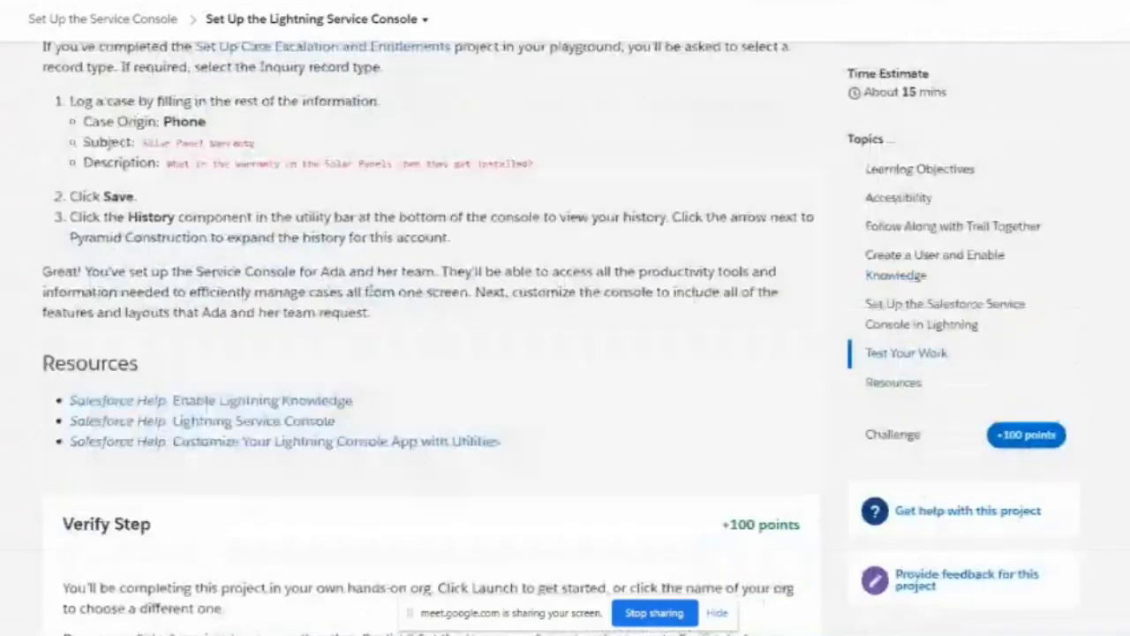
pyautogui.scroll(10, 371, 296)
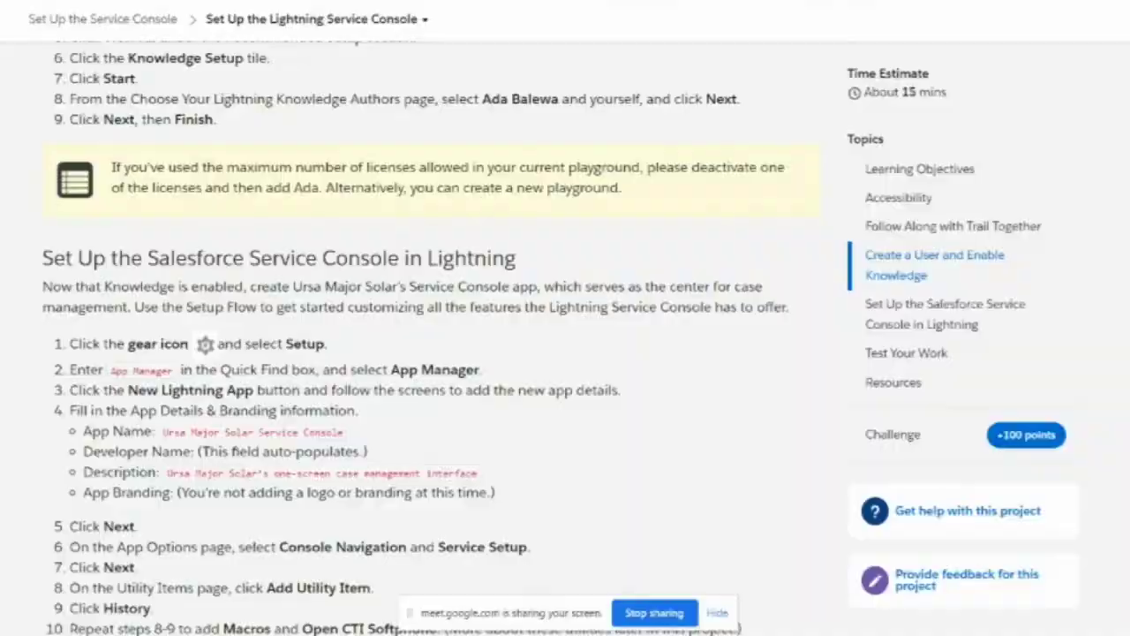
# Step: Switch to the playground org and go to its Setup Home page from the gear menu
pyautogui.hotkey('alt', 'Tab')
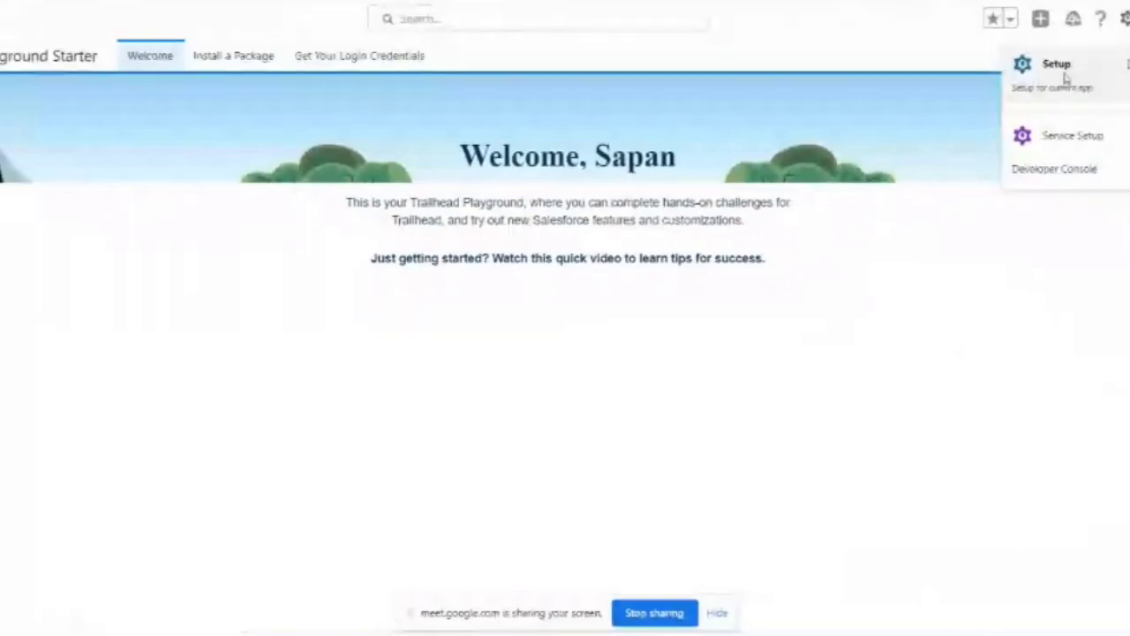
pyautogui.click(1066, 78)
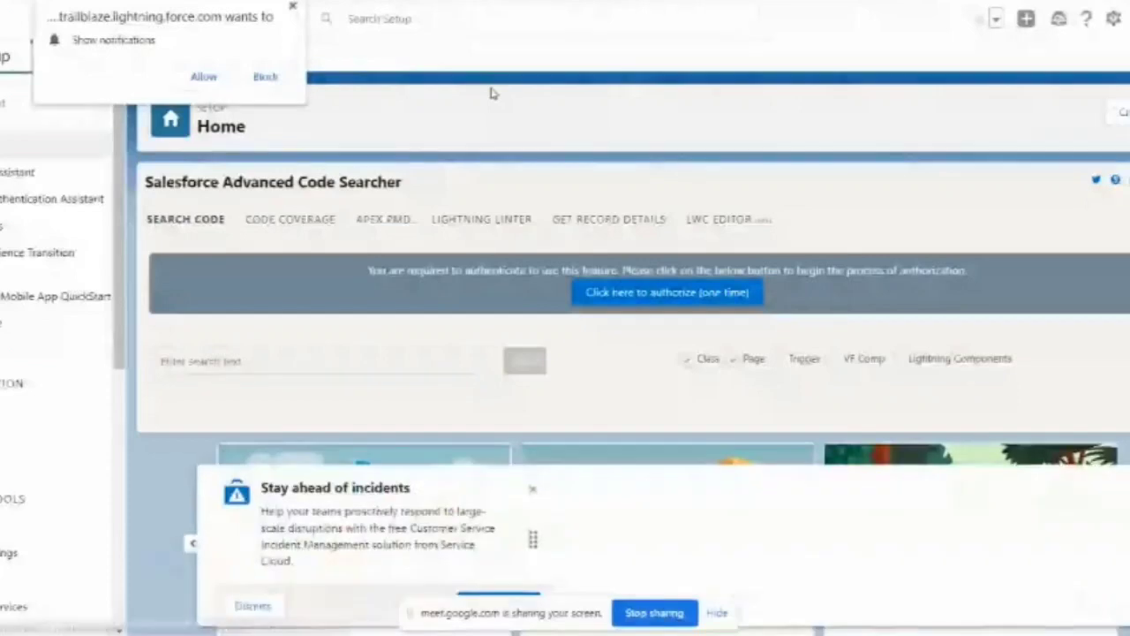
# Step: Dismiss the notification prompt and reach App Manager by filtering Quick Find for 'app'
pyautogui.click(291, 7)
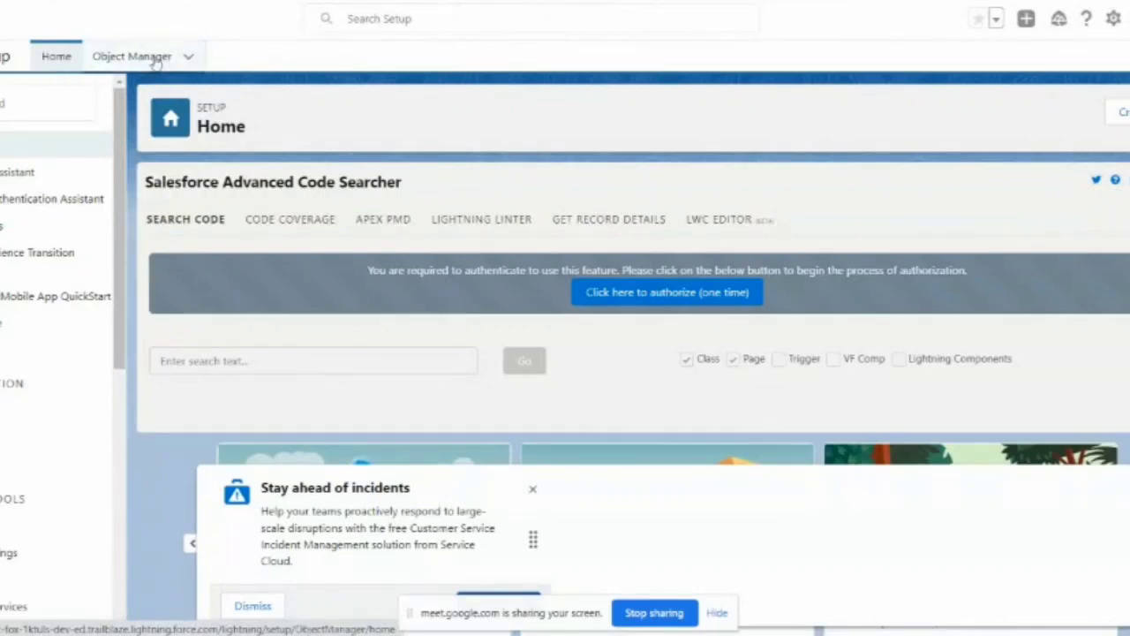
pyautogui.click(37, 105)
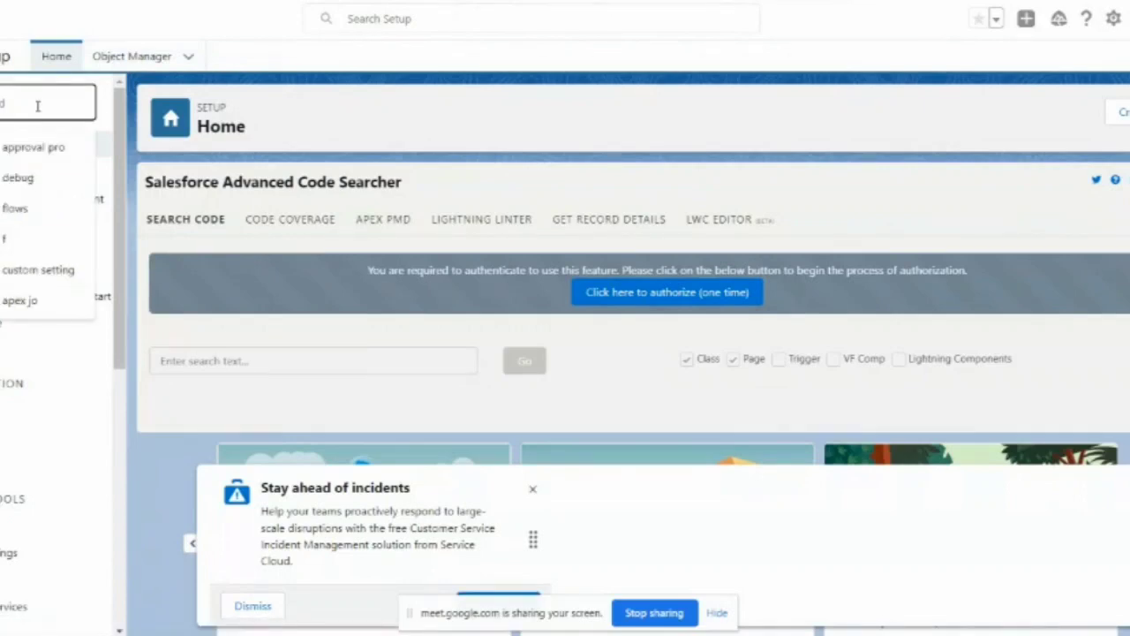
pyautogui.write('a')
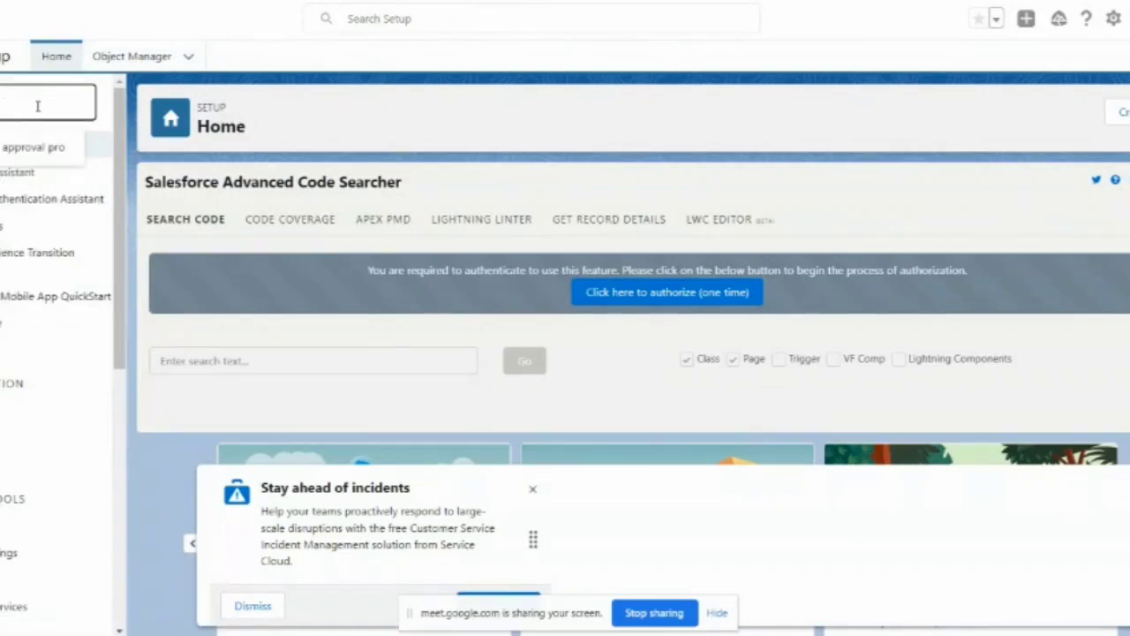
pyautogui.write('pp')
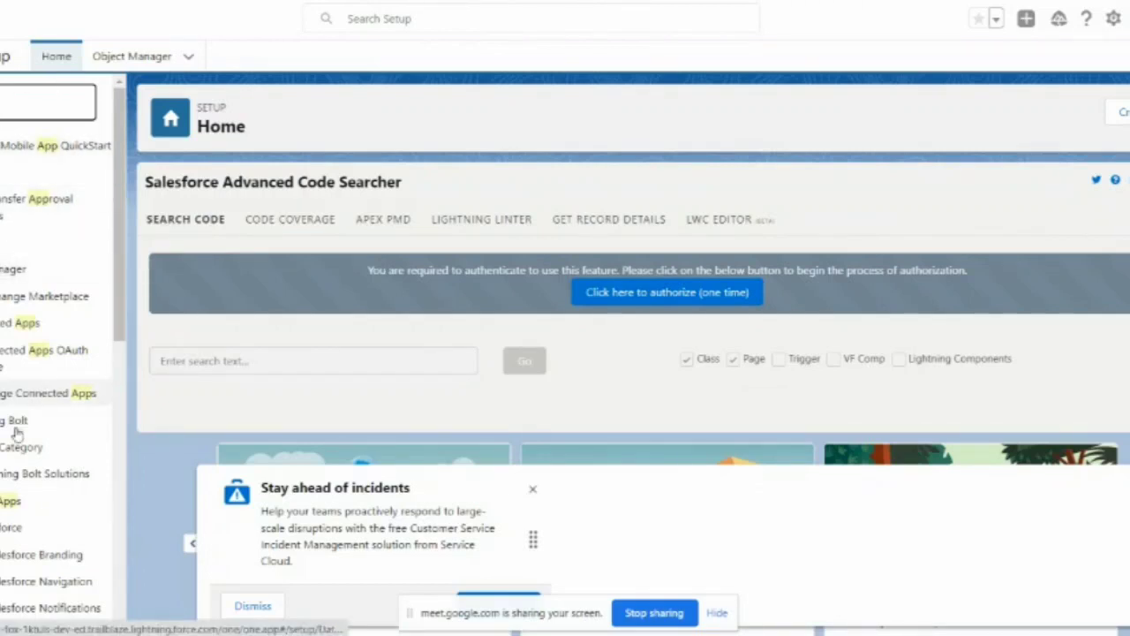
pyautogui.click(4, 272)
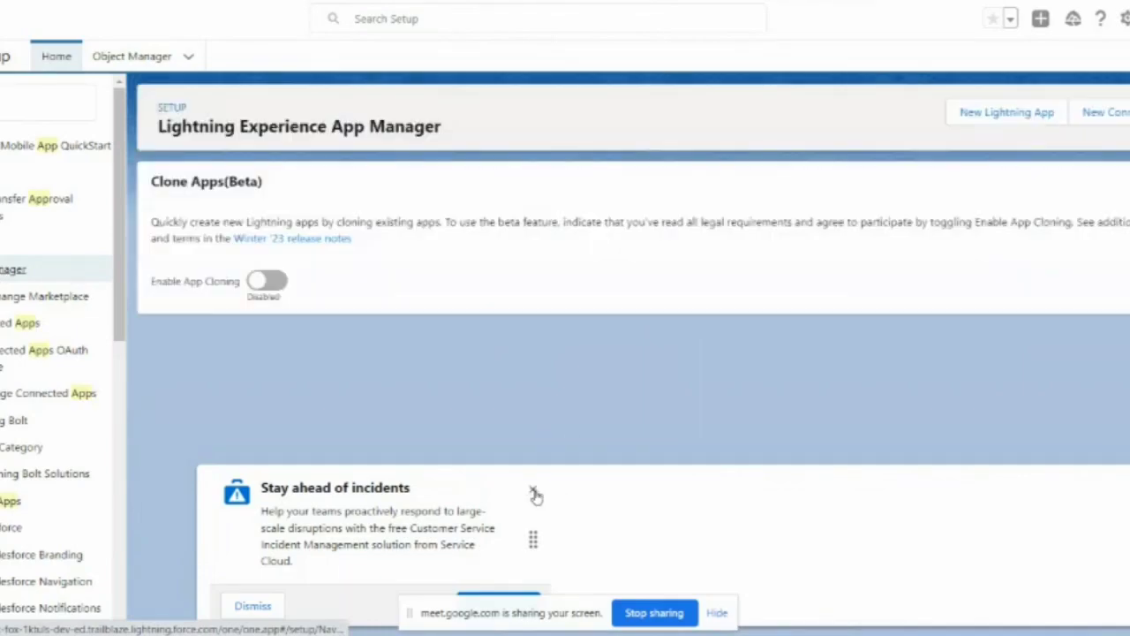
# Step: Close the 'Stay ahead of incidents' popup and scroll the App Manager page
pyautogui.click(535, 494)
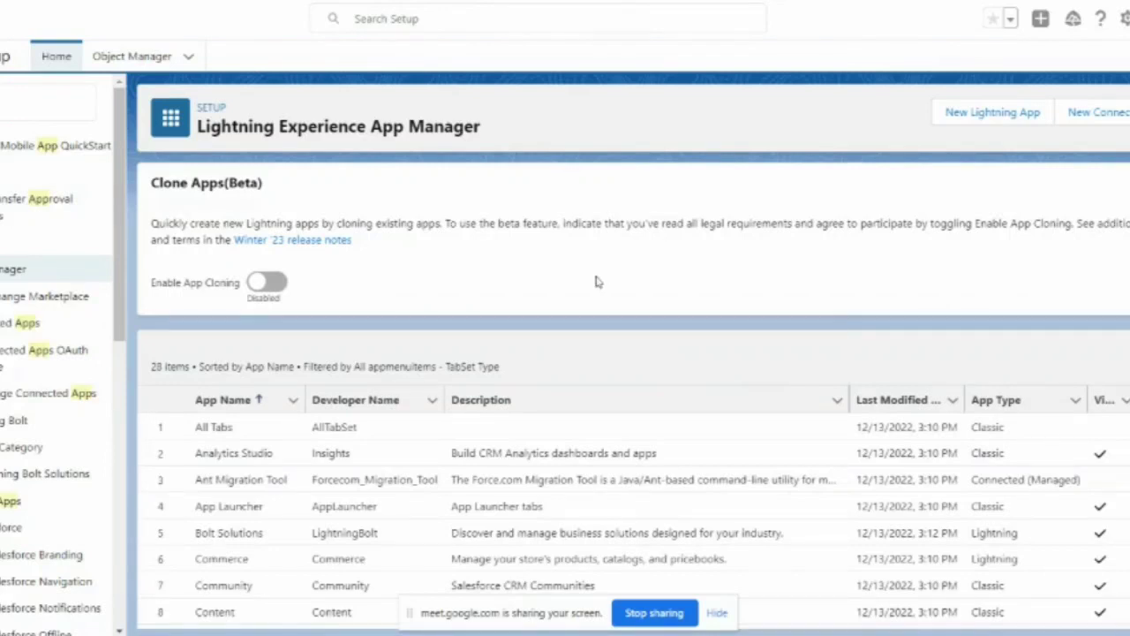
pyautogui.scroll(-3, 596, 282)
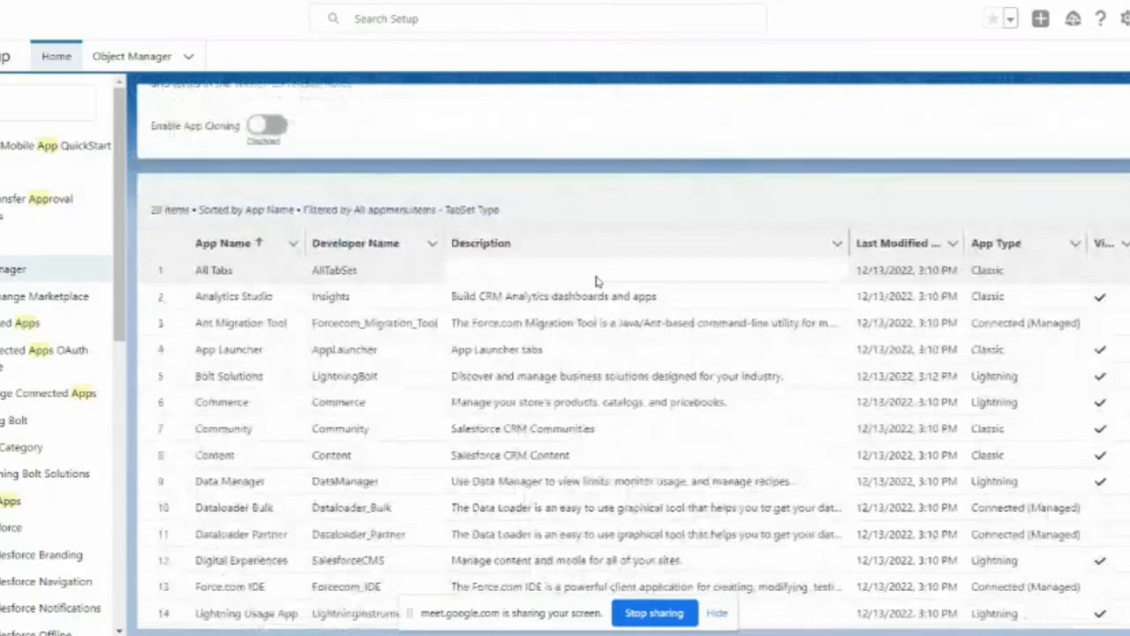
pyautogui.scroll(1, 596, 282)
pyautogui.scroll(2, 596, 282)
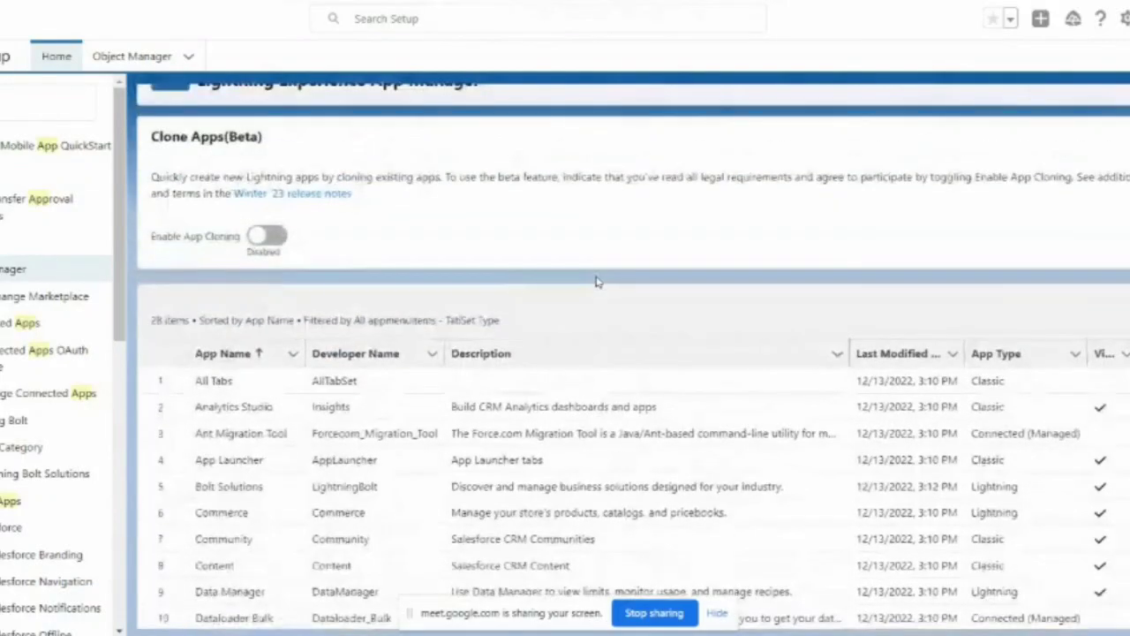
pyautogui.scroll(-2, 596, 281)
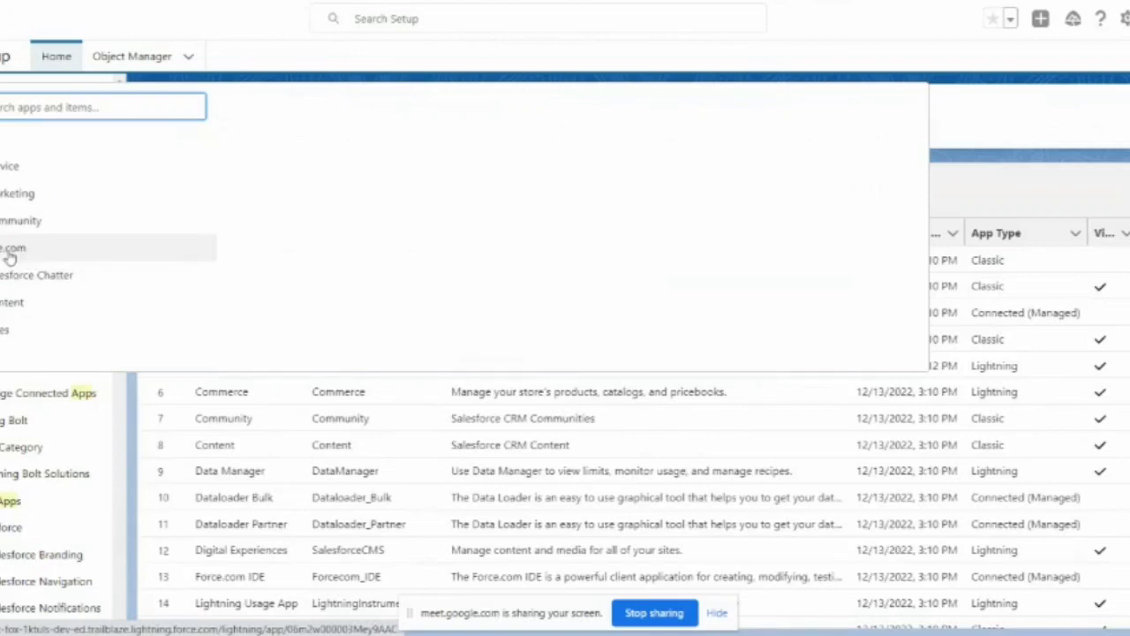
# Step: Close the app launcher panel and browse the App Manager list of 28 apps
pyautogui.click(967, 94)
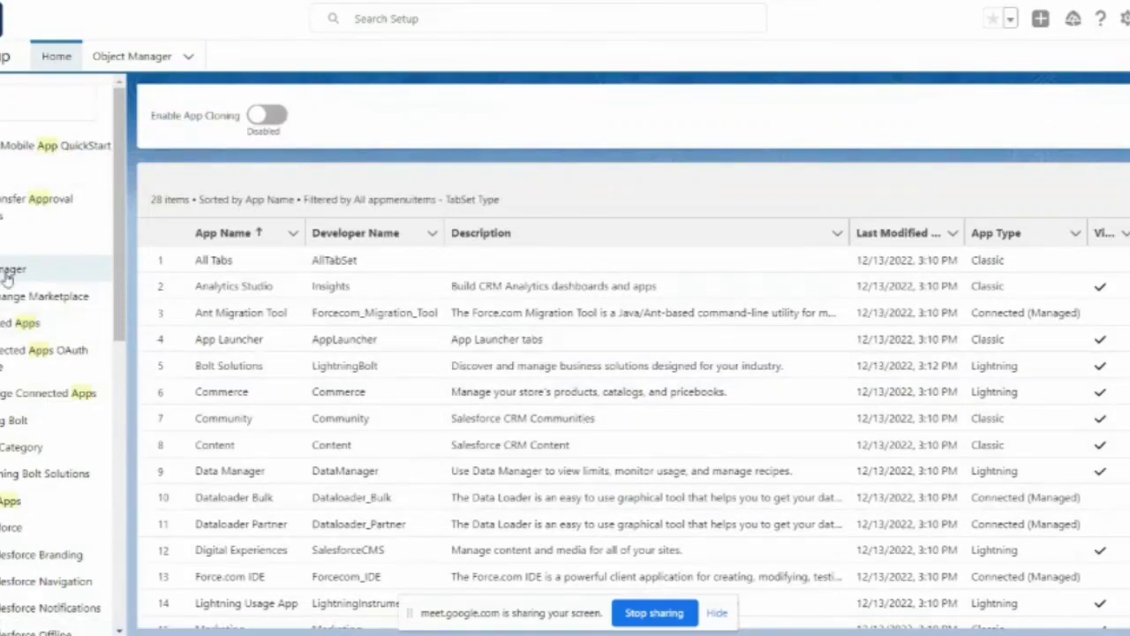
pyautogui.scroll(-5, 472, 434)
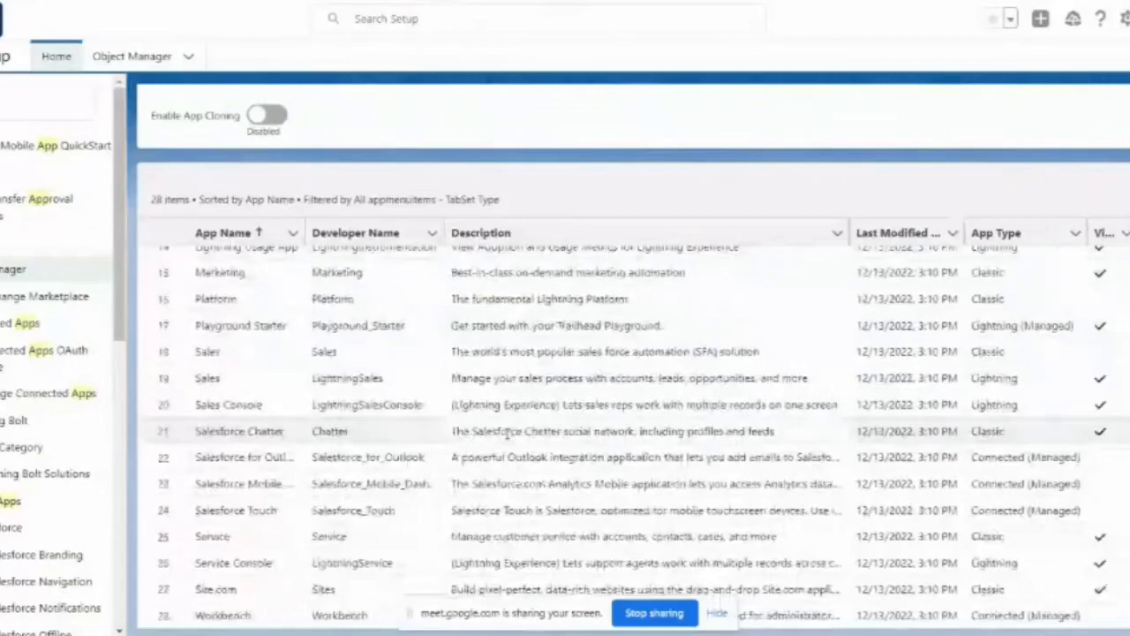
pyautogui.scroll(5, 508, 433)
pyautogui.scroll(-5, 529, 424)
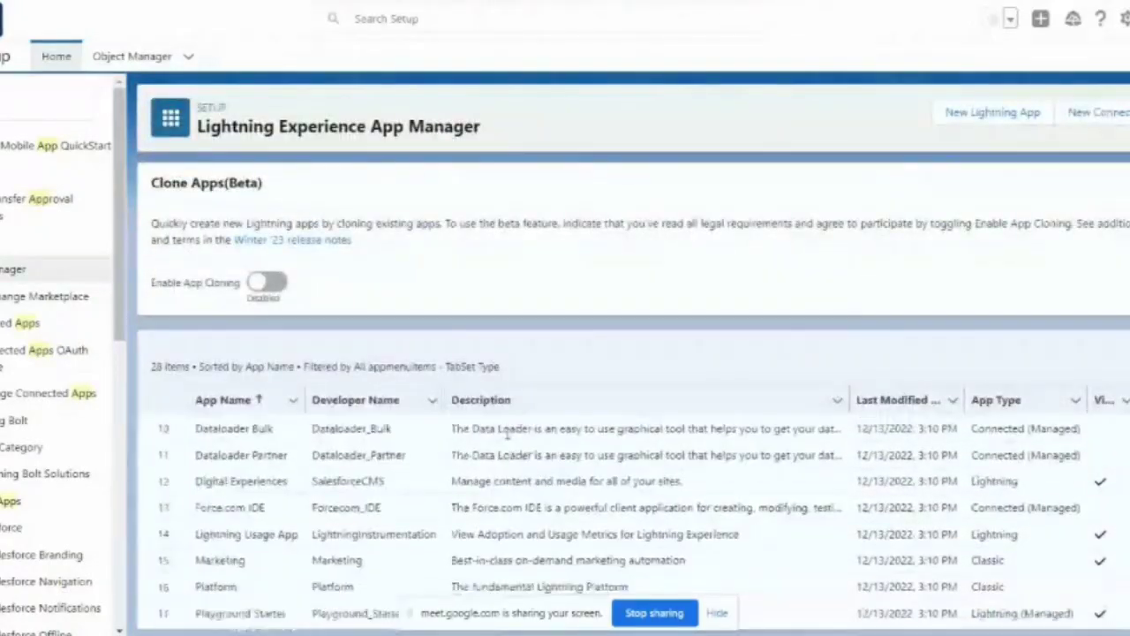
pyautogui.scroll(-2, 574, 399)
pyautogui.scroll(5, 574, 400)
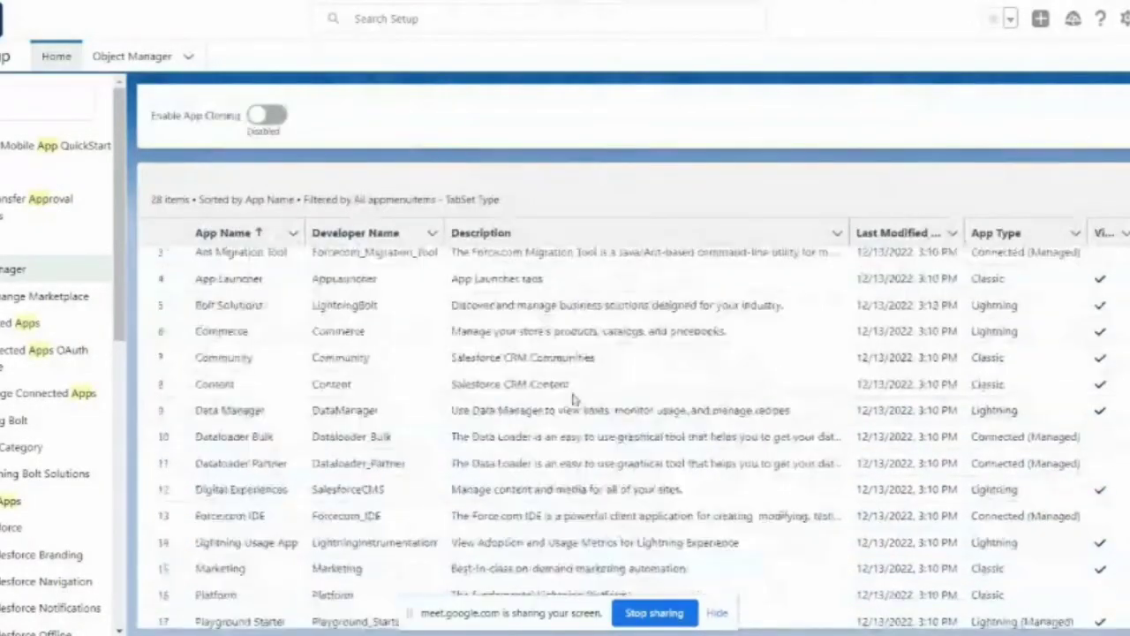
pyautogui.scroll(1, 636, 265)
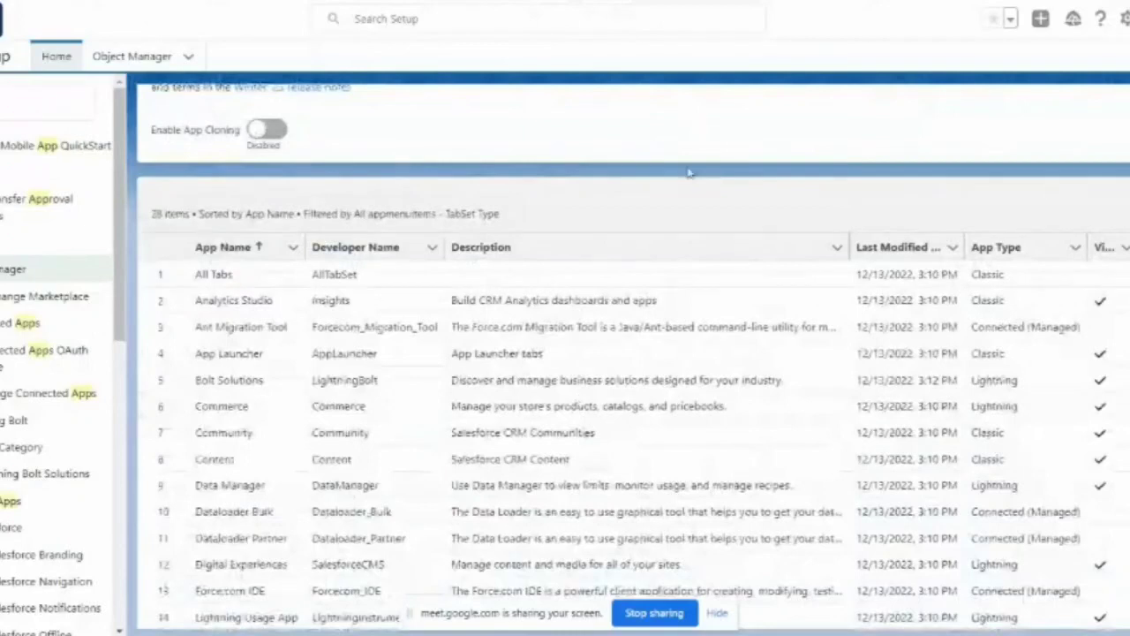
pyautogui.scroll(-1, 688, 189)
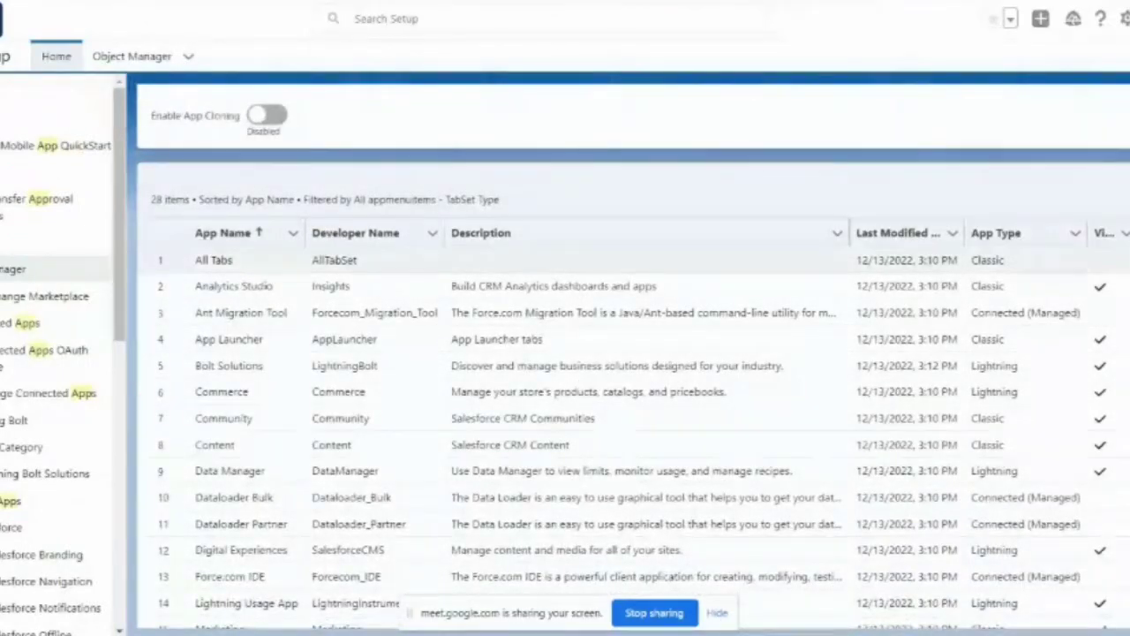
# Step: Check the Analytics Studio app's action menu, then return to the Trailhead Service Console instructions
pyautogui.click(1125, 259)
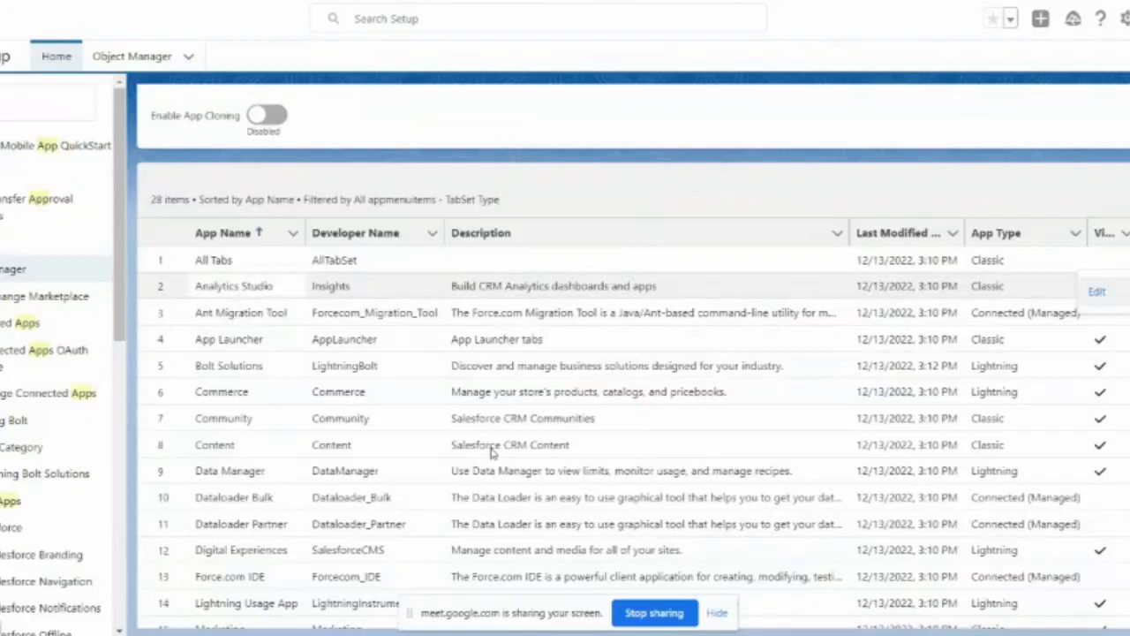
pyautogui.scroll(-4, 566, 442)
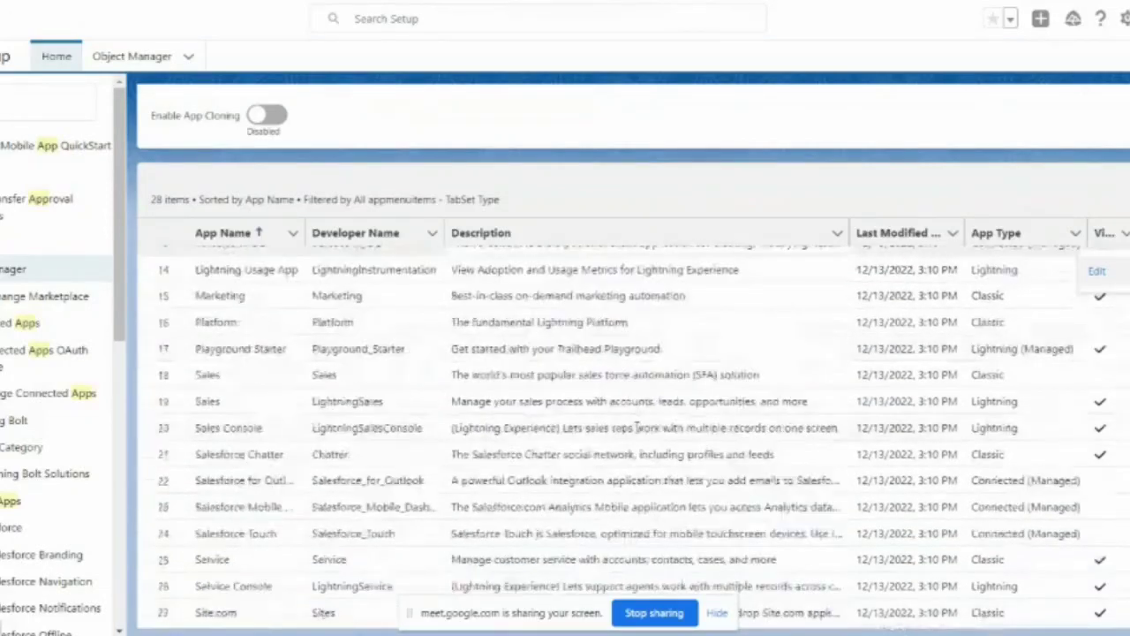
pyautogui.scroll(-1, 635, 427)
pyautogui.hotkey('alt', 'Tab')
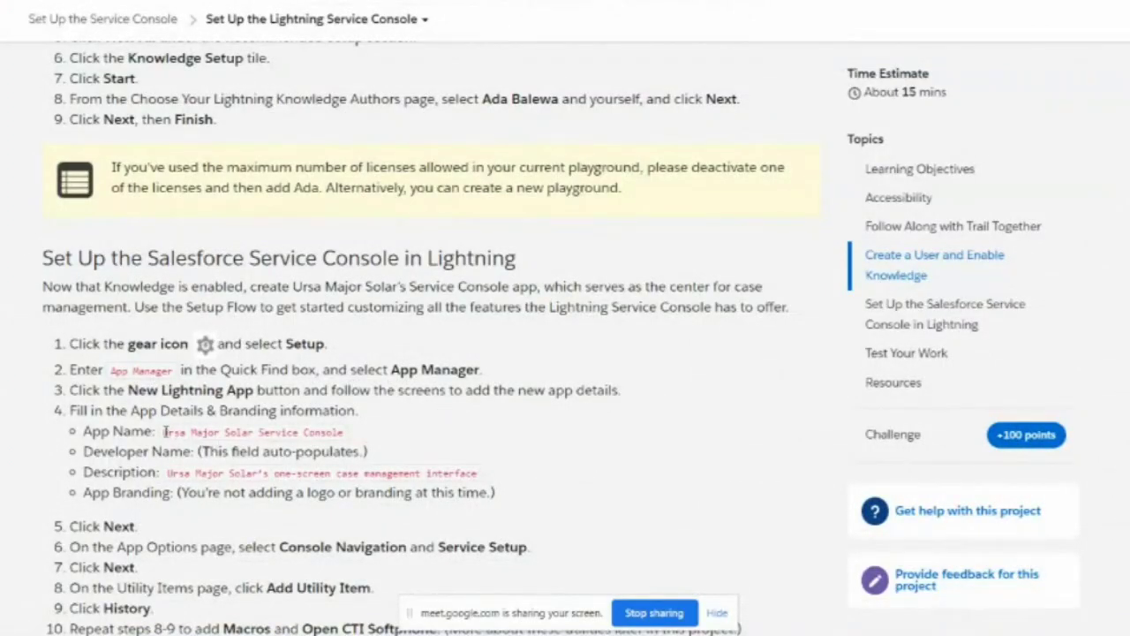
# Step: Select the app name 'Ursa Major Solar Service Console' in Trailhead and return to the top of App Manager
pyautogui.moveTo(164, 432); pyautogui.dragTo(342, 431)
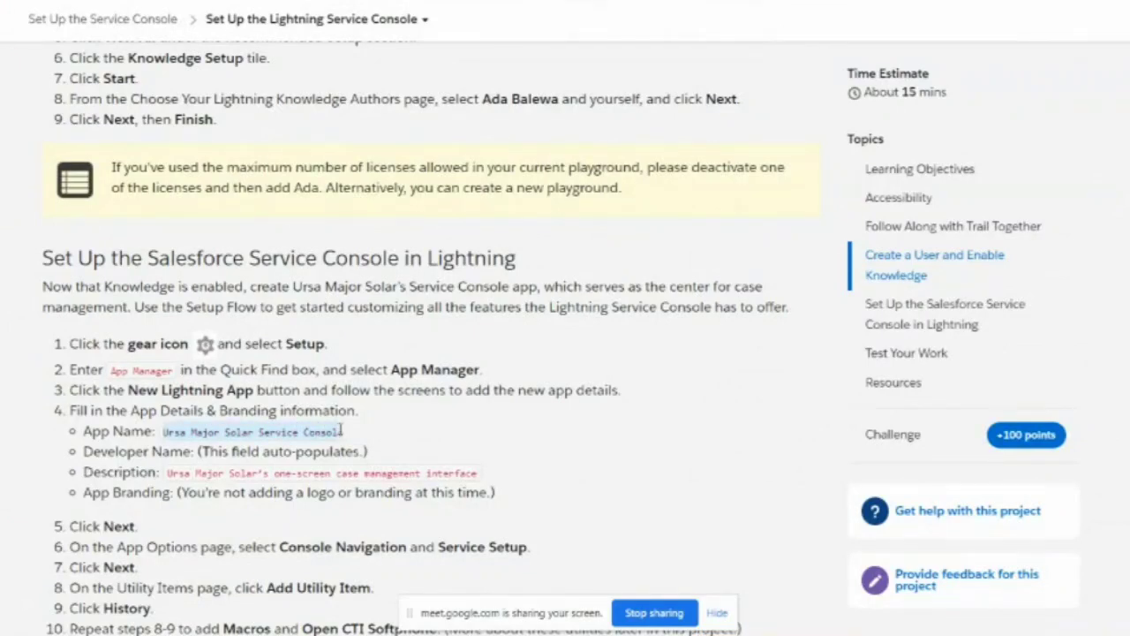
pyautogui.click(593, 6)
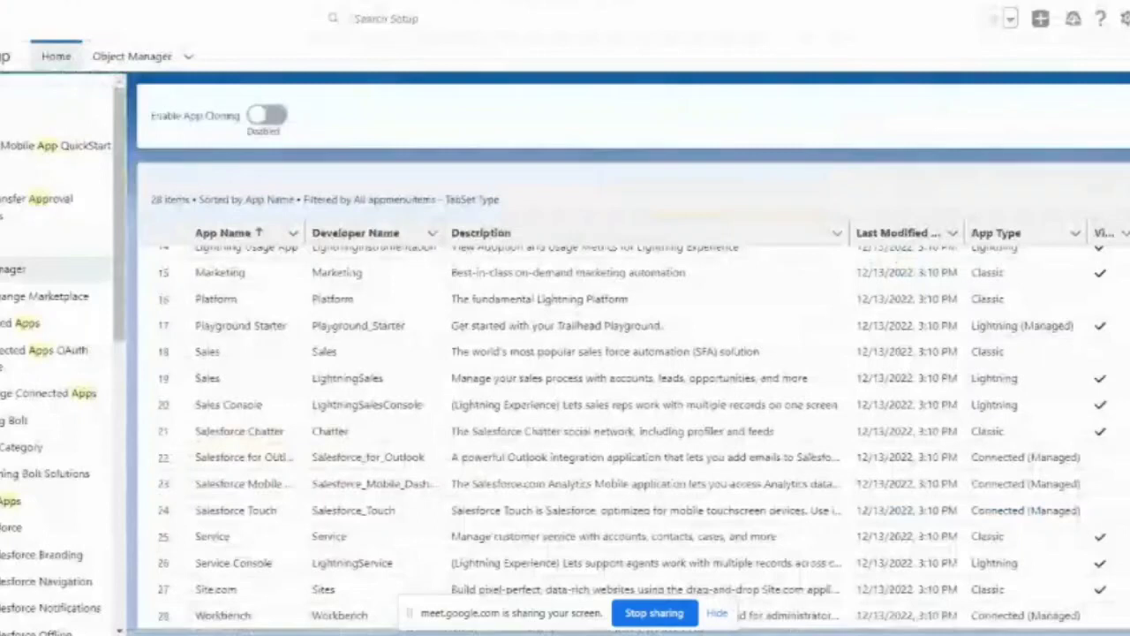
pyautogui.scroll(5, 525, 319)
pyautogui.scroll(2, 729, 389)
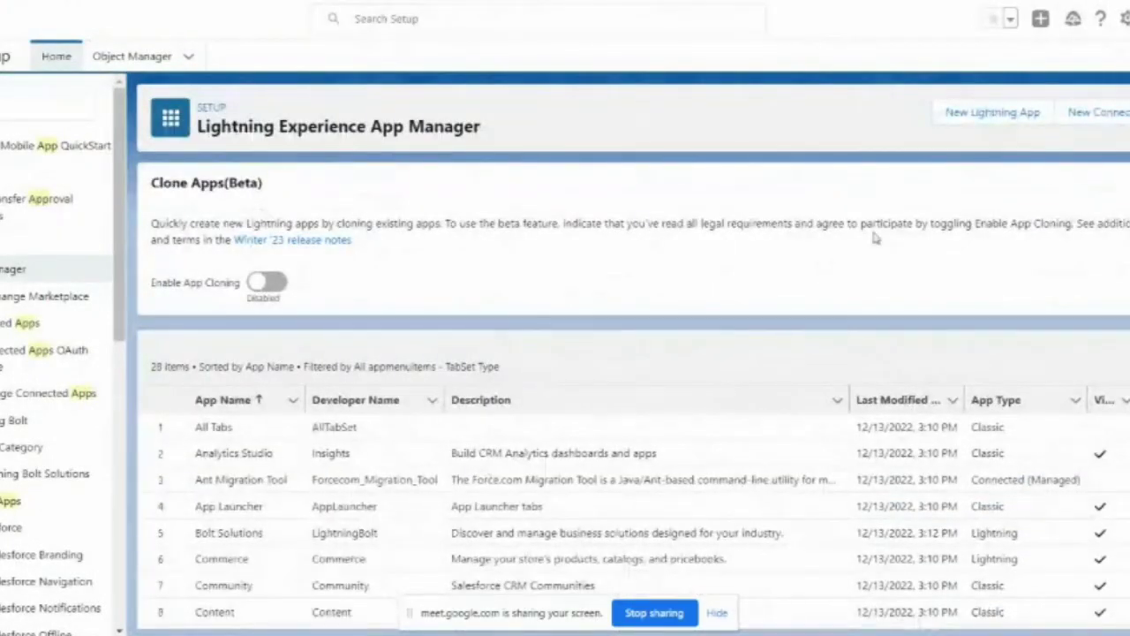
# Step: Start a New Lightning App and paste 'Ursa Major Solar Service Console' as its App Name
pyautogui.click(972, 115)
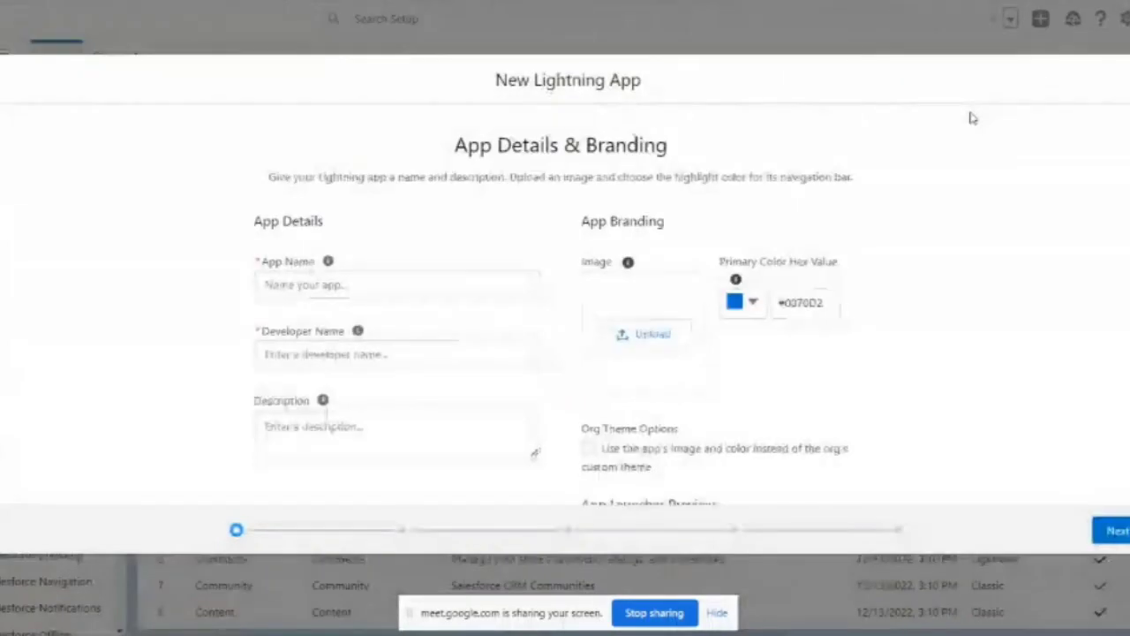
pyautogui.click(339, 292)
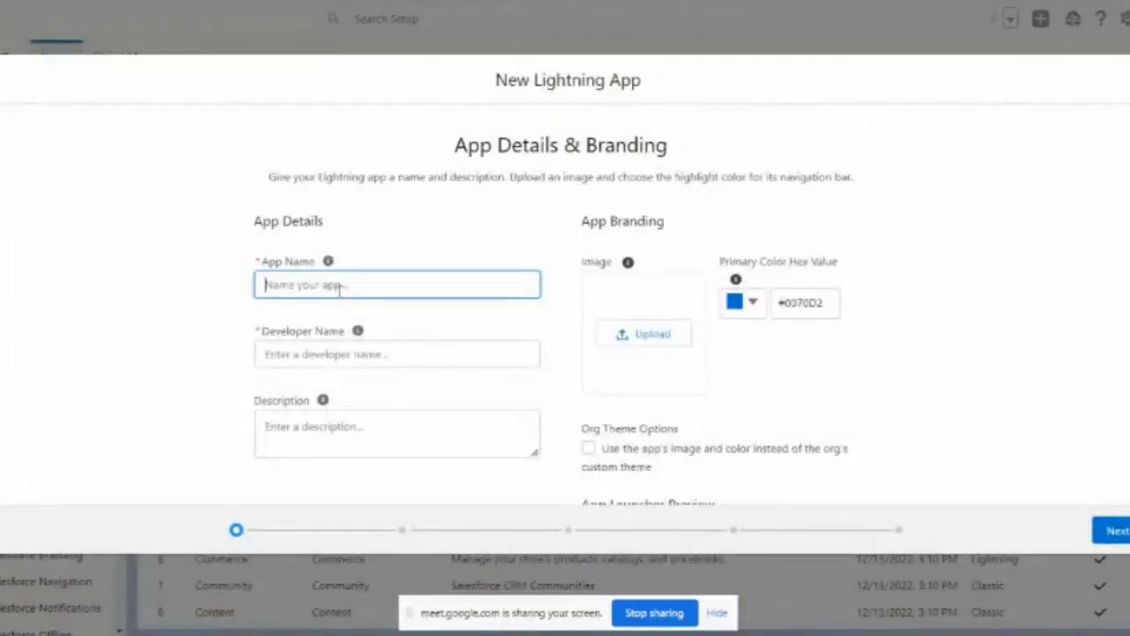
pyautogui.write('Ursa Major Solar Service Console')
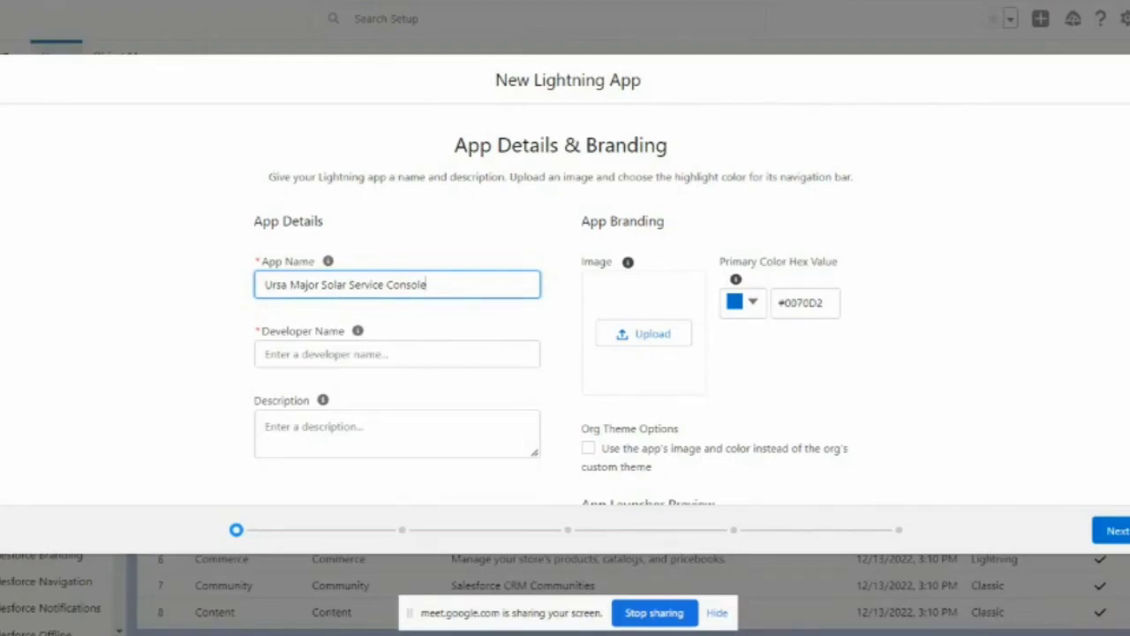
pyautogui.hotkey('alt', 'Tab')
# Step: Read through Trailhead steps 4–10 covering the app details and later setup
pyautogui.scroll(-1, 449, 448)
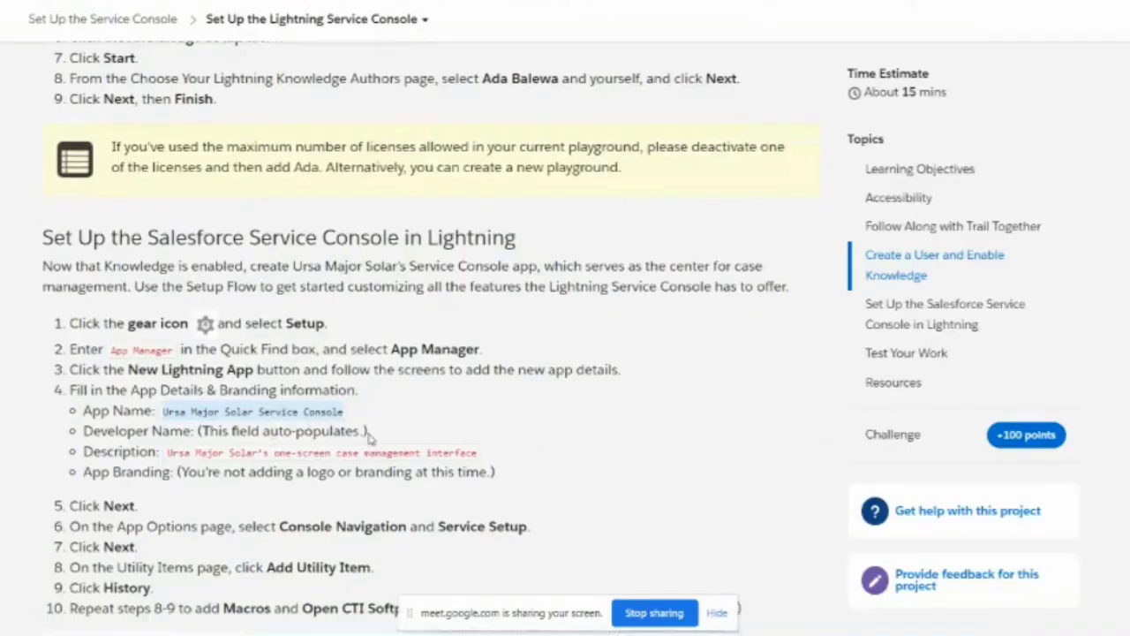
pyautogui.scroll(-2, 449, 448)
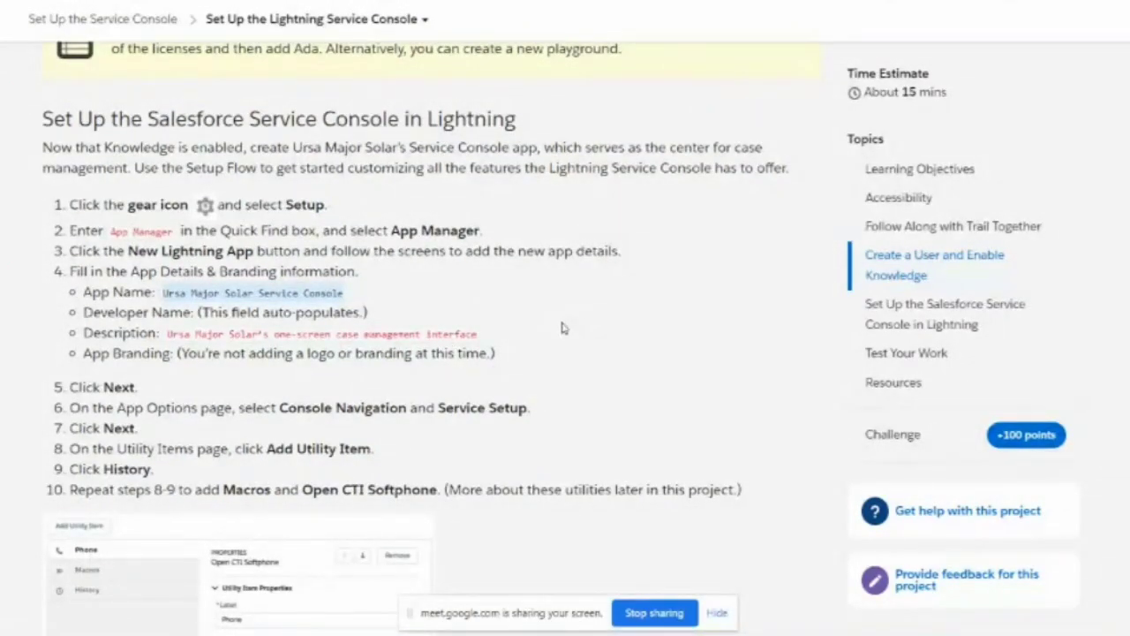
pyautogui.scroll(-2, 561, 328)
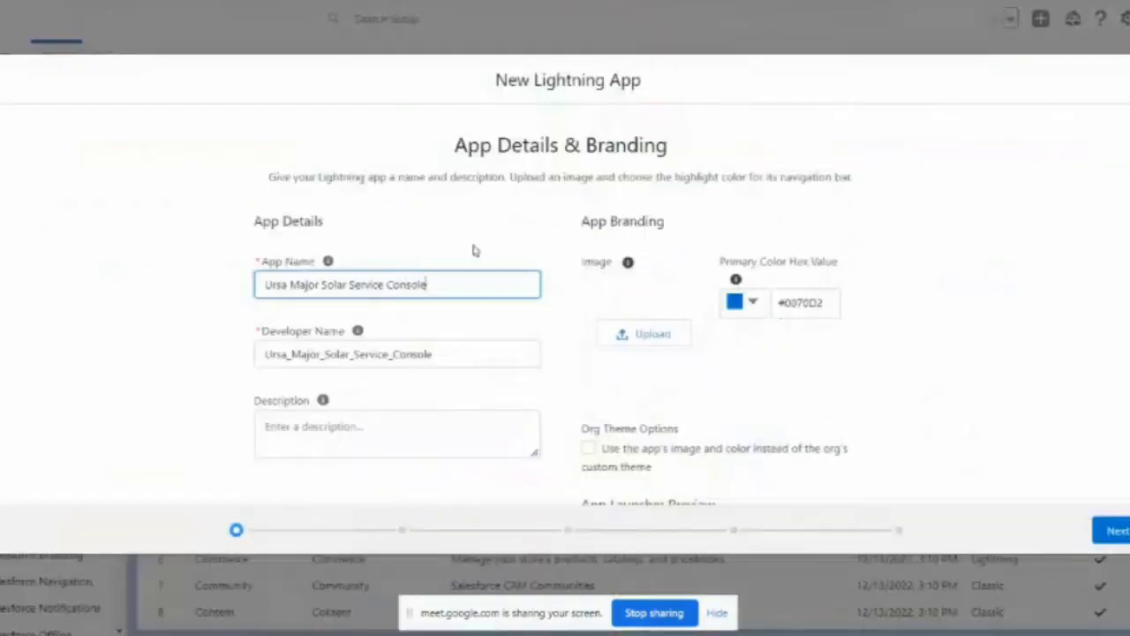
# Step: Confirm the Developer Name auto-fills as Ursa_Major_Solar_Service_Console, then place the cursor in Description
pyautogui.click(439, 231)
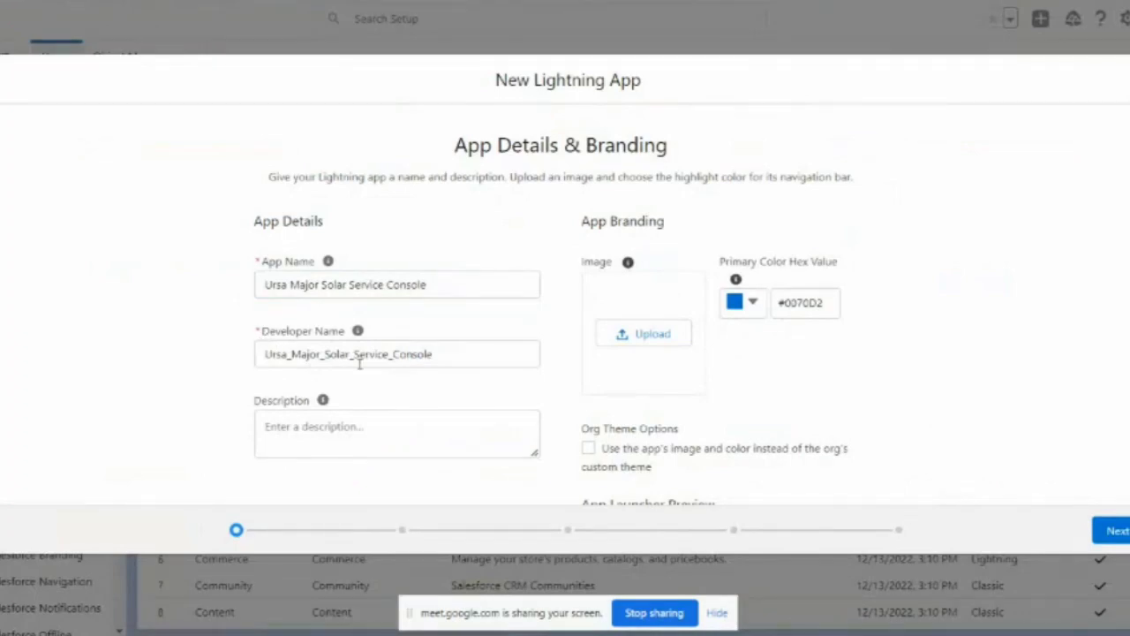
pyautogui.moveTo(265, 355); pyautogui.dragTo(442, 356)
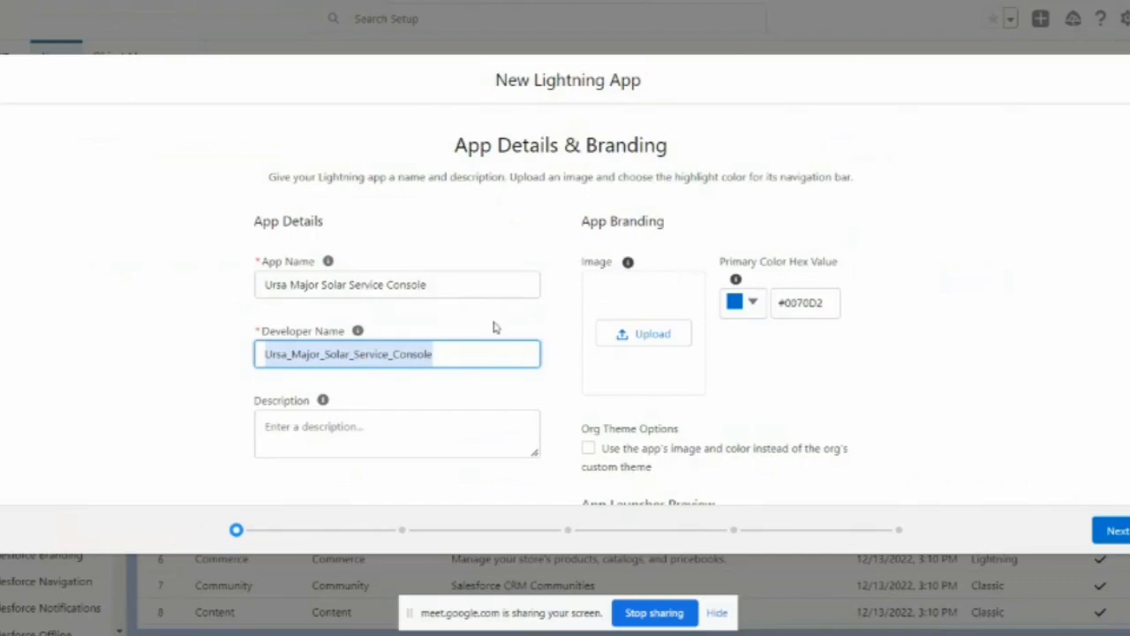
pyautogui.click(493, 209)
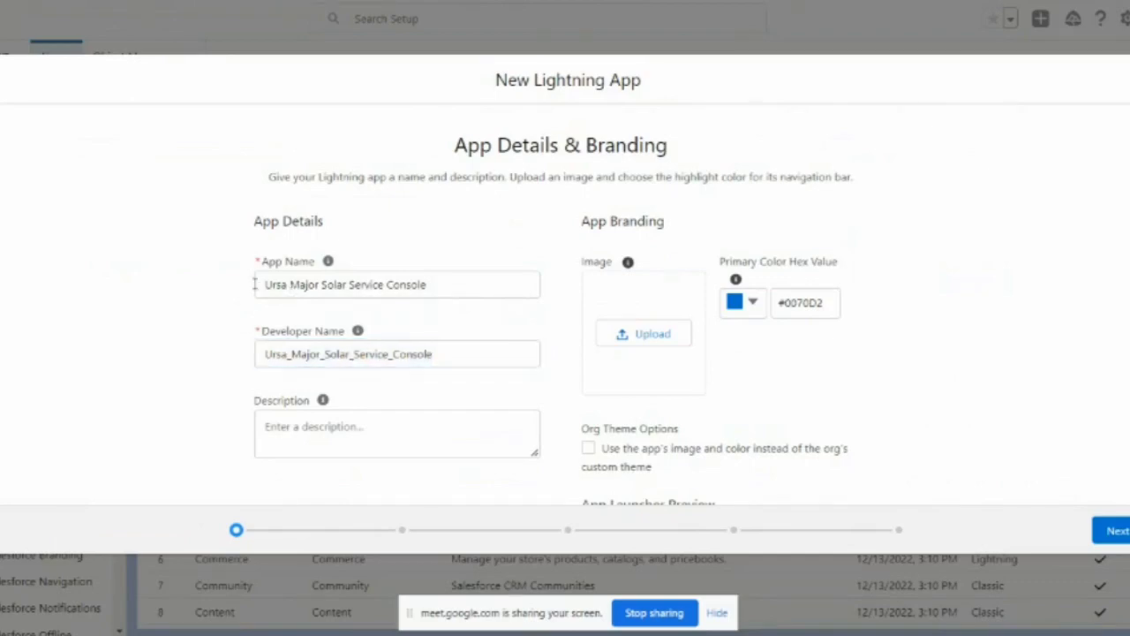
pyautogui.moveTo(261, 284); pyautogui.dragTo(463, 281)
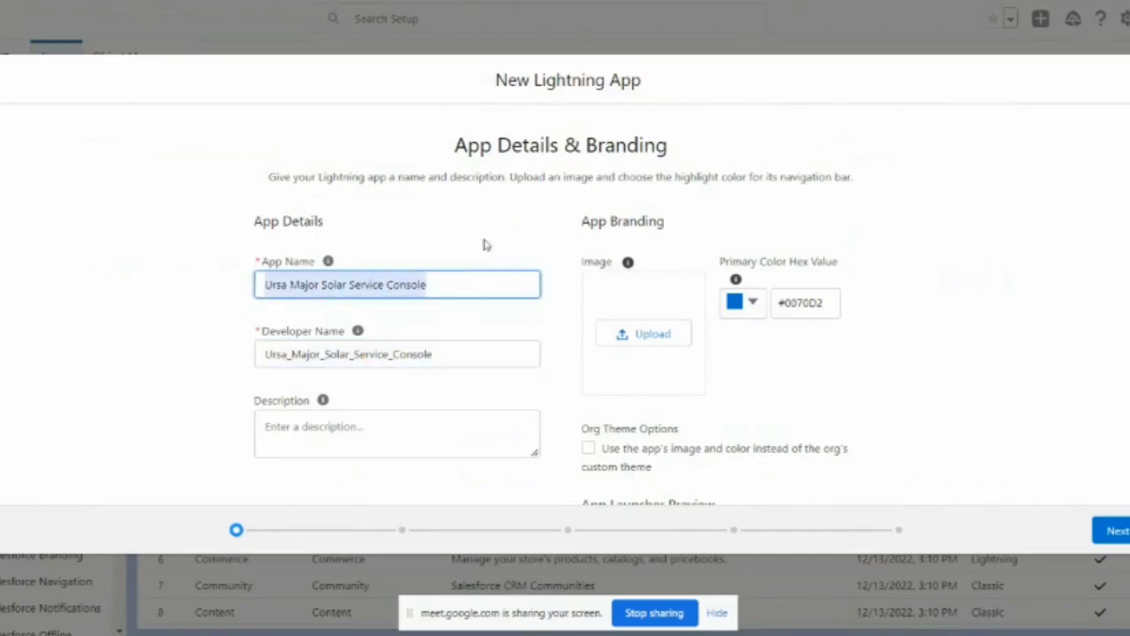
pyautogui.moveTo(446, 354); pyautogui.dragTo(265, 354)
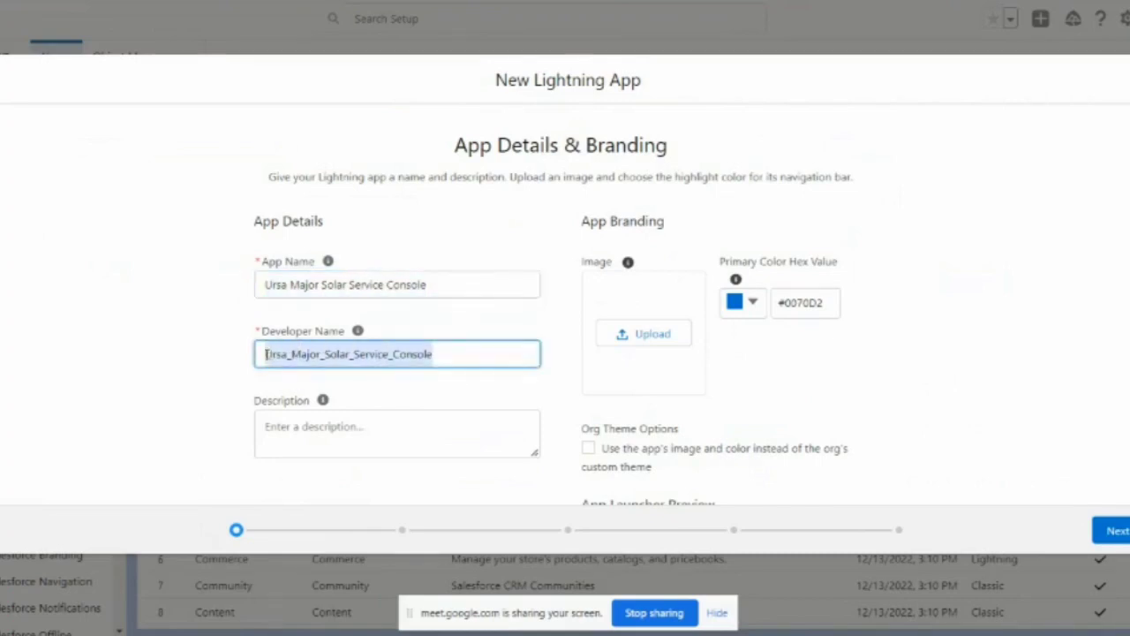
pyautogui.click(436, 233)
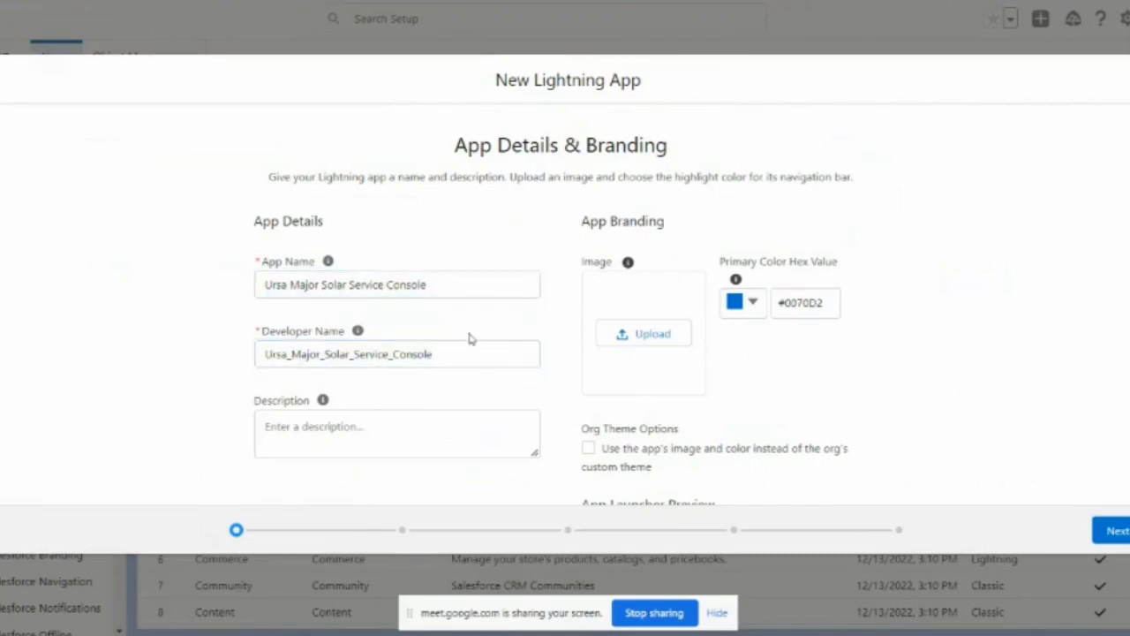
pyautogui.click(342, 425)
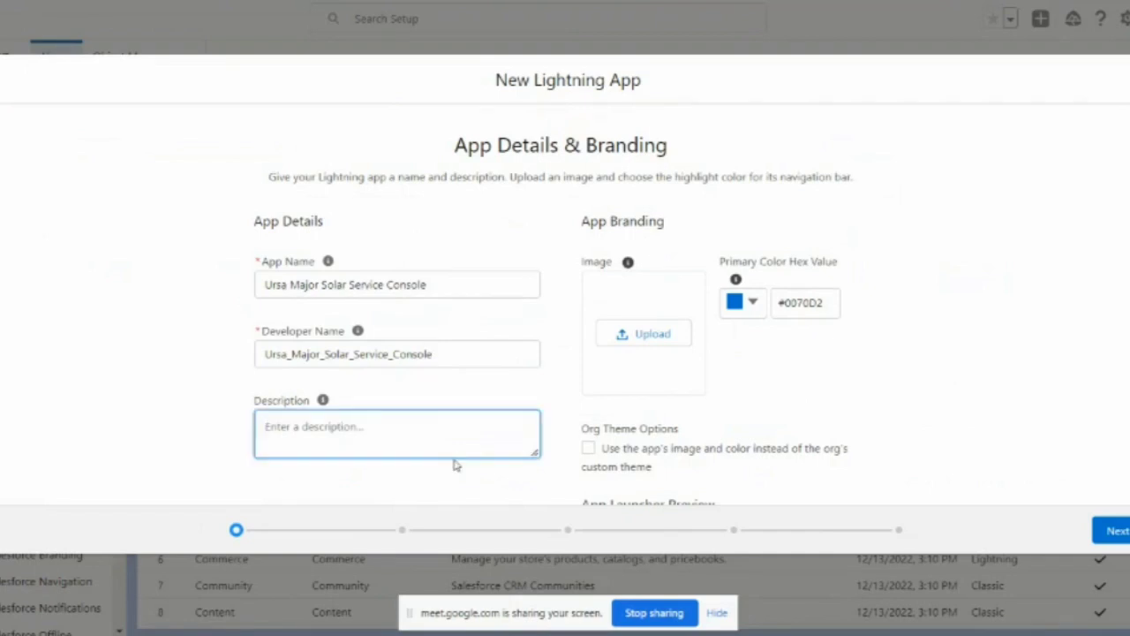
# Step: Enter the description 'Creating a new solar app' and scroll down to check the App Launcher Preview
pyautogui.write('Creating a new solar app')
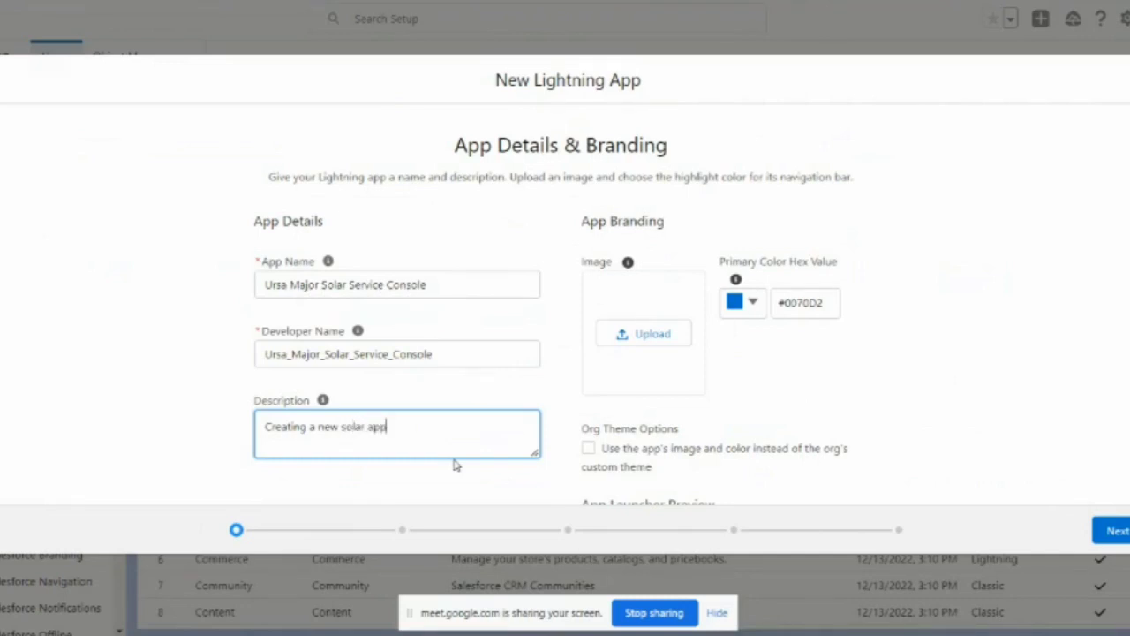
pyautogui.click(509, 215)
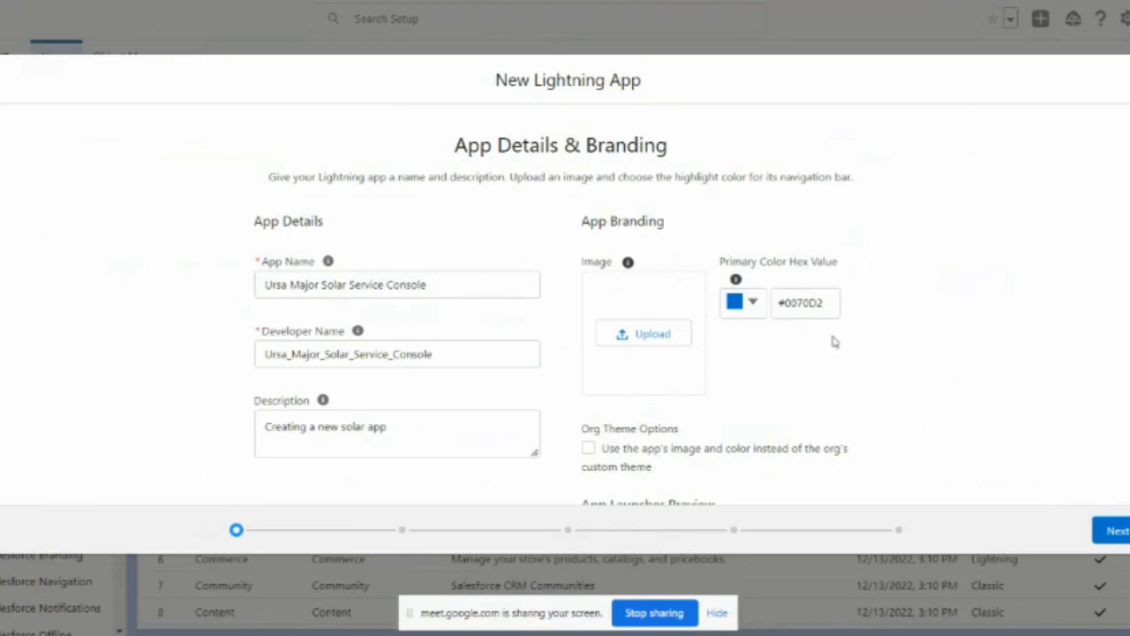
pyautogui.scroll(-1, 795, 282)
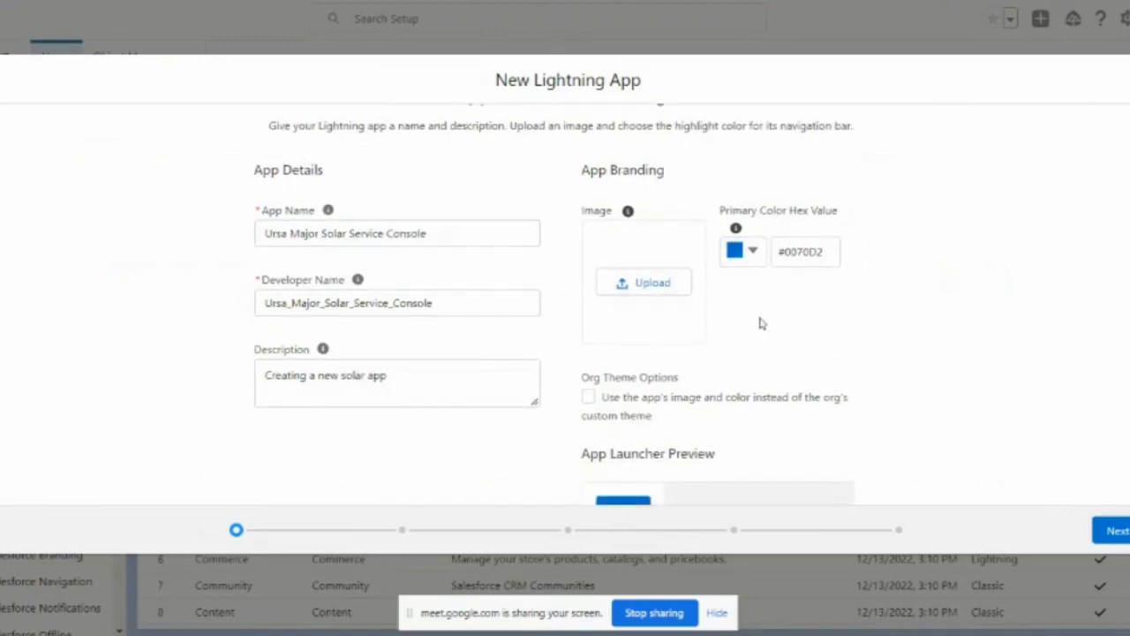
pyautogui.scroll(-1, 761, 324)
pyautogui.hotkey('alt', 'Tab')
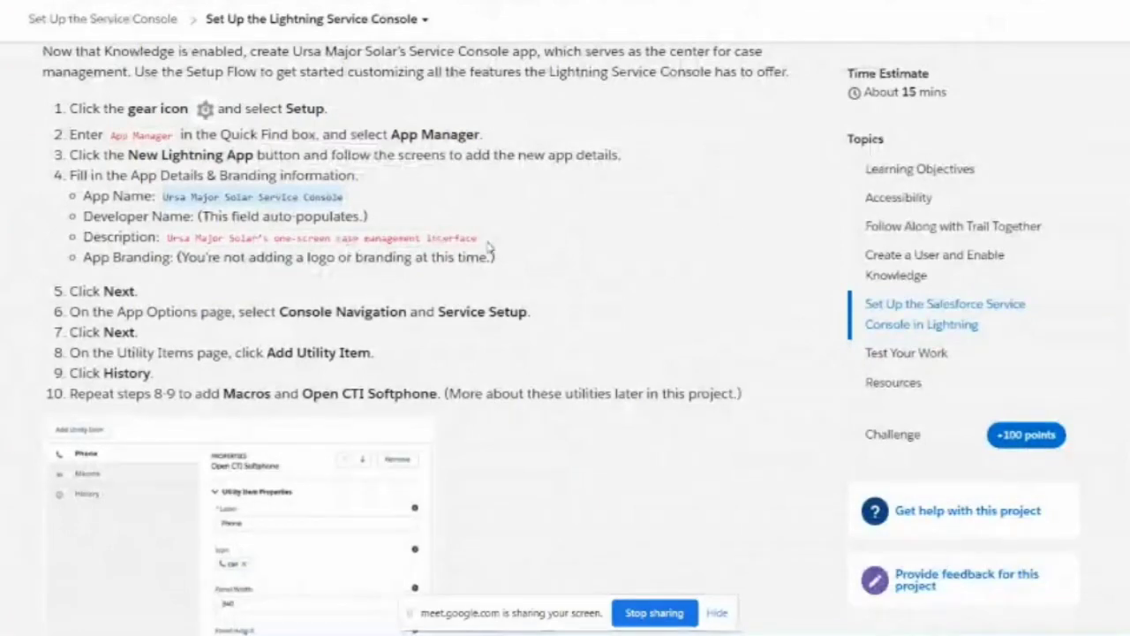
# Step: Replace the app Description with "Ursa Major Solar's one-screen case management interface" from Trailhead
pyautogui.moveTo(478, 238); pyautogui.dragTo(170, 238)
pyautogui.hotkey('ctrl', 'c')
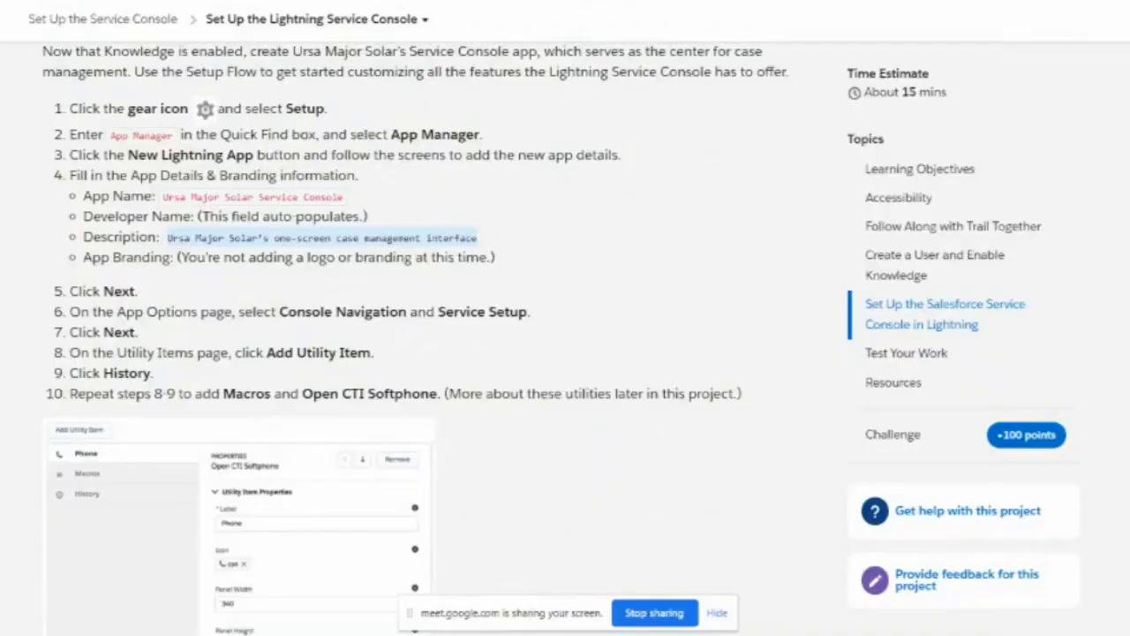
pyautogui.hotkey('alt', 'Tab')
pyautogui.tripleClick(414, 293)
pyautogui.hotkey('ctrl', 'f')
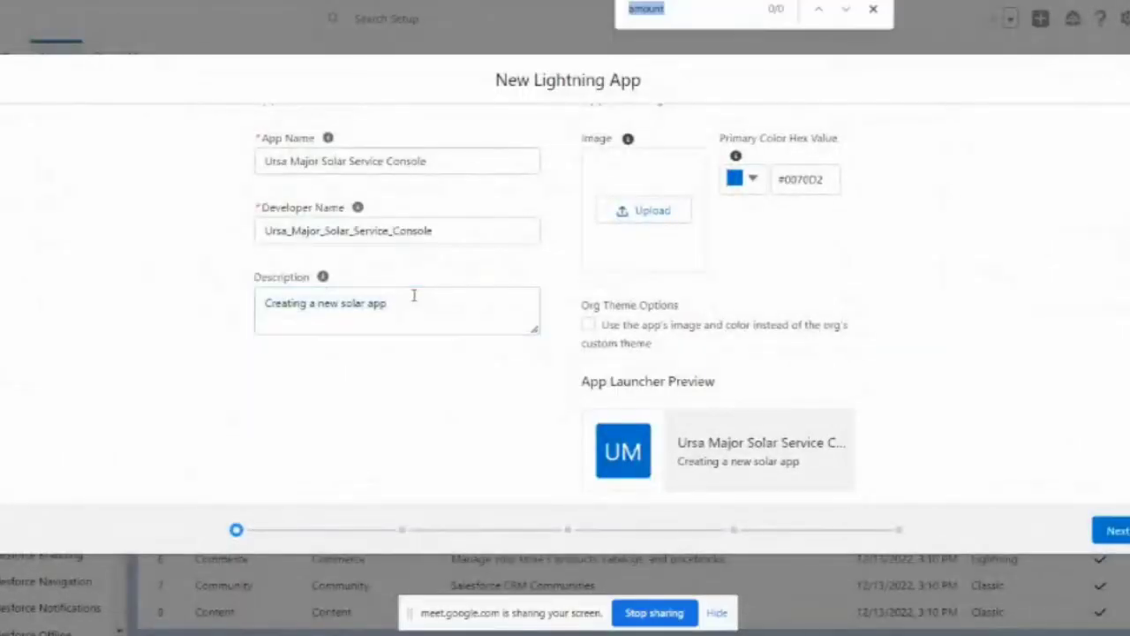
pyautogui.hotkey('ctrl', 'v')
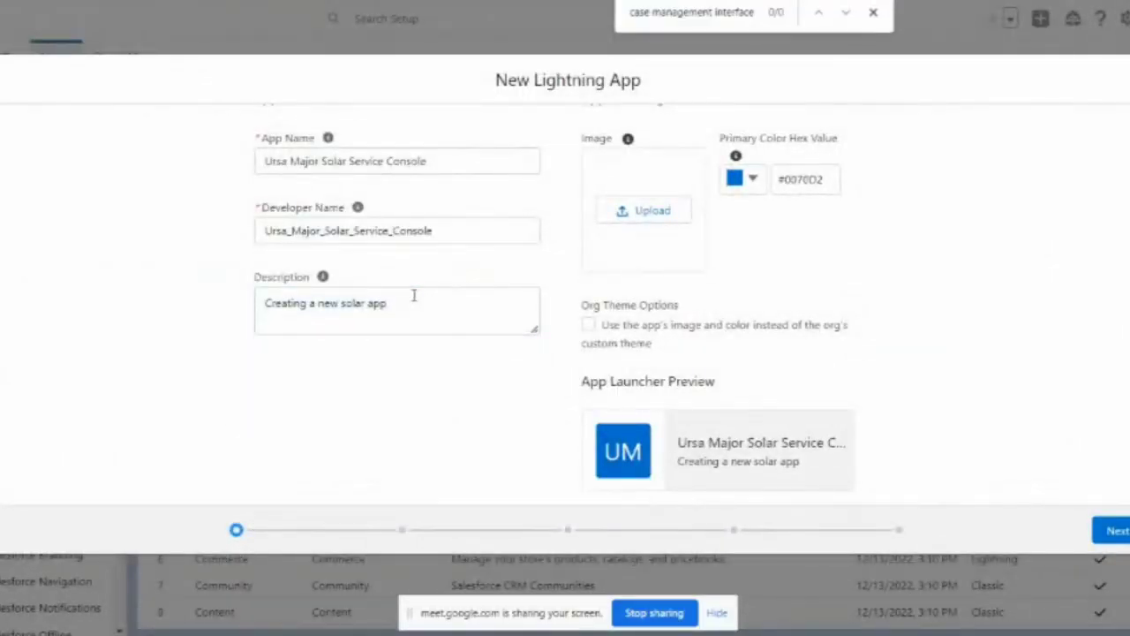
pyautogui.click(415, 302)
pyautogui.hotkey('ctrl', 'v')
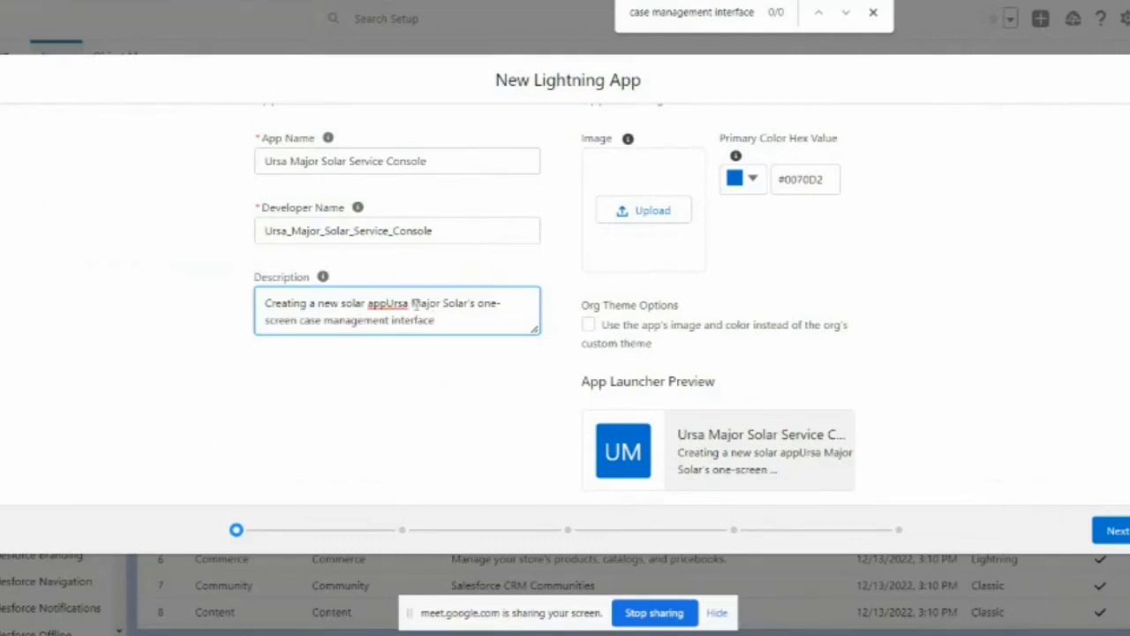
pyautogui.hotkey('ctrl', 'a')
pyautogui.hotkey('ctrl', 'v')
pyautogui.click(420, 404)
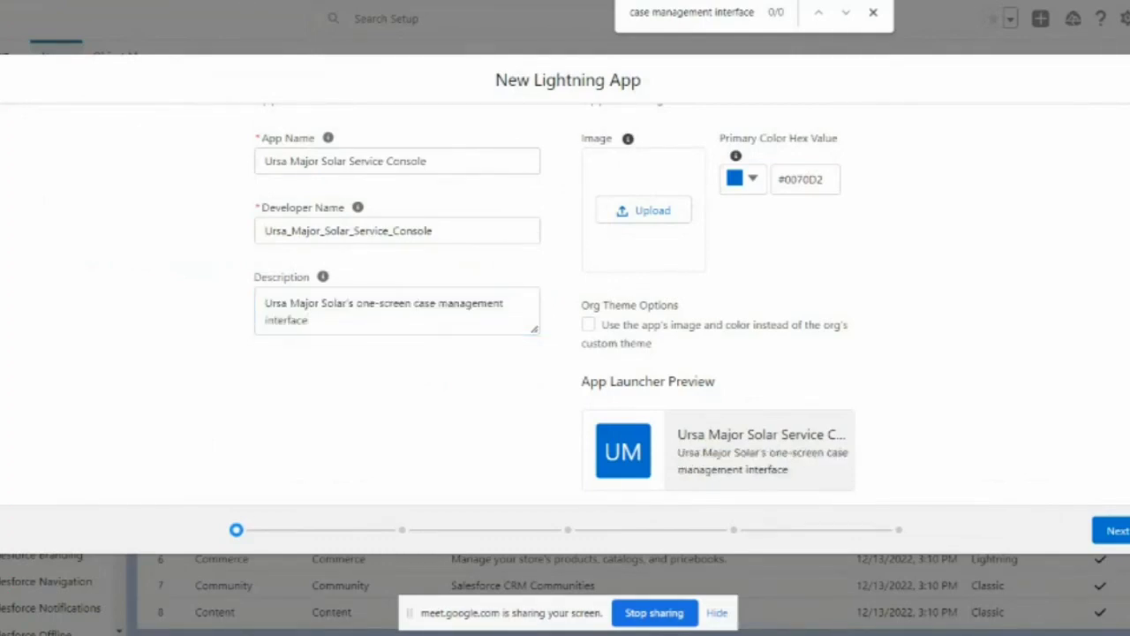
# Step: Read ahead in the Trailhead instructions, then go back to the New Lightning App wizard
pyautogui.hotkey('ctrl', 'Tab')
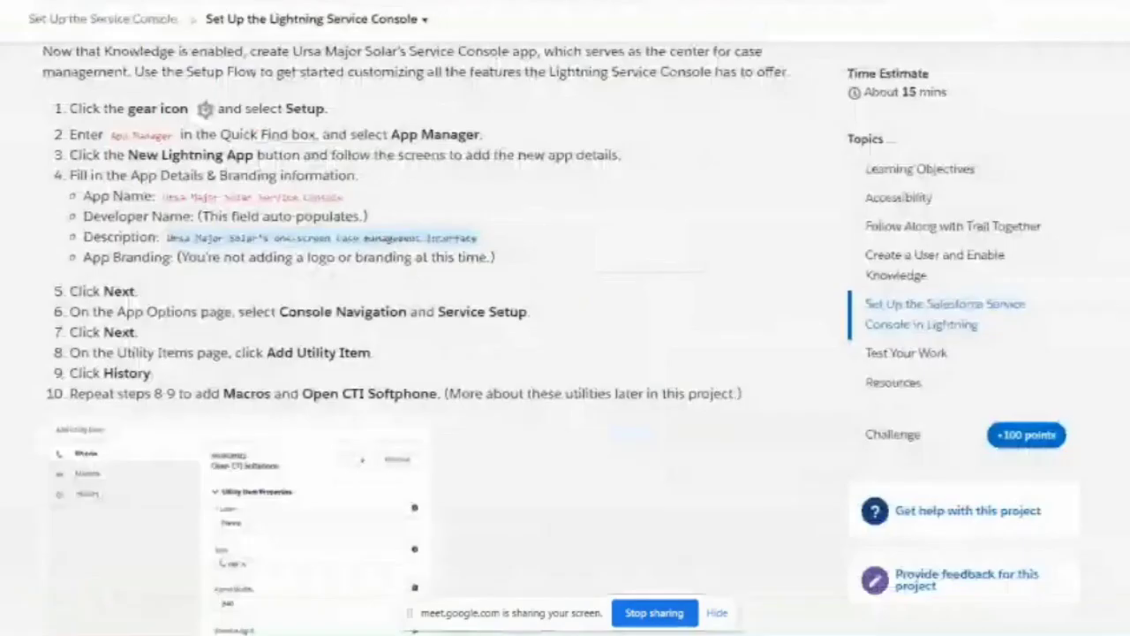
pyautogui.scroll(-1, 251, 244)
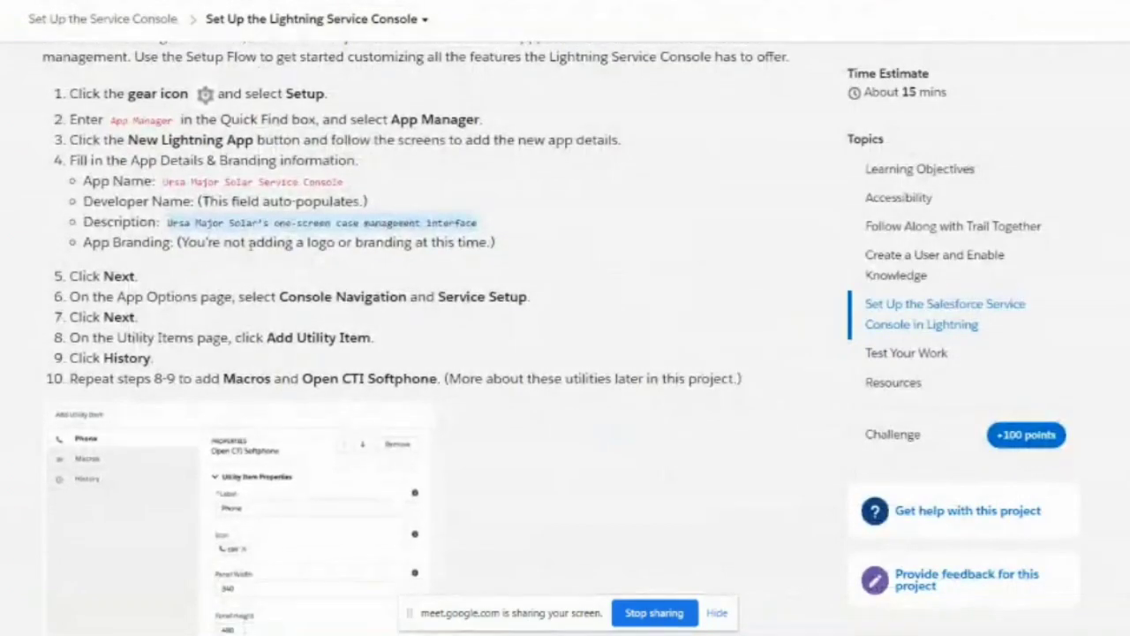
pyautogui.scroll(-1, 188, 212)
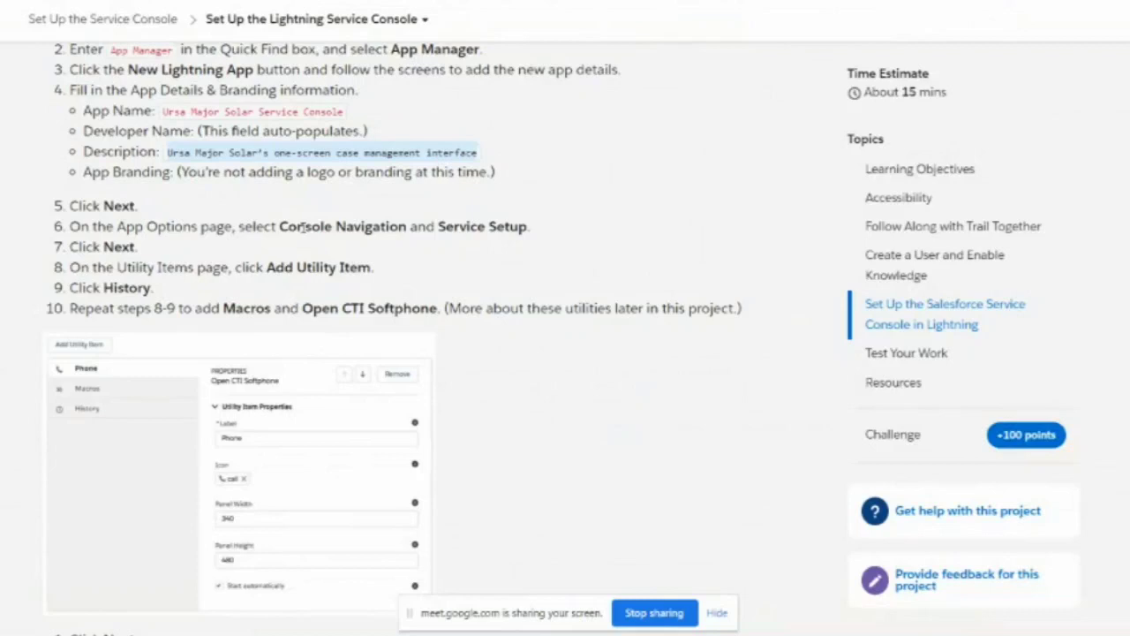
pyautogui.hotkey('alt', 'Tab')
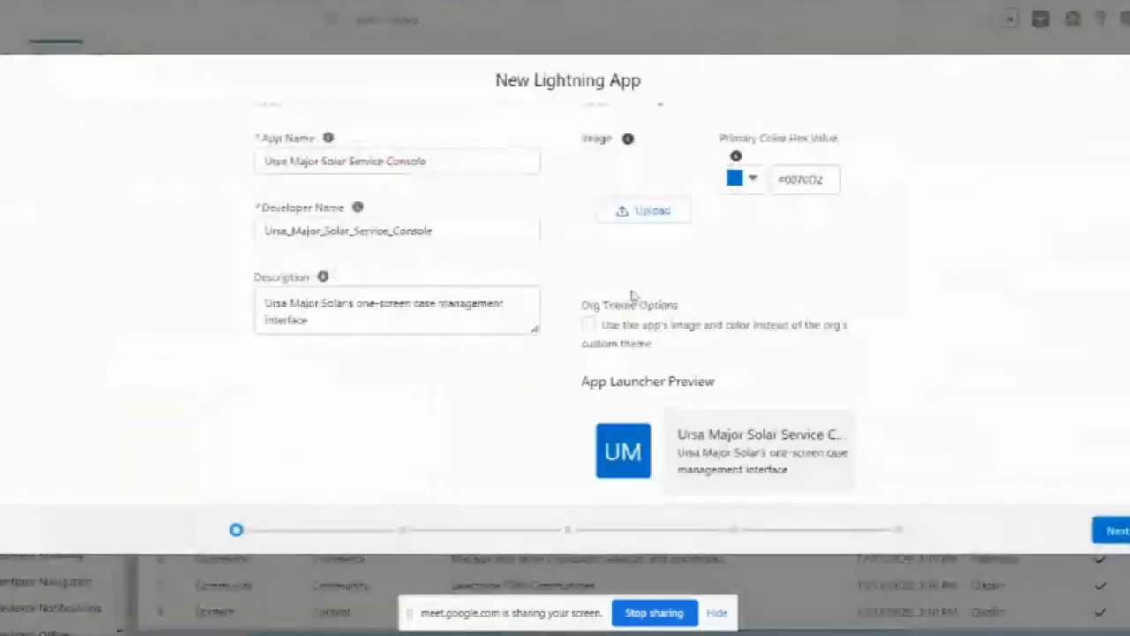
# Step: Advance to App Options and choose Console navigation as the Navigation Style
pyautogui.click(1114, 532)
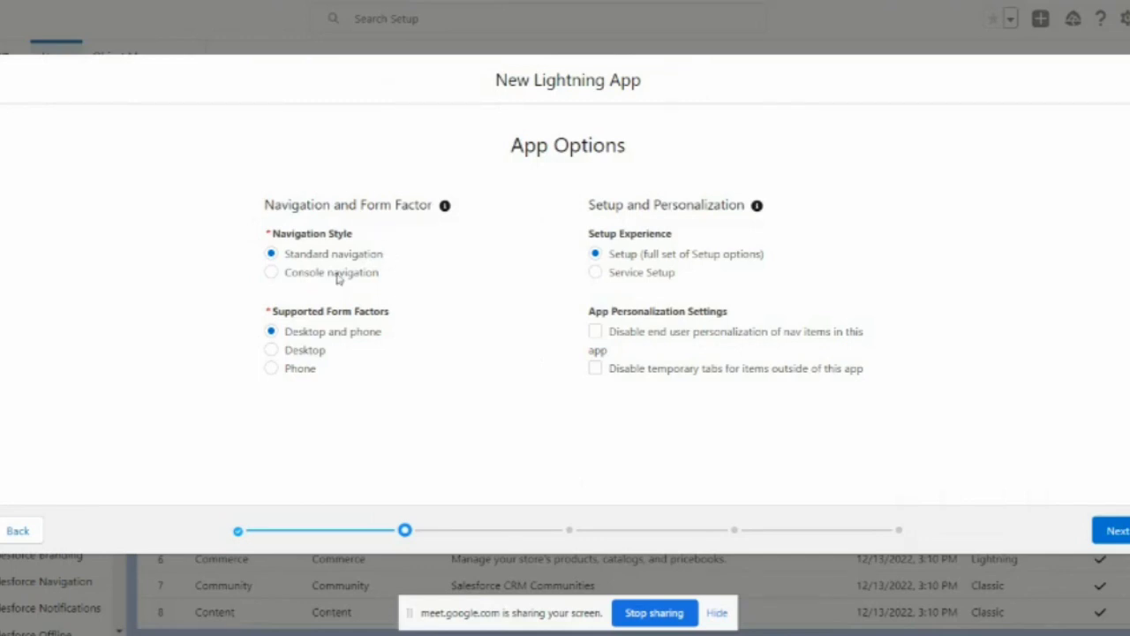
pyautogui.click(310, 275)
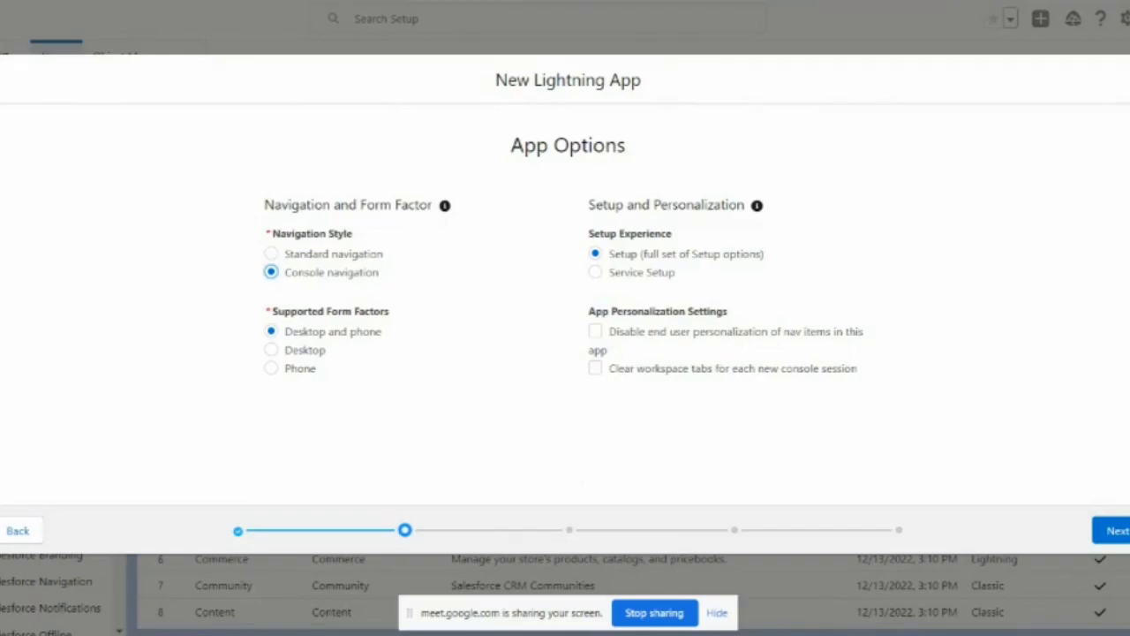
pyautogui.hotkey('alt', 'Tab')
# Step: Scroll through Trailhead's later setup steps, then return to the wizard's App Options page
pyautogui.scroll(-3, 314, 425)
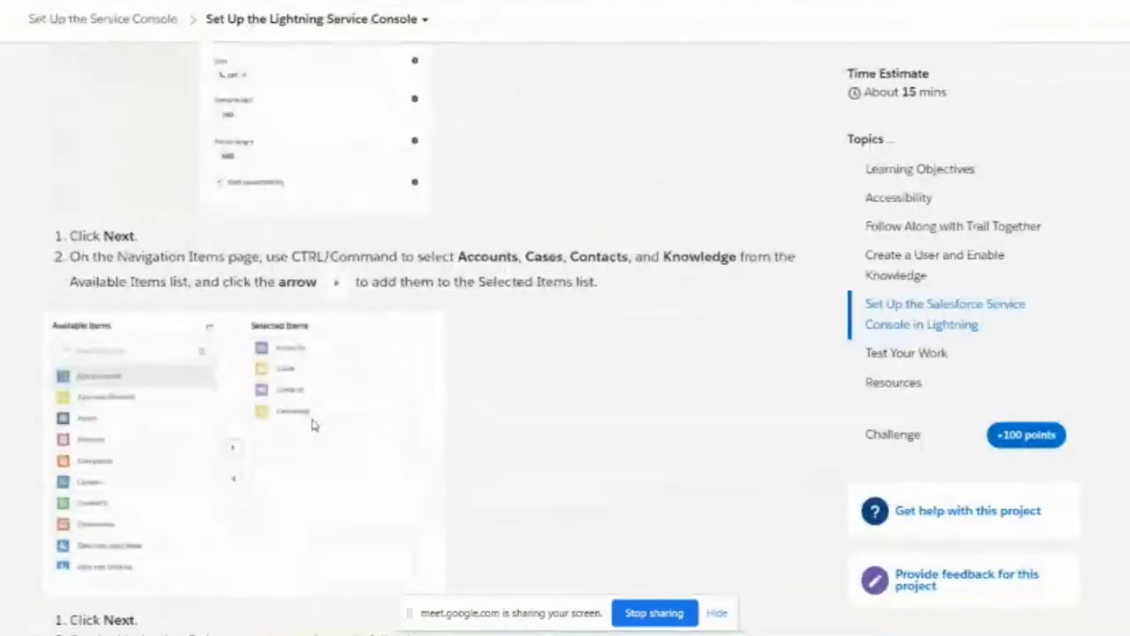
pyautogui.scroll(-9, 212, 502)
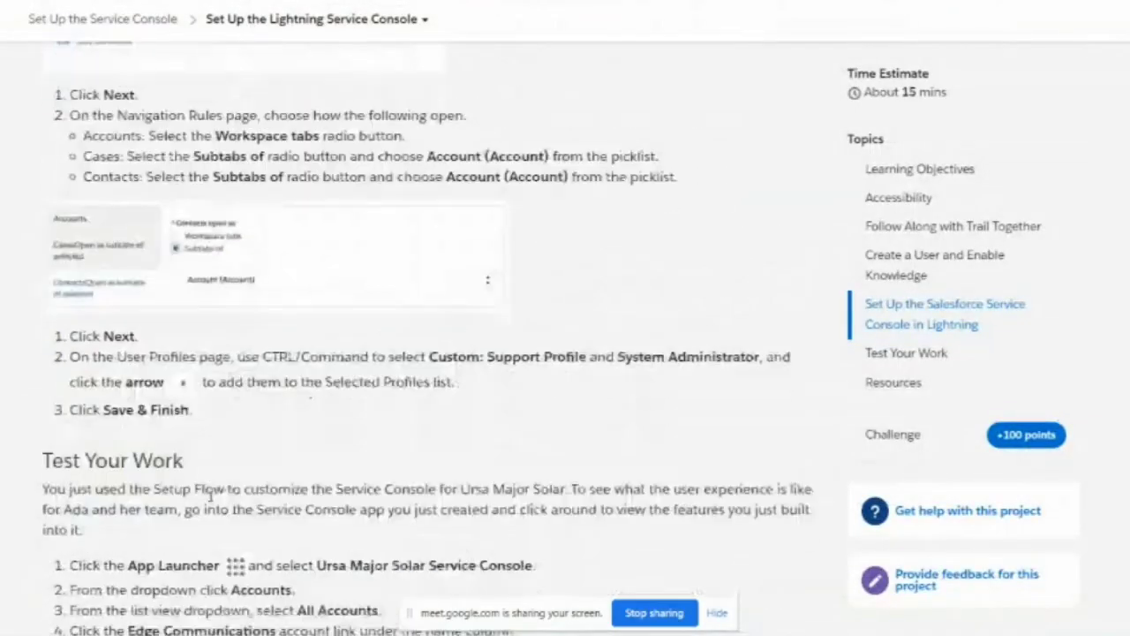
pyautogui.scroll(-5, 212, 502)
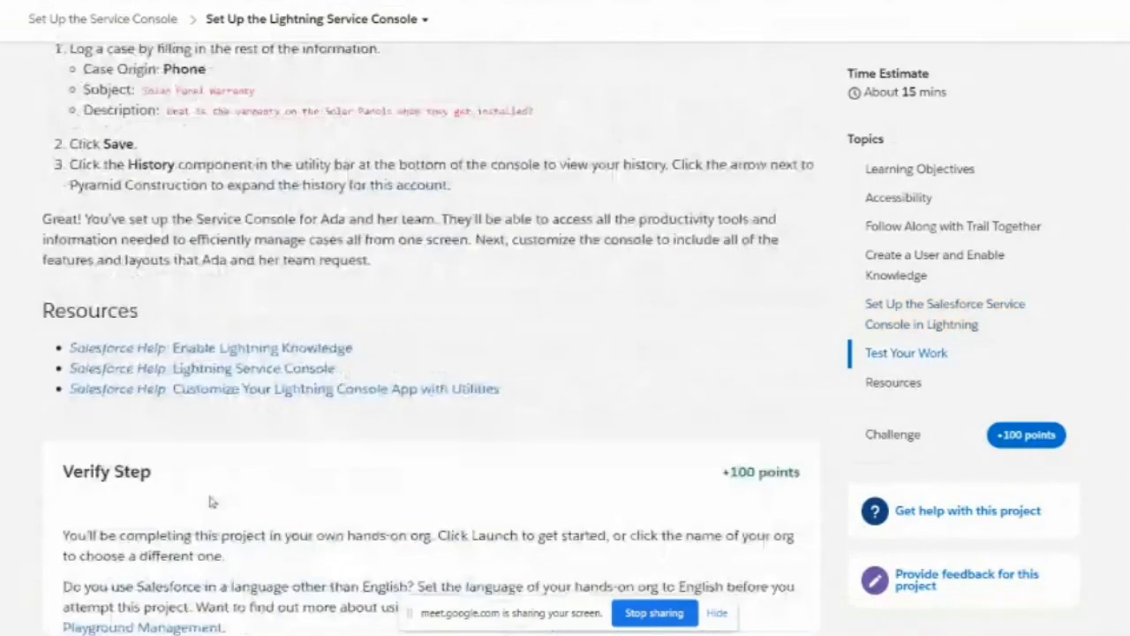
pyautogui.scroll(4, 209, 494)
pyautogui.scroll(12, 212, 494)
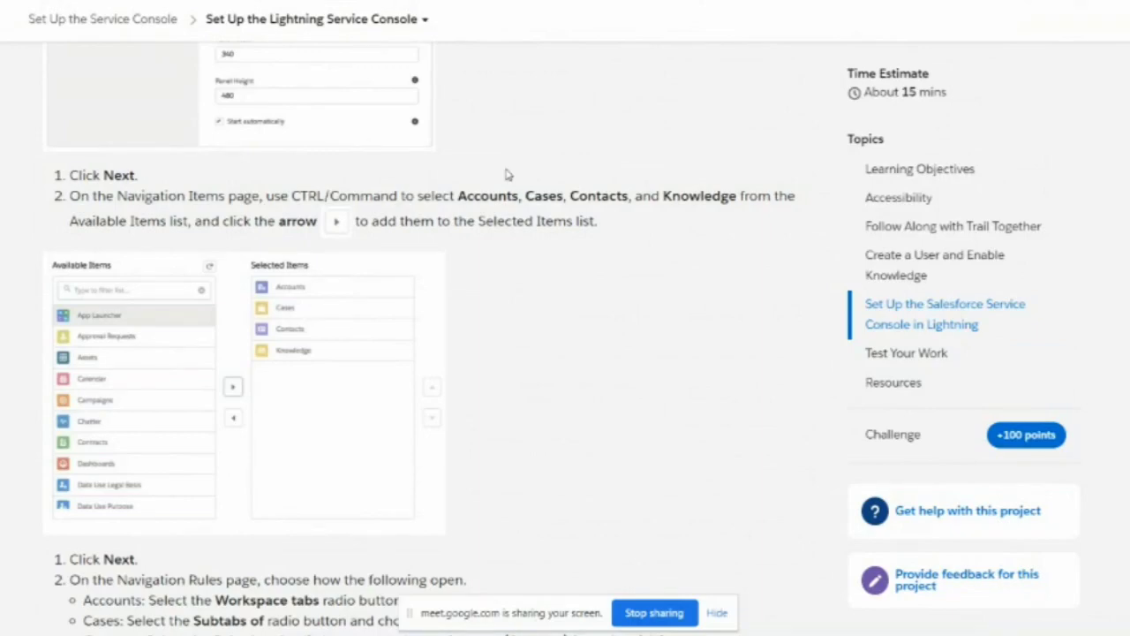
pyautogui.scroll(2, 508, 174)
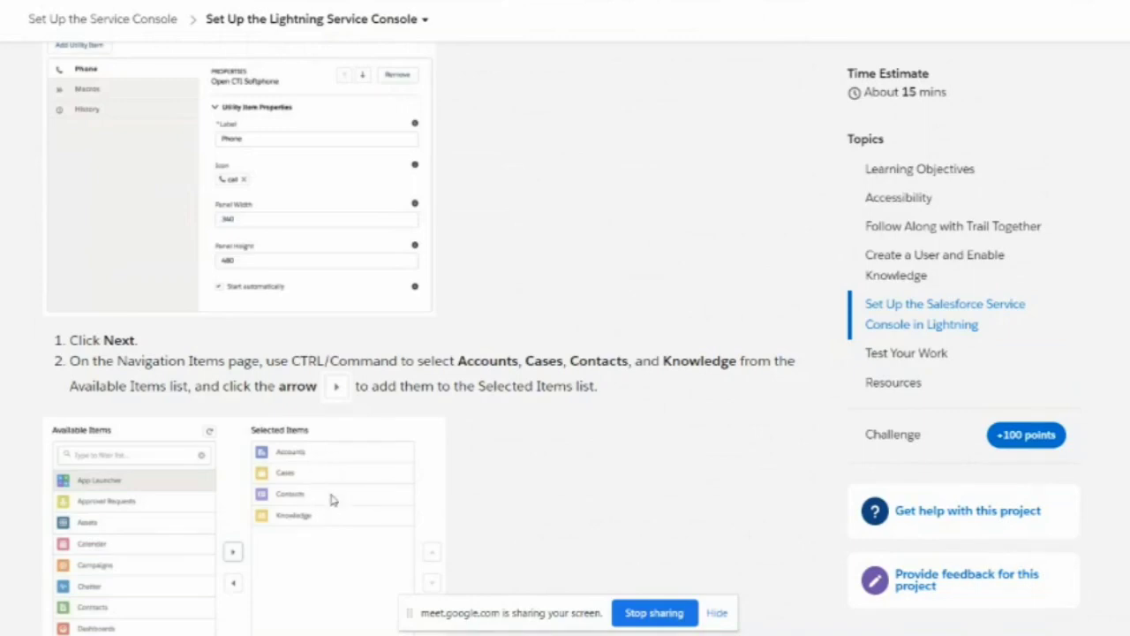
pyautogui.scroll(2, 537, 177)
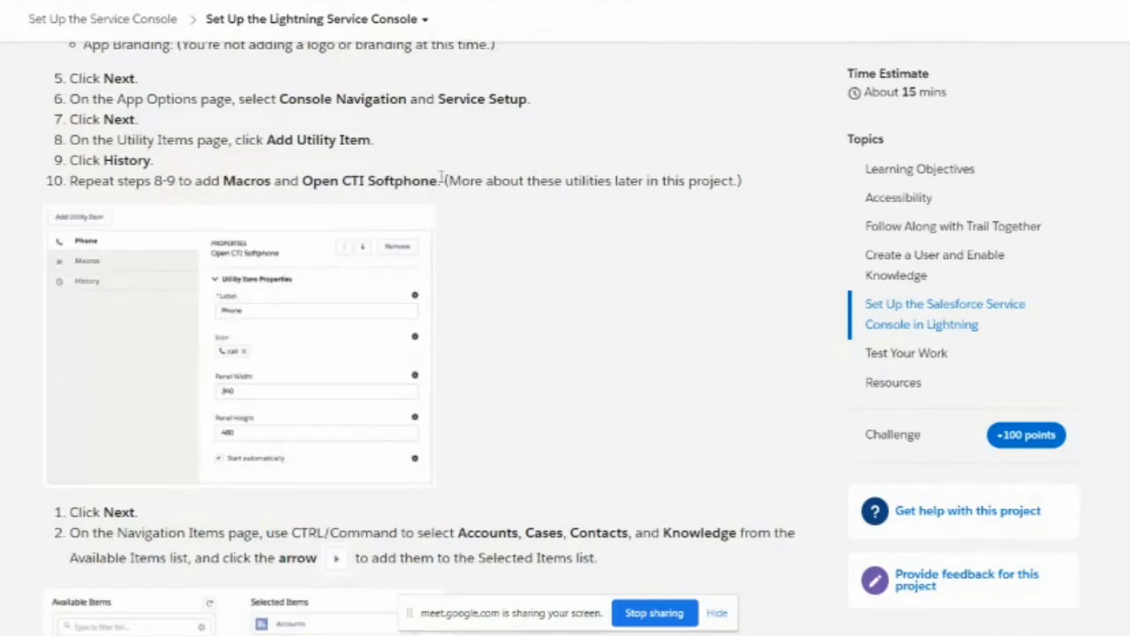
pyautogui.scroll(3, 442, 181)
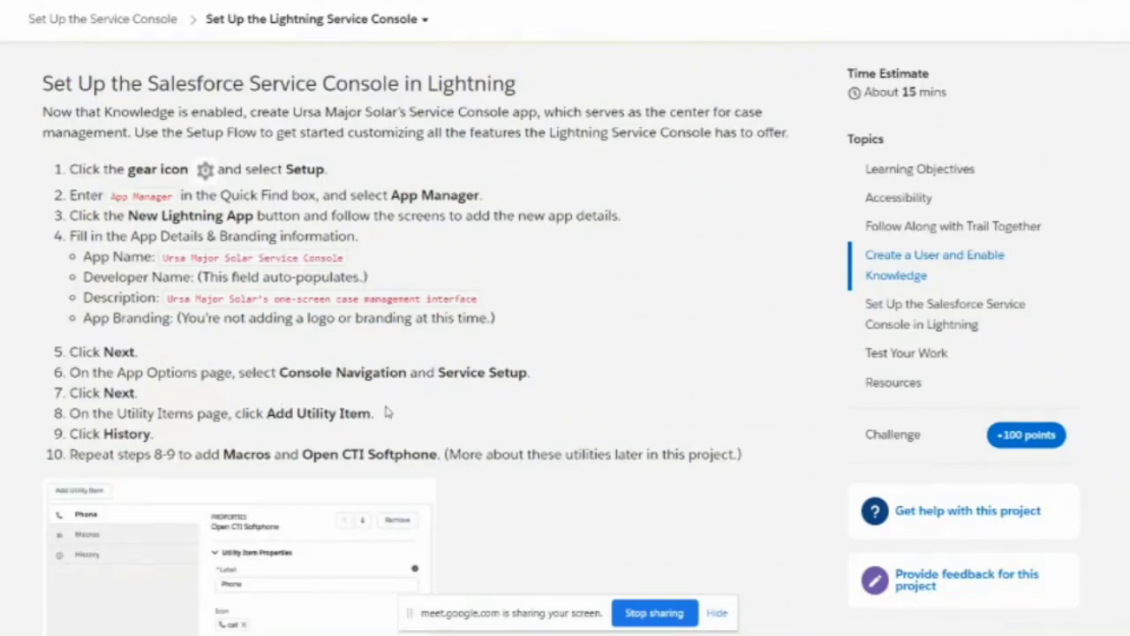
pyautogui.scroll(-1, 529, 331)
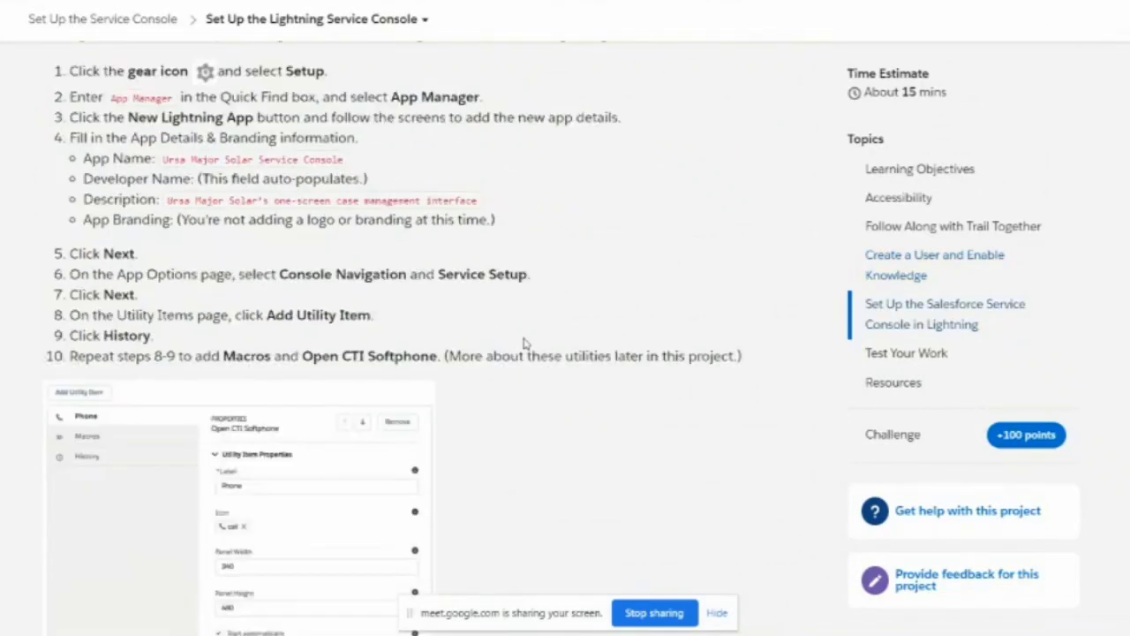
pyautogui.hotkey('alt', 'Tab')
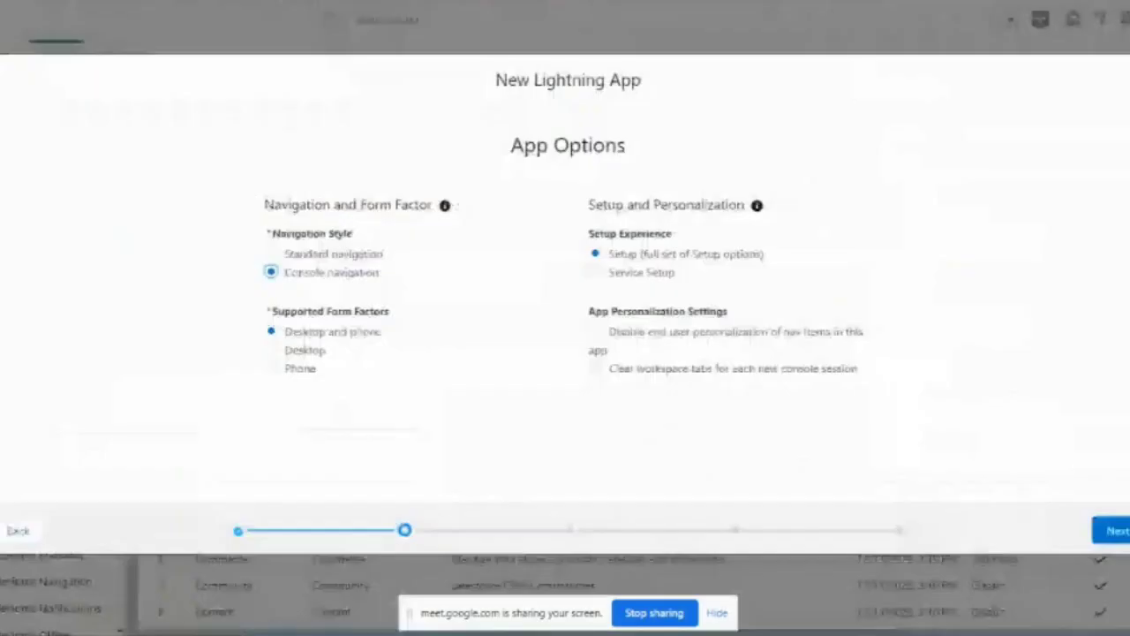
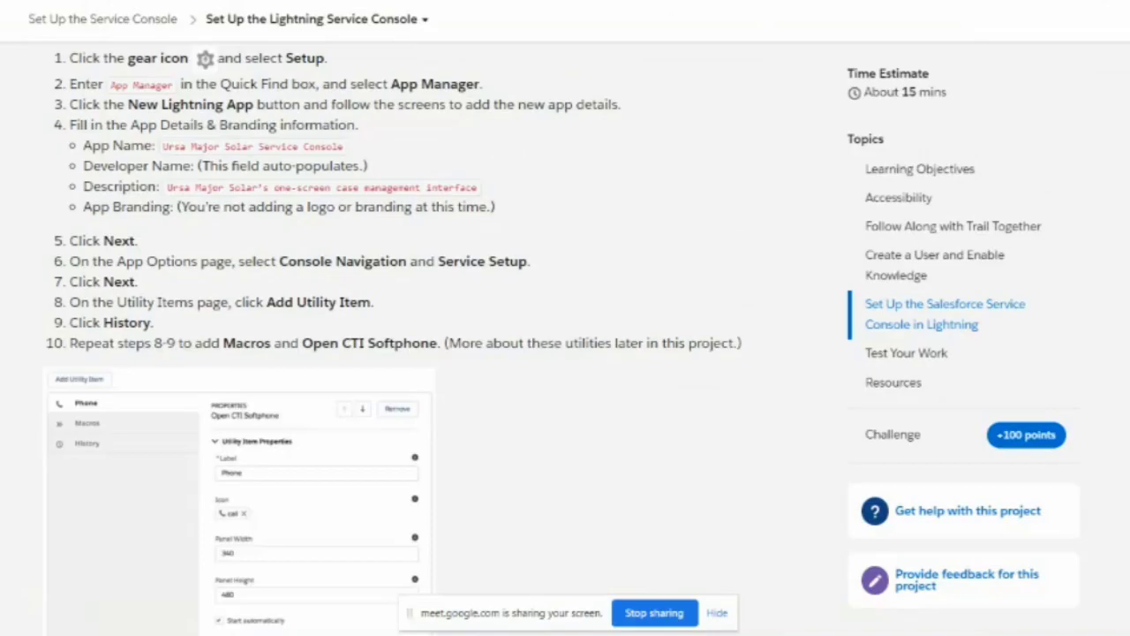
# Step: Add History as the first utility item and check it against the Trailhead instructions
pyautogui.hotkey('alt', 'Tab')
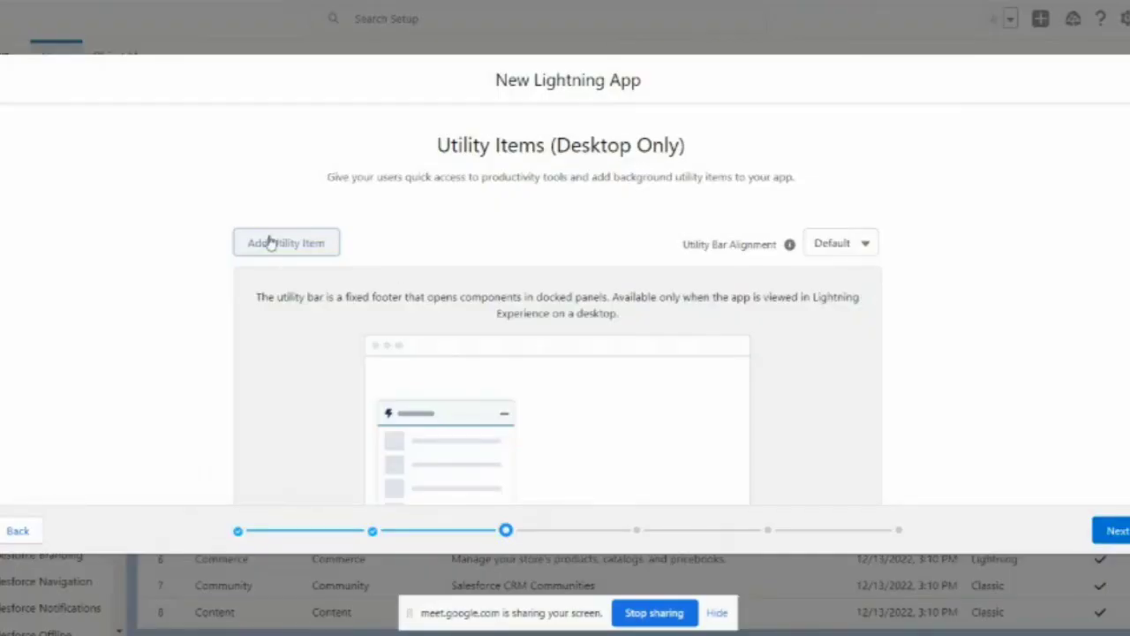
pyautogui.click(272, 244)
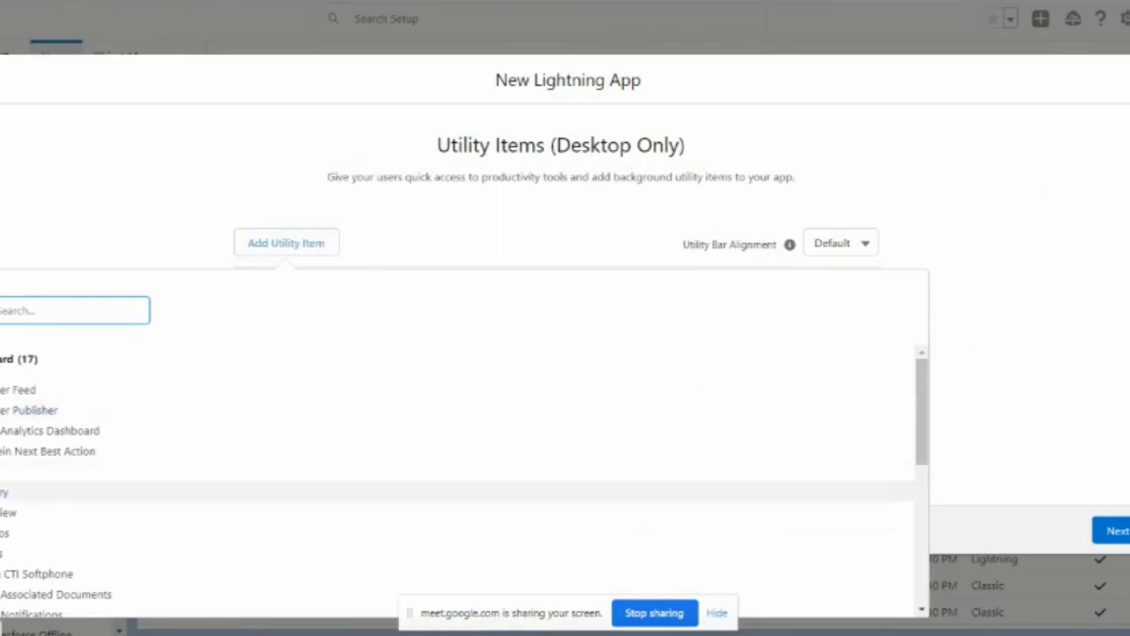
pyautogui.click(56, 493)
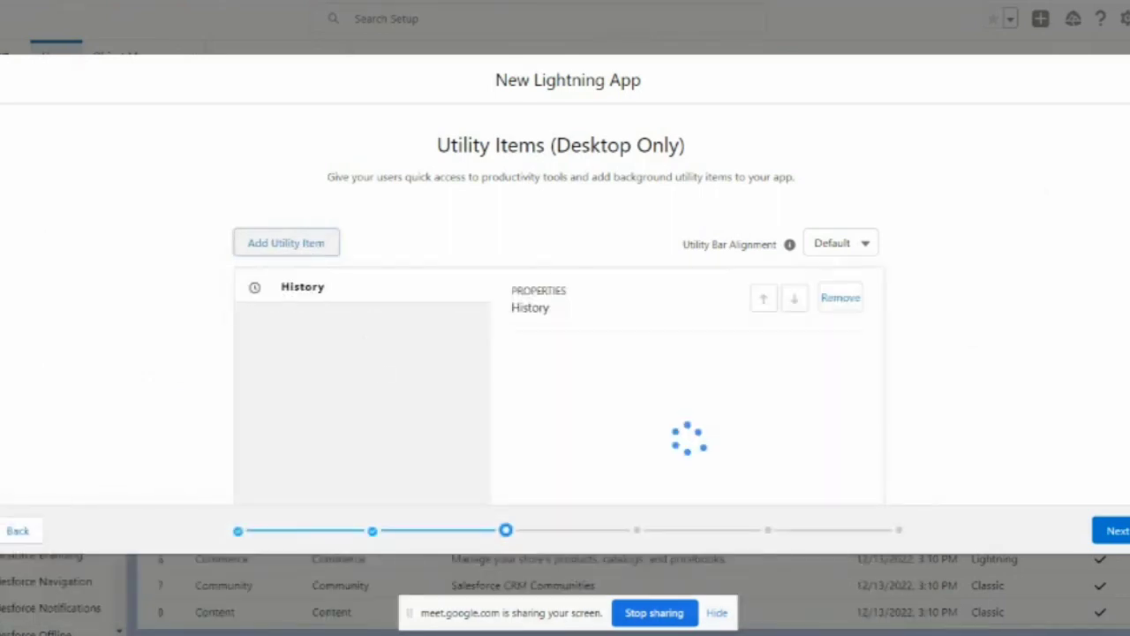
pyautogui.hotkey('alt', 'Tab')
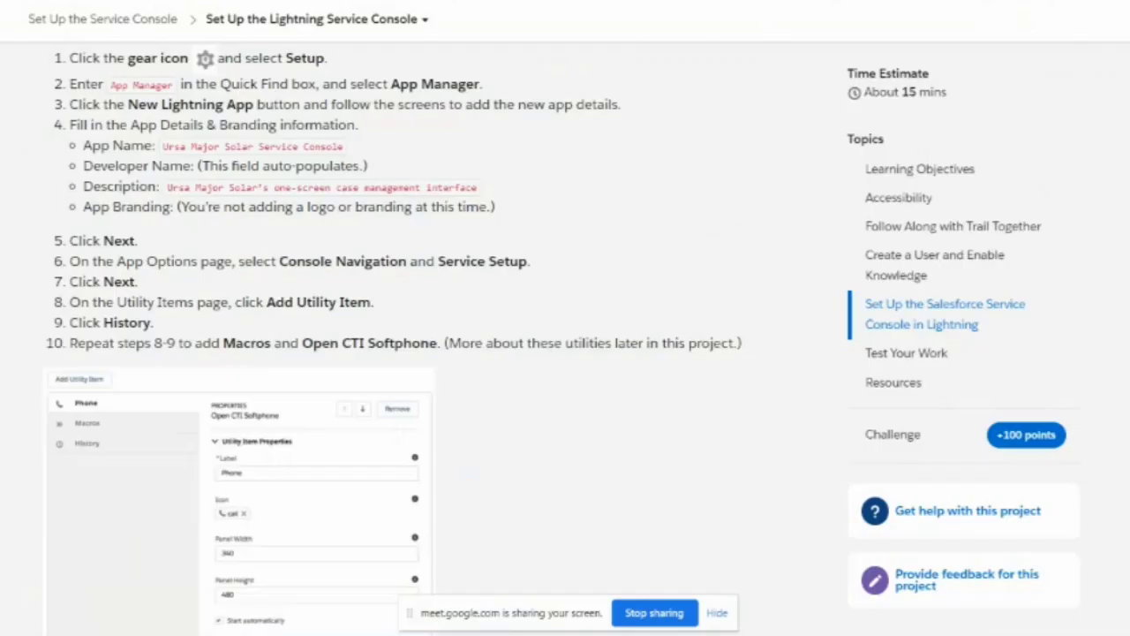
pyautogui.scroll(-1, 358, 296)
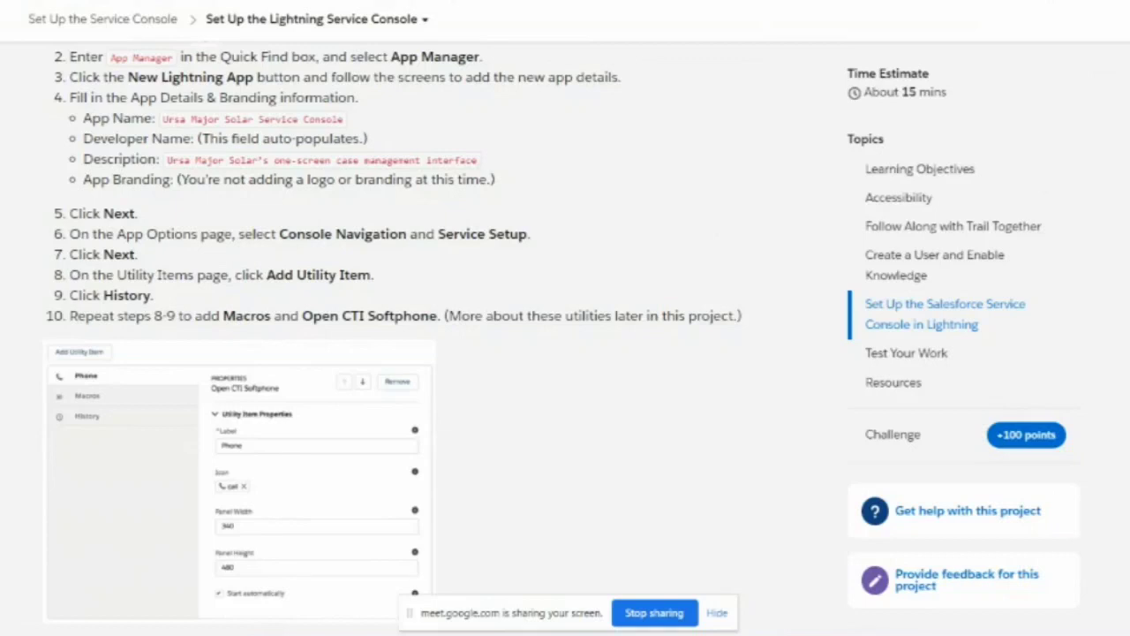
pyautogui.scroll(-1, 339, 231)
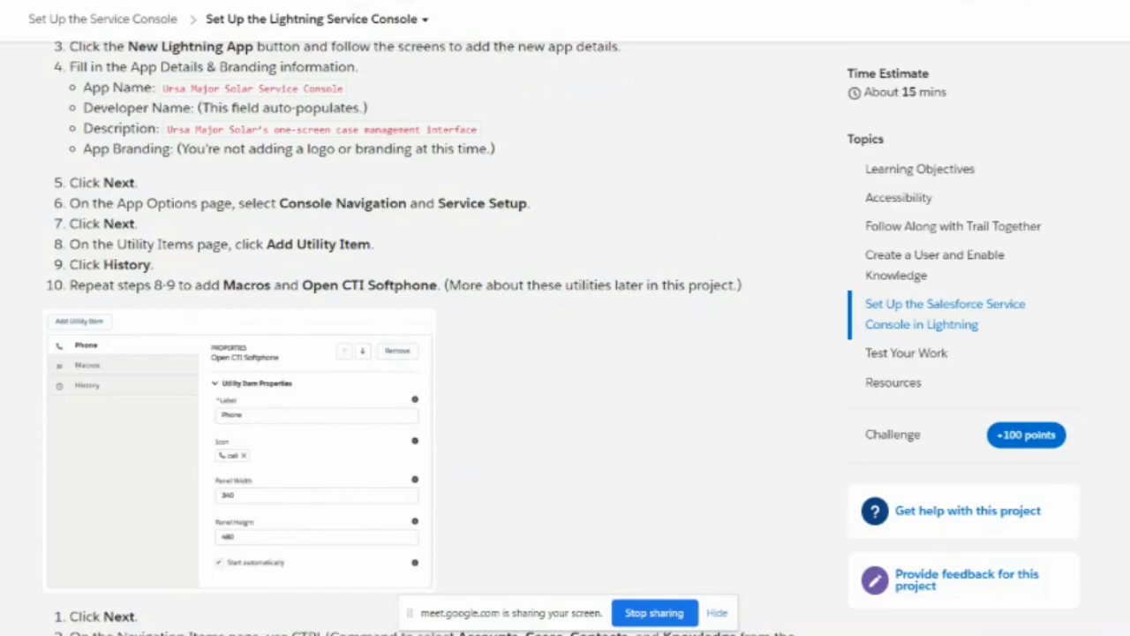
pyautogui.hotkey('alt', 'Tab')
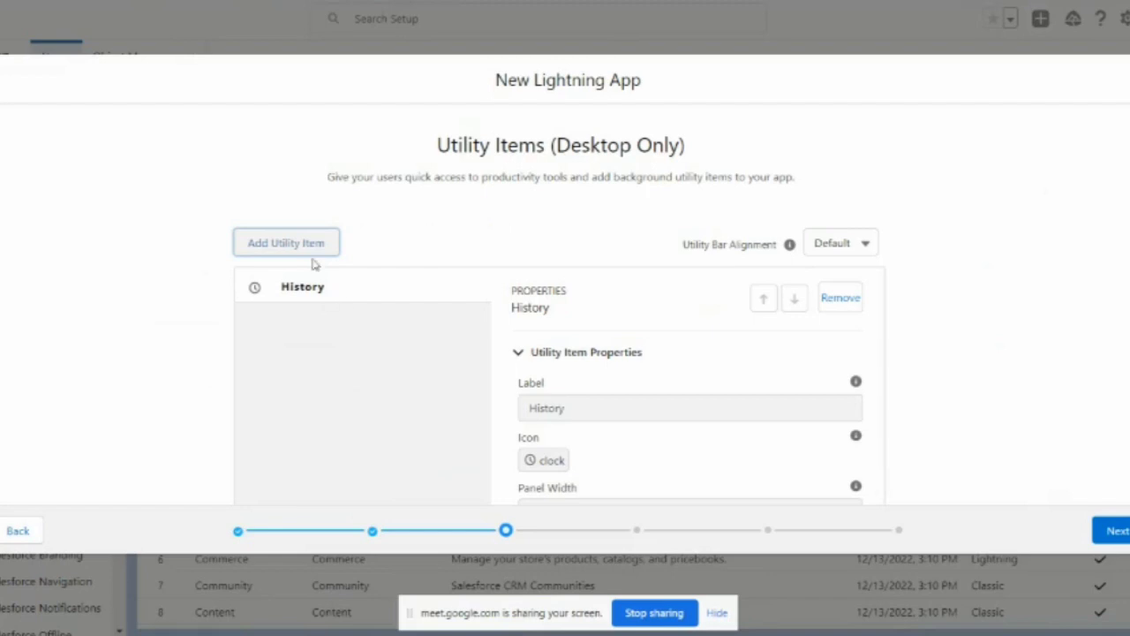
pyautogui.scroll(-2, 618, 439)
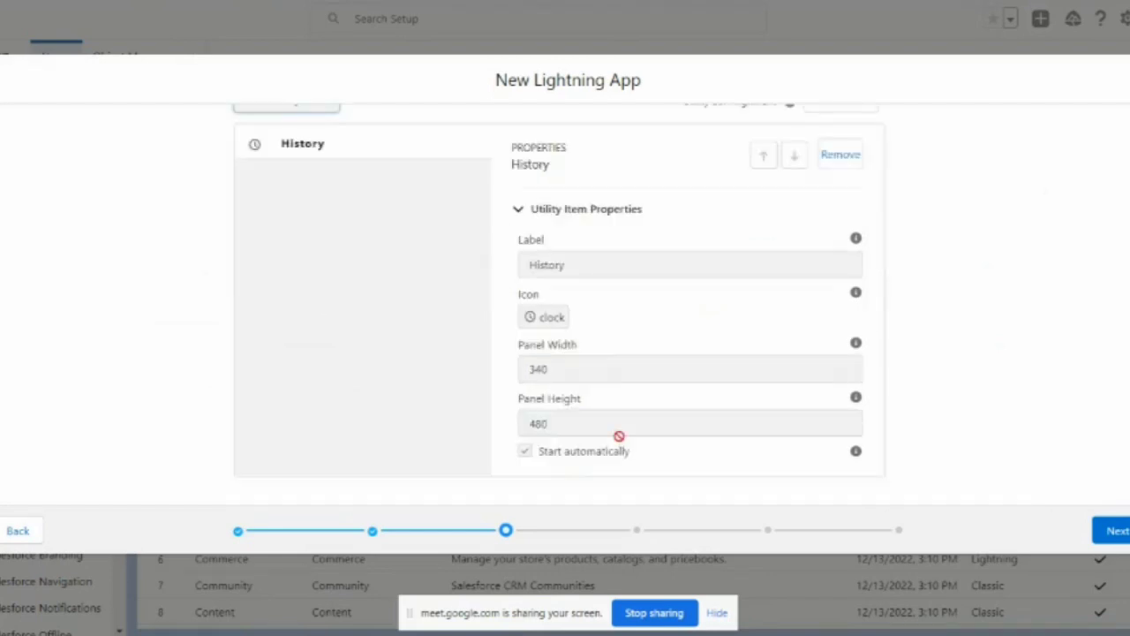
pyautogui.scroll(2, 418, 320)
# Step: Add Macros, then Open CTI Softphone as utility items, and switch to the Trailhead page
pyautogui.click(307, 221)
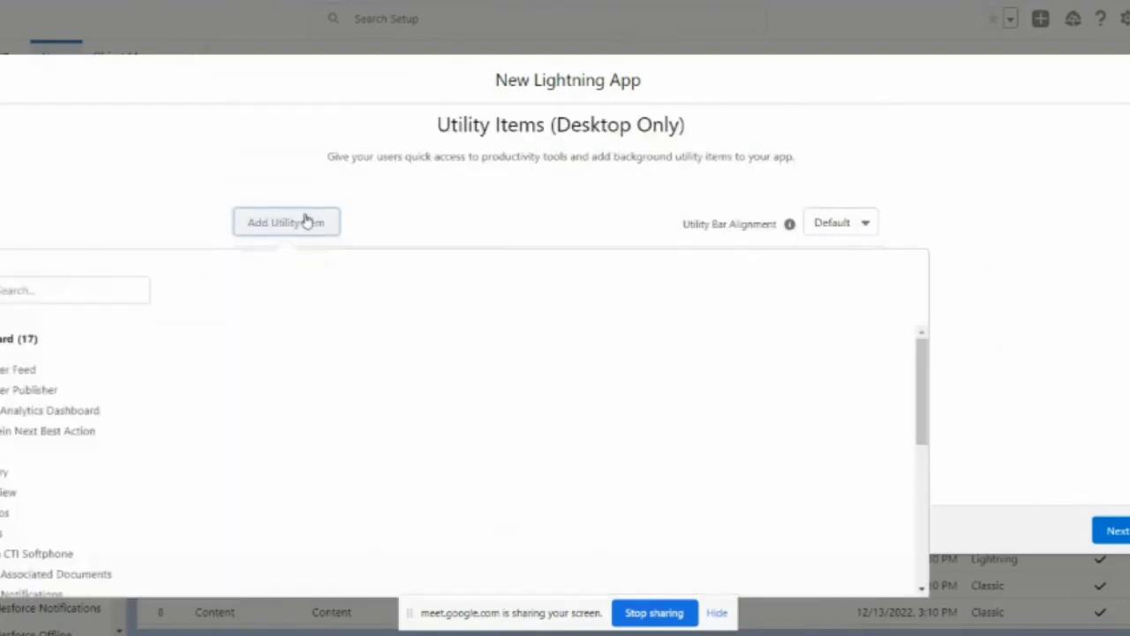
pyautogui.click(35, 471)
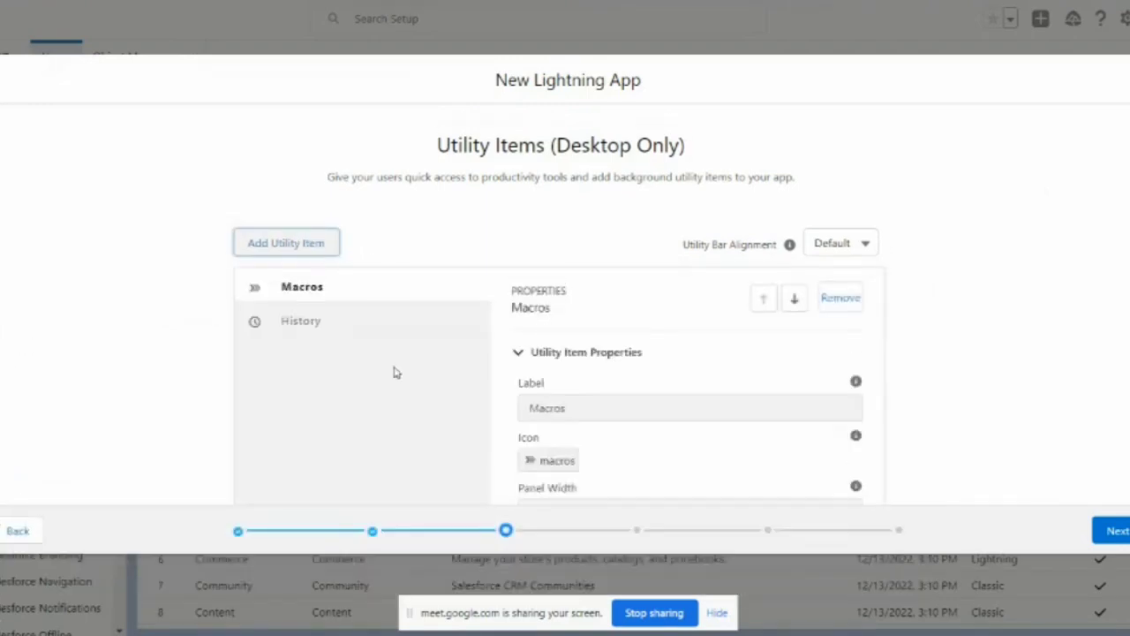
pyautogui.click(304, 251)
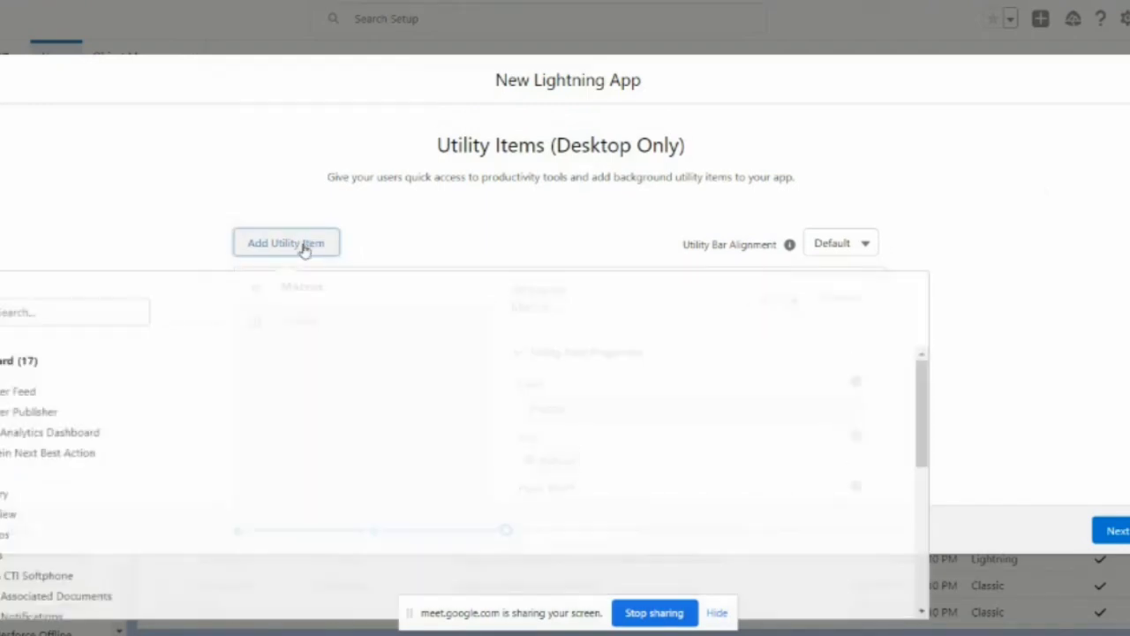
pyautogui.scroll(-4, 40, 525)
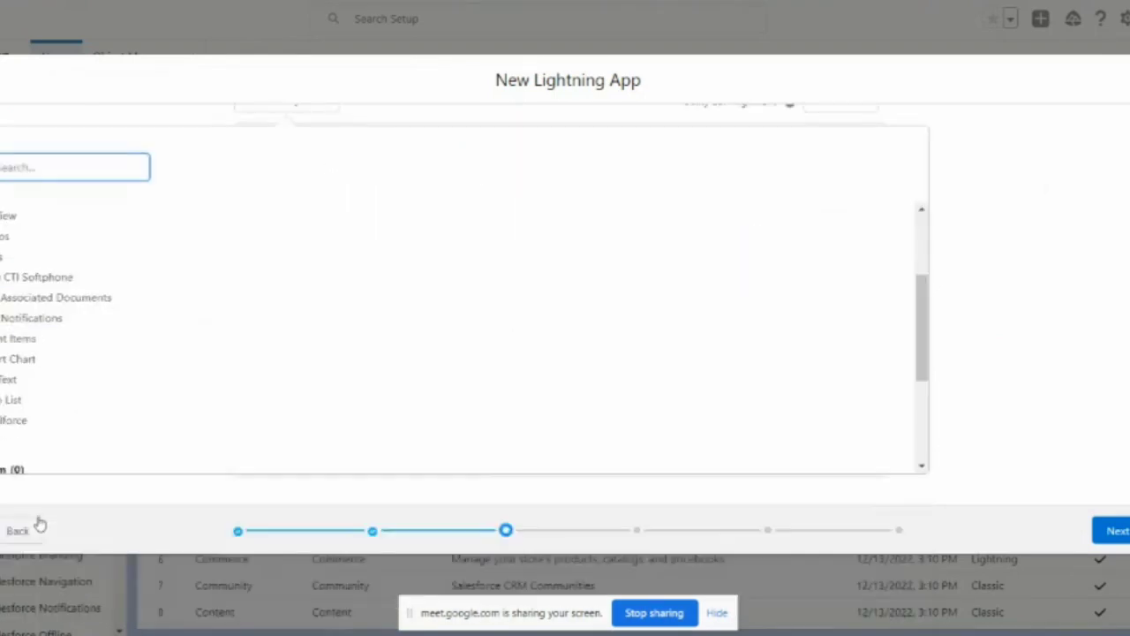
pyautogui.scroll(-1, 49, 344)
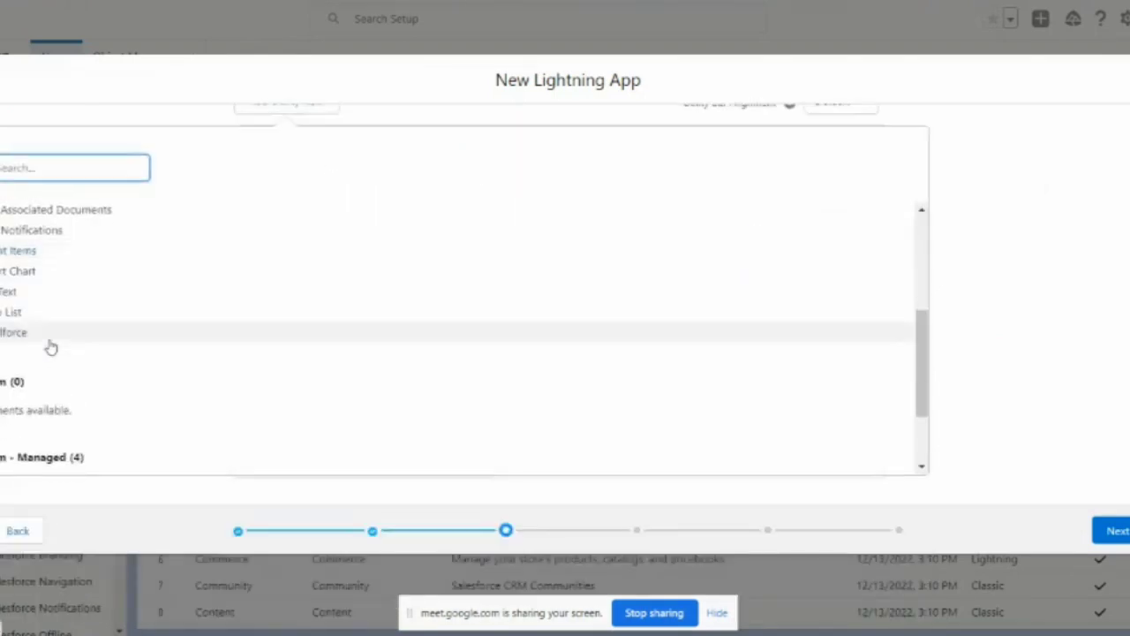
pyautogui.scroll(-1, 51, 347)
pyautogui.scroll(5, 51, 347)
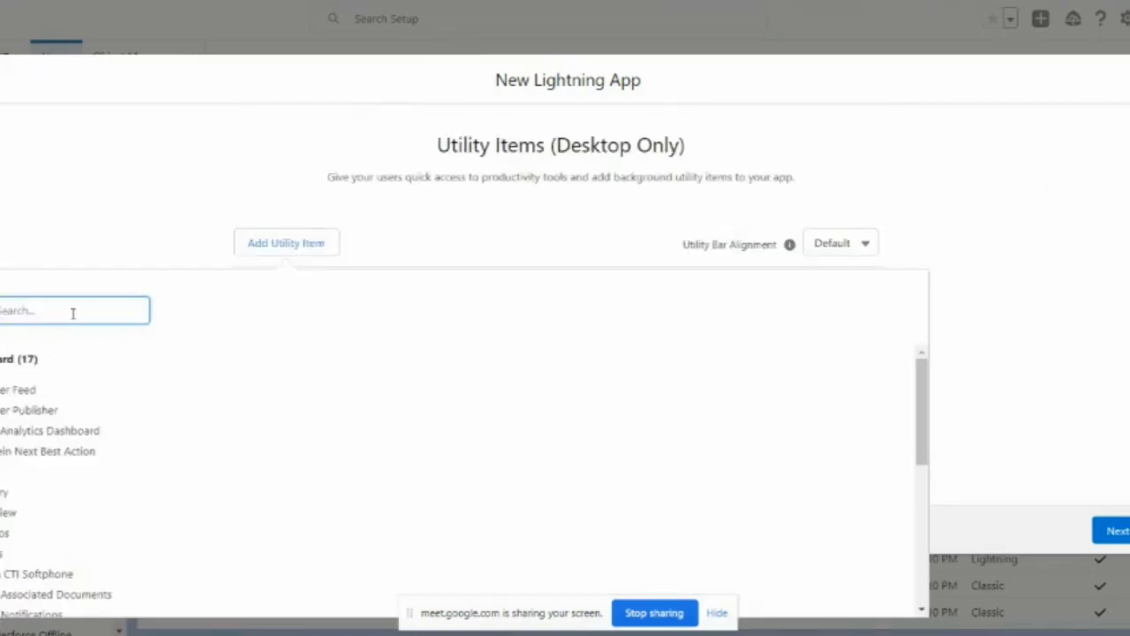
pyautogui.click(30, 573)
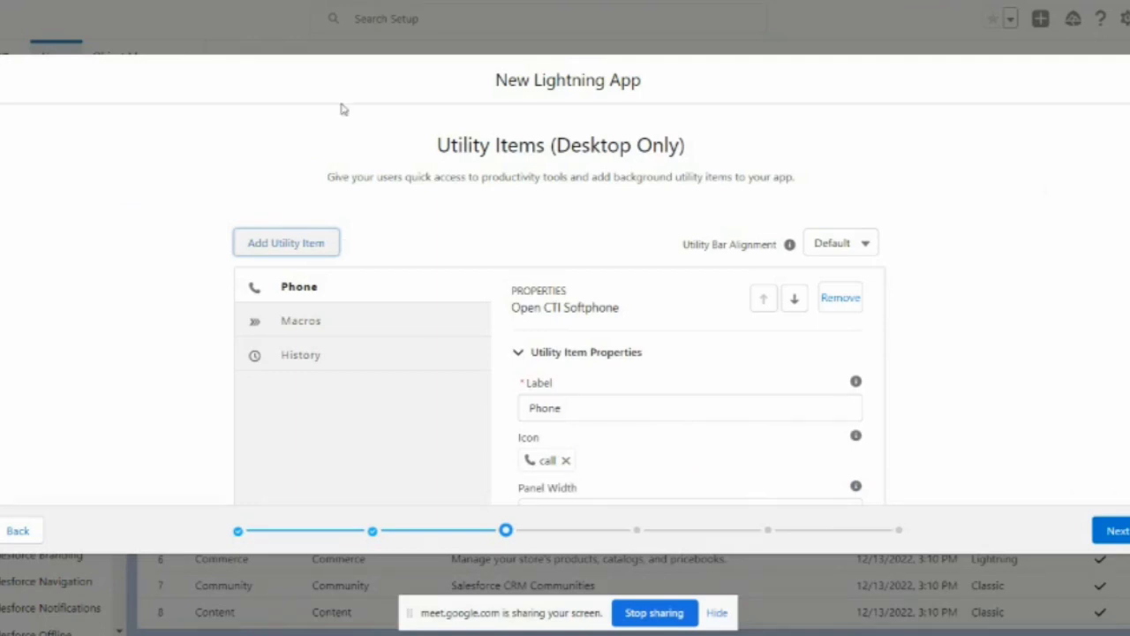
pyautogui.scroll(-1, 411, 352)
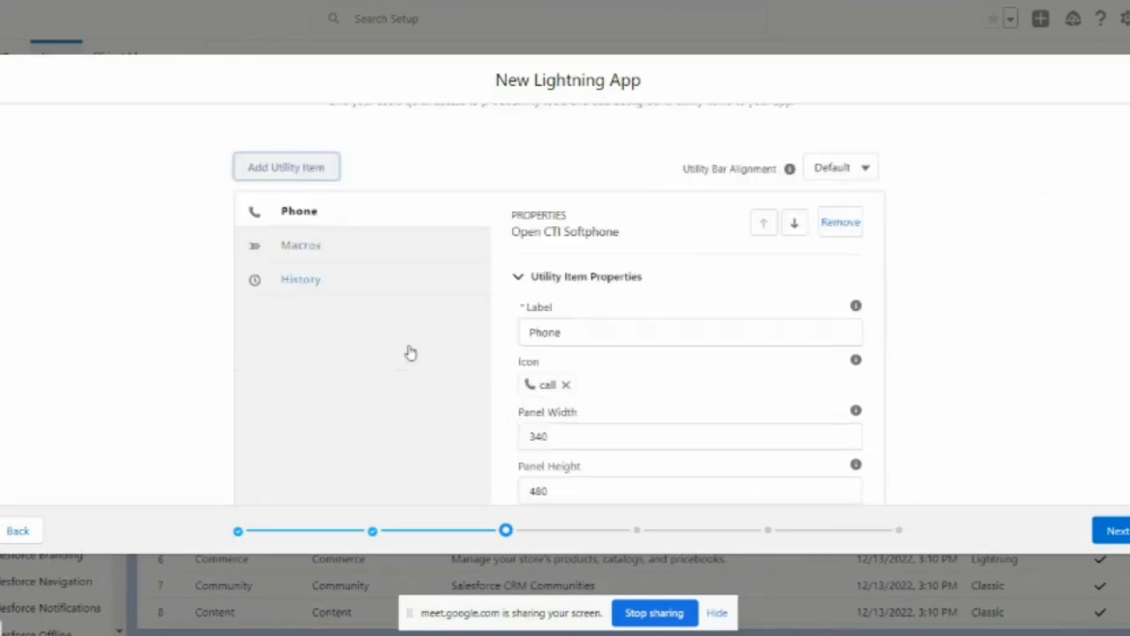
pyautogui.hotkey('alt', 'Tab')
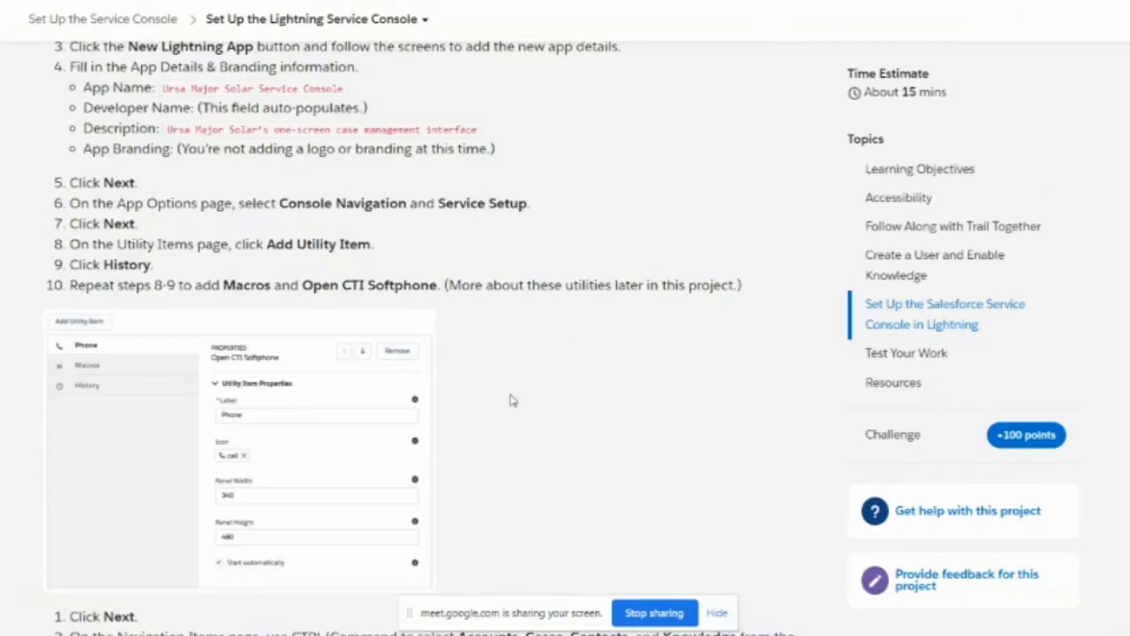
# Step: Scroll the Trailhead page down to the Navigation Items step, then go back to the wizard
pyautogui.scroll(-2, 510, 400)
pyautogui.scroll(-1, 490, 353)
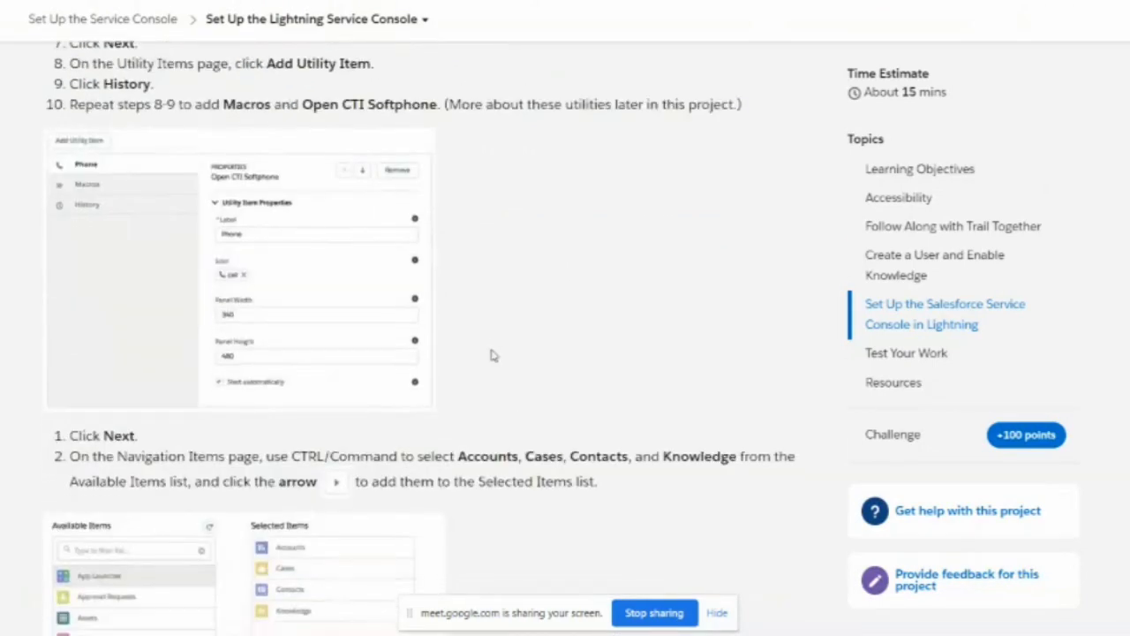
pyautogui.scroll(-1, 493, 355)
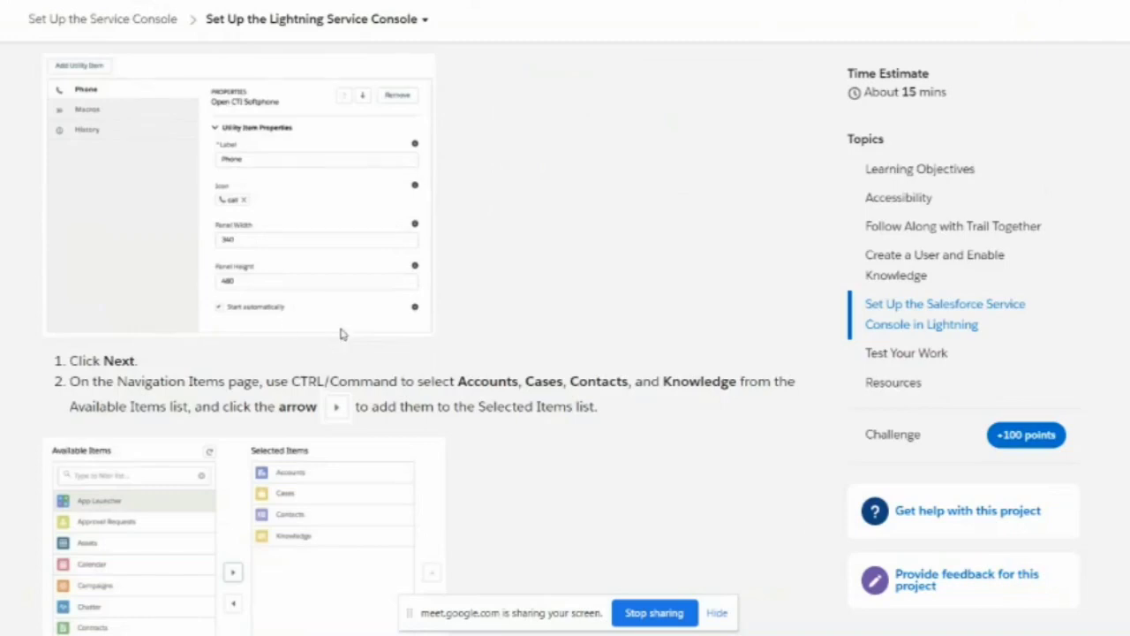
pyautogui.scroll(-2, 611, 175)
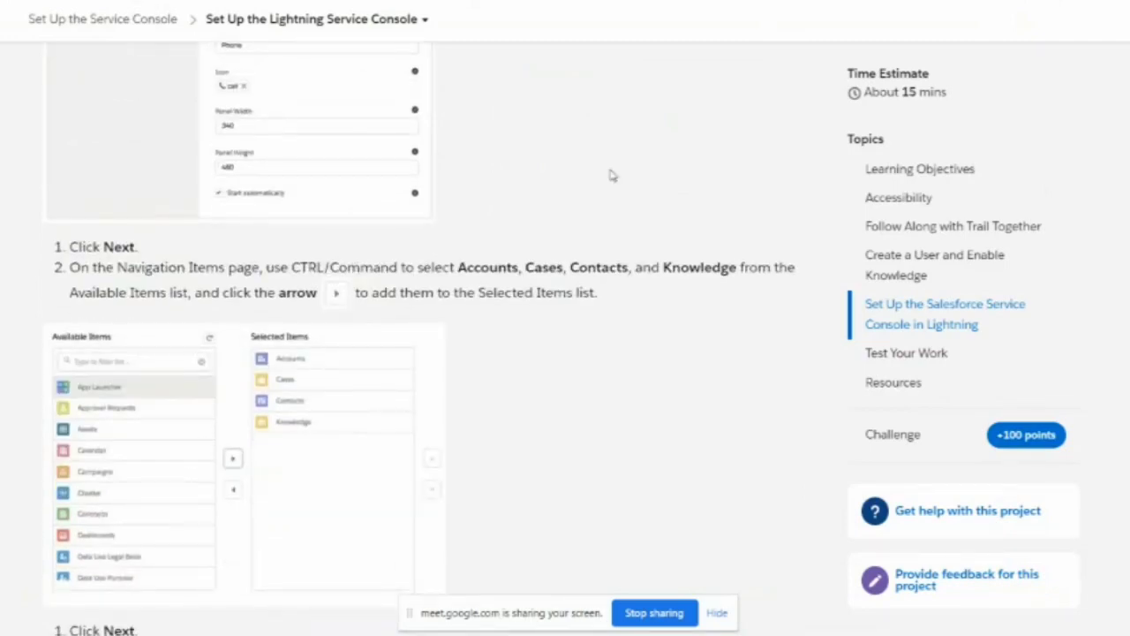
pyautogui.hotkey('alt', 'Tab')
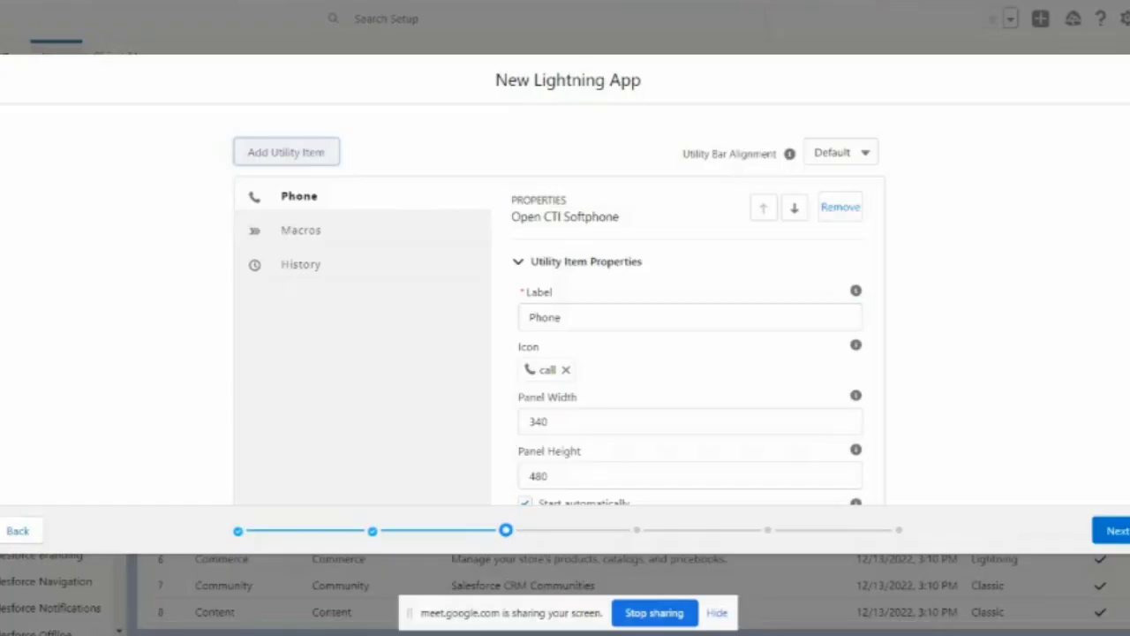
# Step: Advance the wizard to Navigation Items and dismiss the meeting reminder window
pyautogui.click(1110, 531)
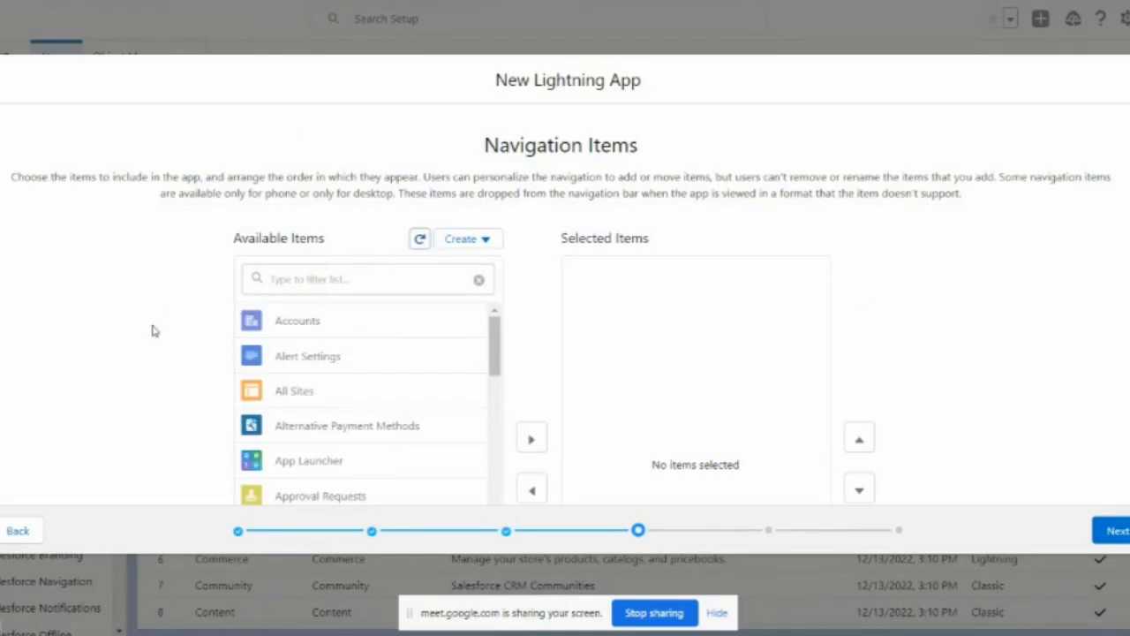
pyautogui.scroll(-1, 320, 396)
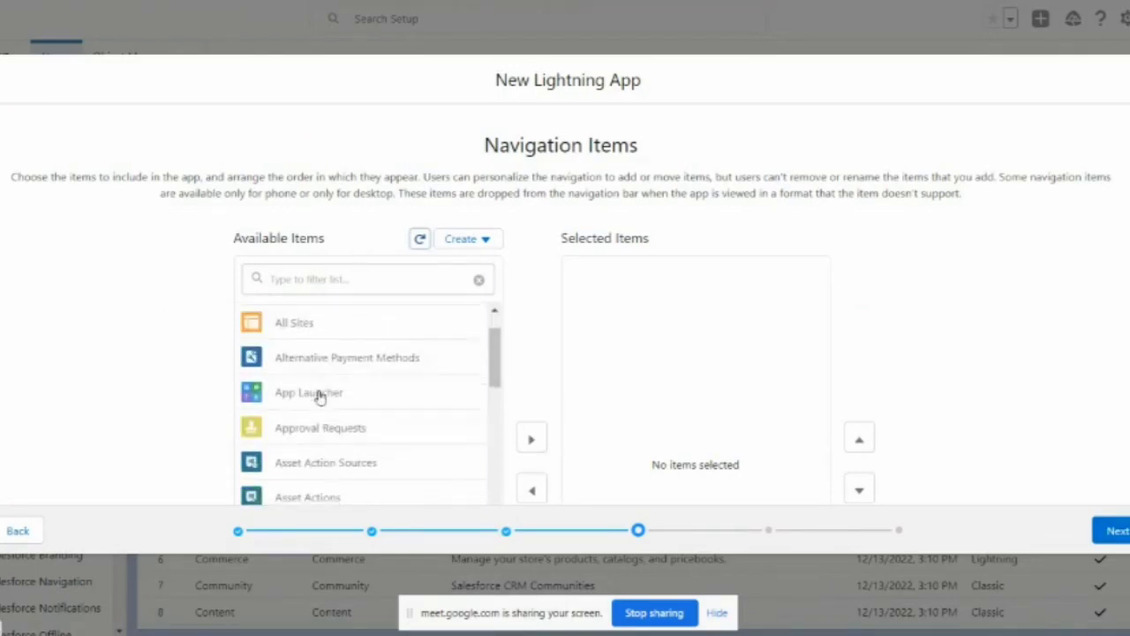
pyautogui.scroll(1, 320, 396)
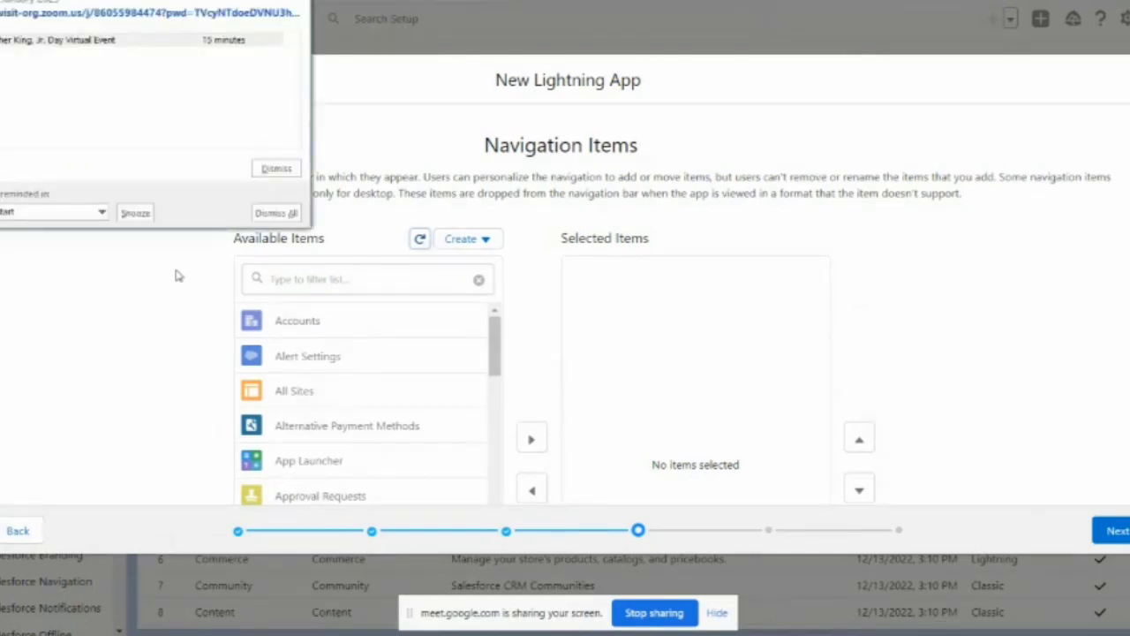
pyautogui.click(295, 168)
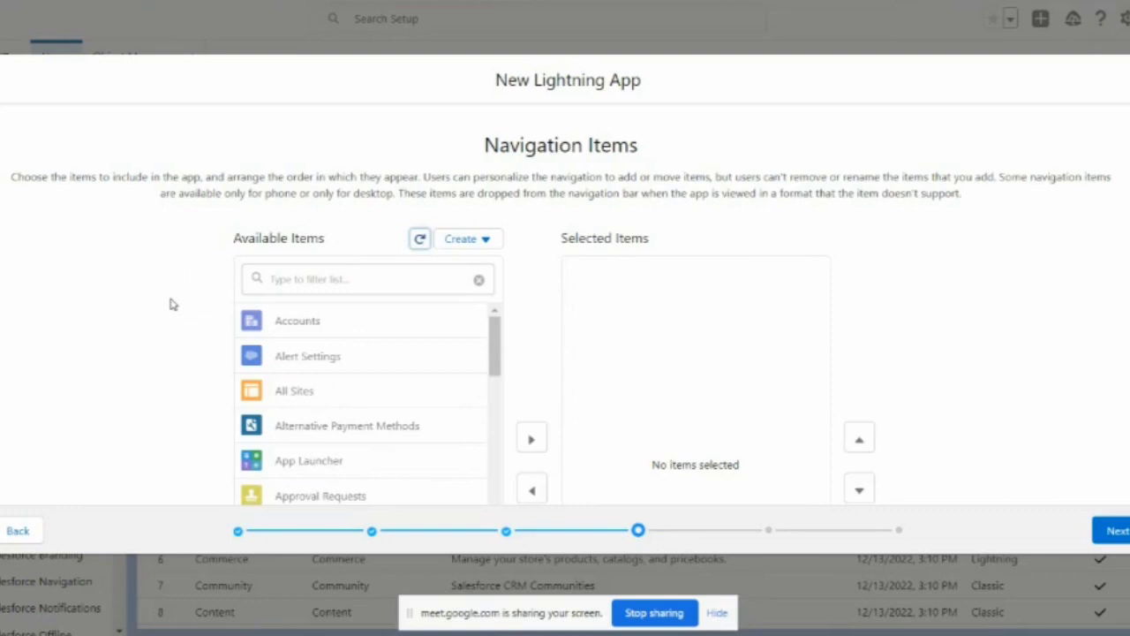
# Step: Add Accounts to the selected navigation items, then switch to the Trailhead instructions
pyautogui.scroll(-2, 353, 326)
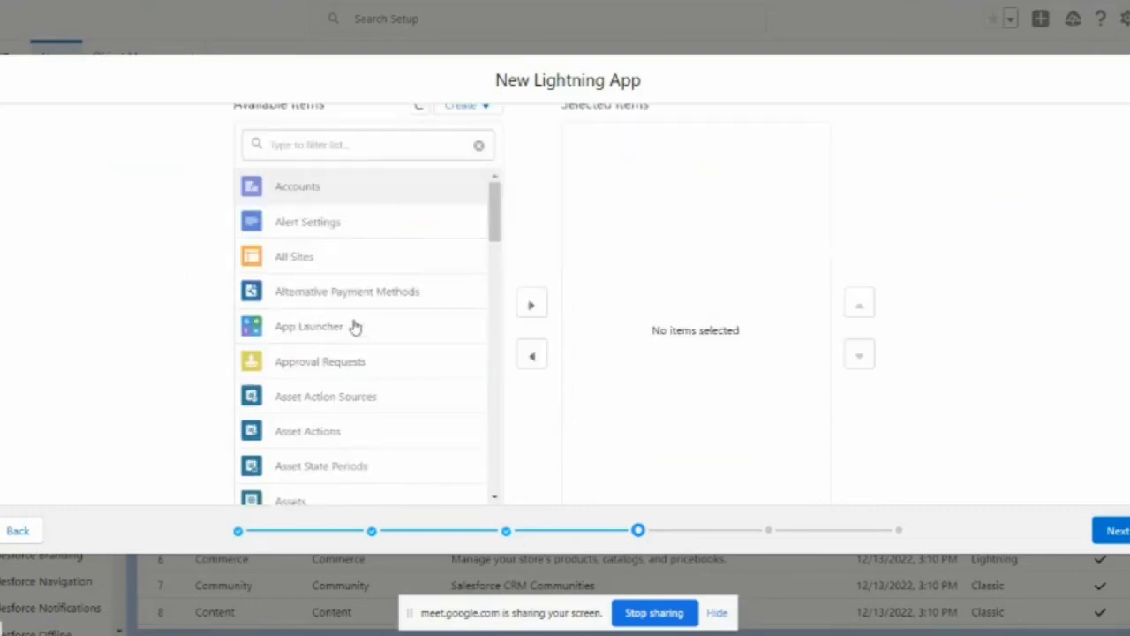
pyautogui.click(391, 189)
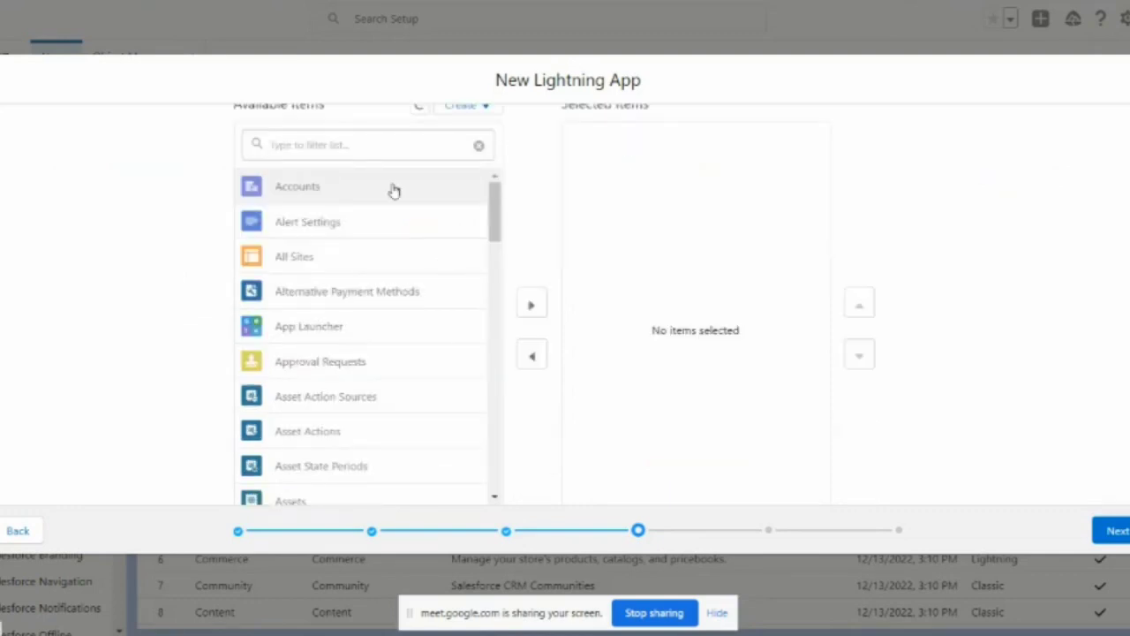
pyautogui.click(529, 305)
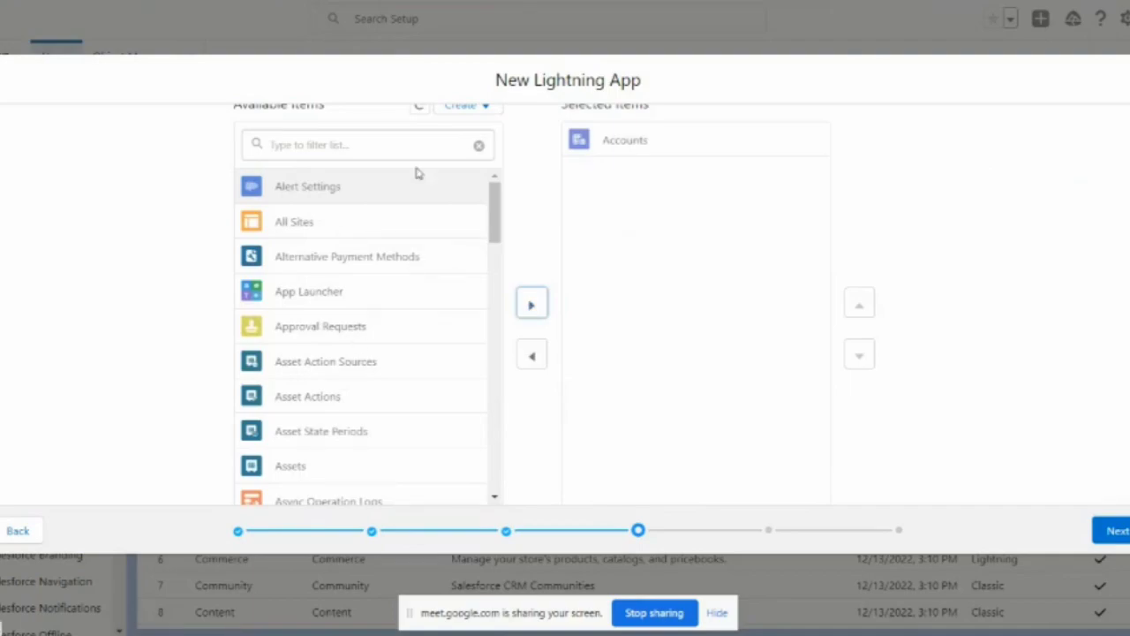
pyautogui.hotkey('alt', 'Tab')
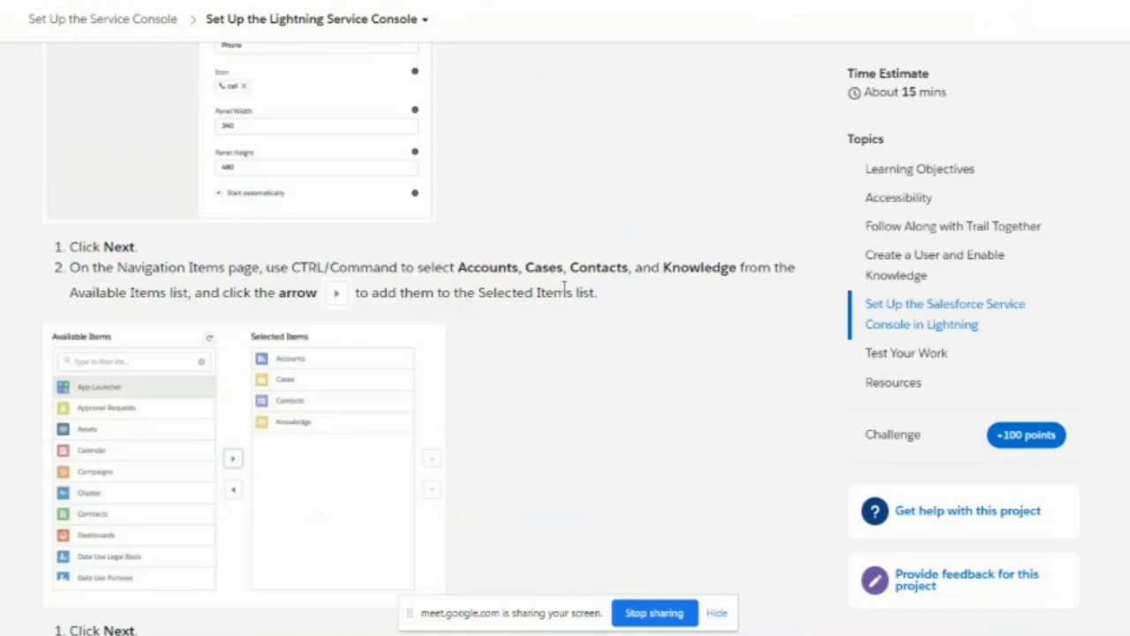
# Step: Filter Available Items to add Cases, then 'contacts' to add Contacts, and clear the filter
pyautogui.hotkey('alt', 'Tab')
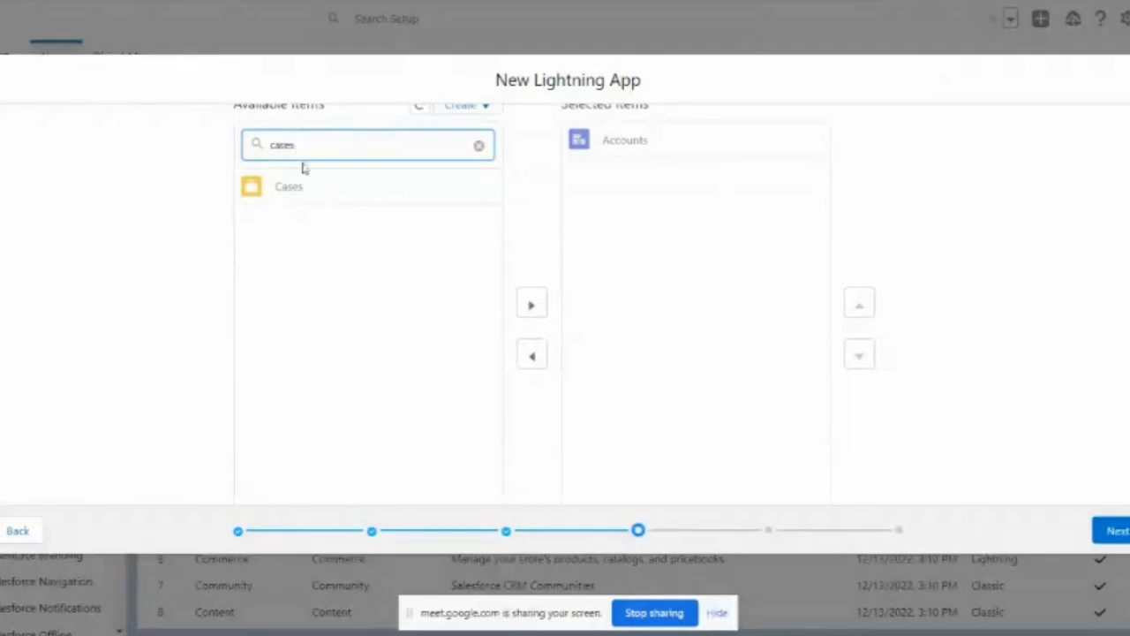
pyautogui.click(342, 196)
pyautogui.click(534, 304)
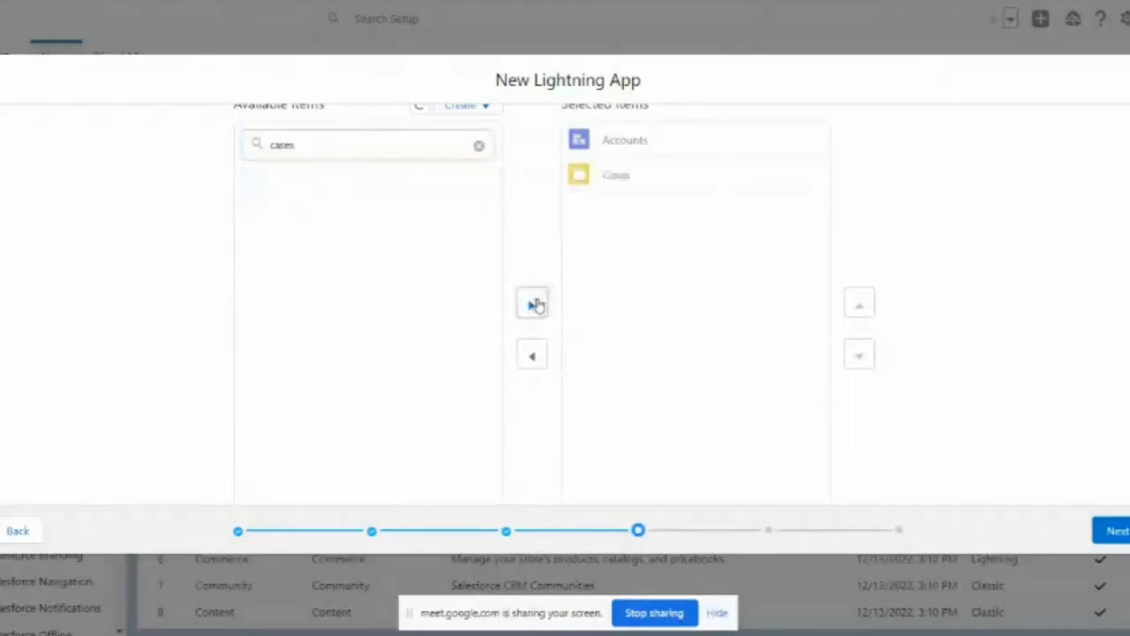
pyautogui.moveTo(351, 141); pyautogui.dragTo(245, 145)
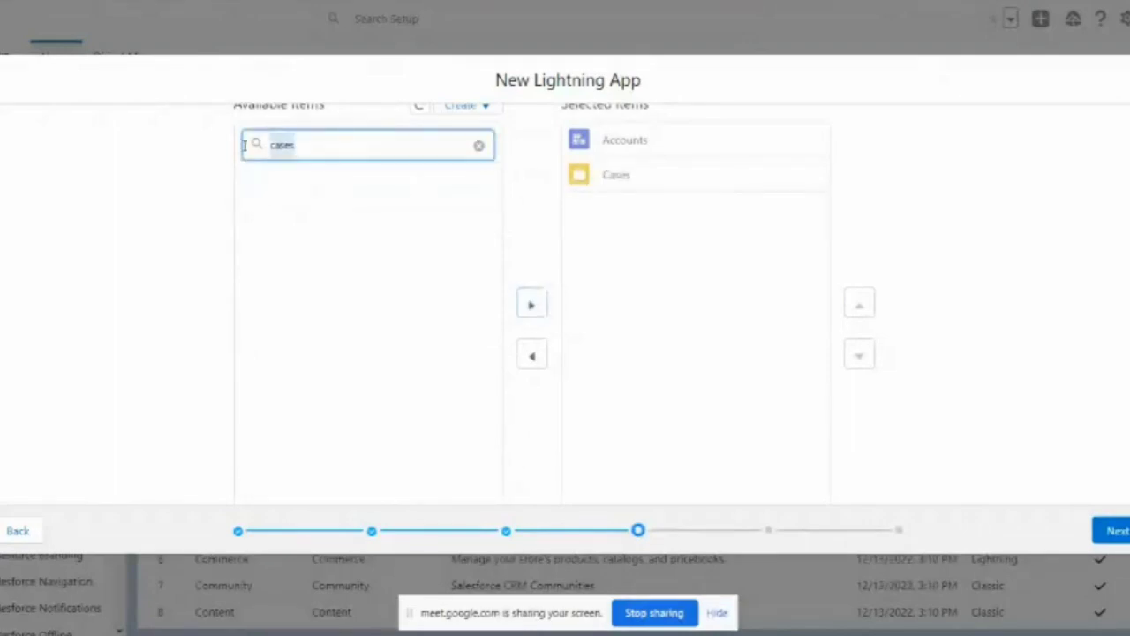
pyautogui.write('contacts')
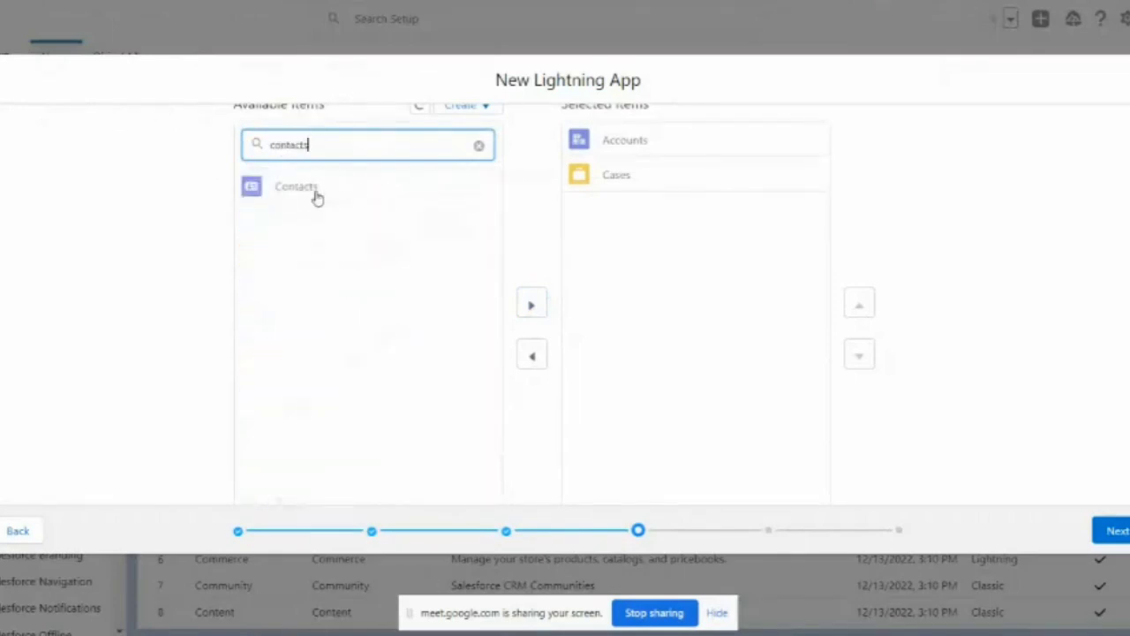
pyautogui.click(315, 196)
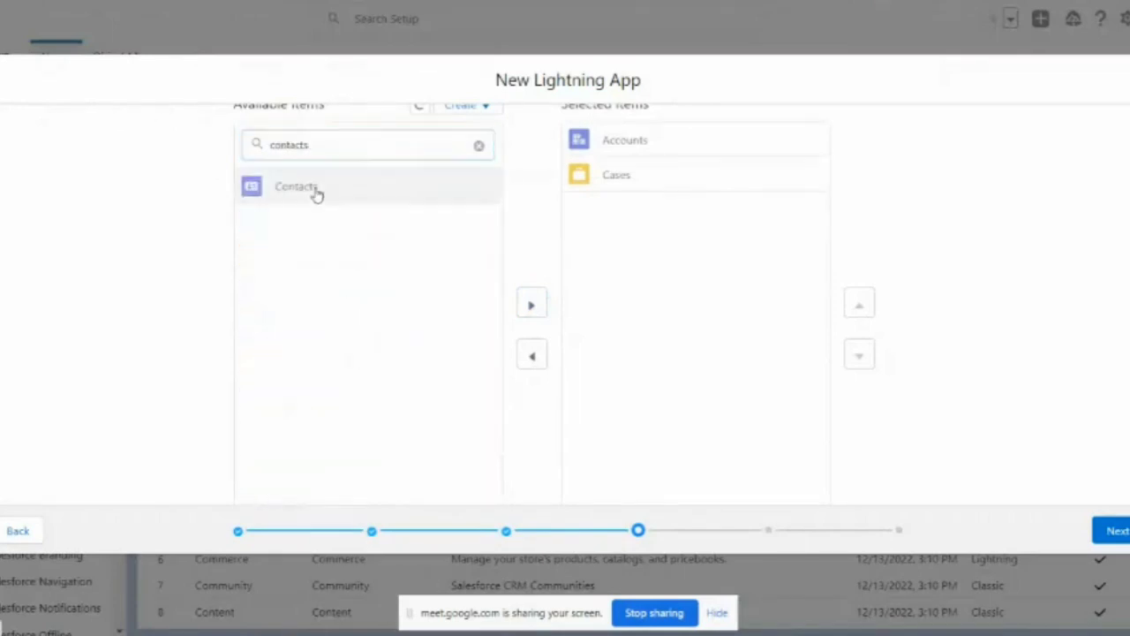
pyautogui.click(531, 306)
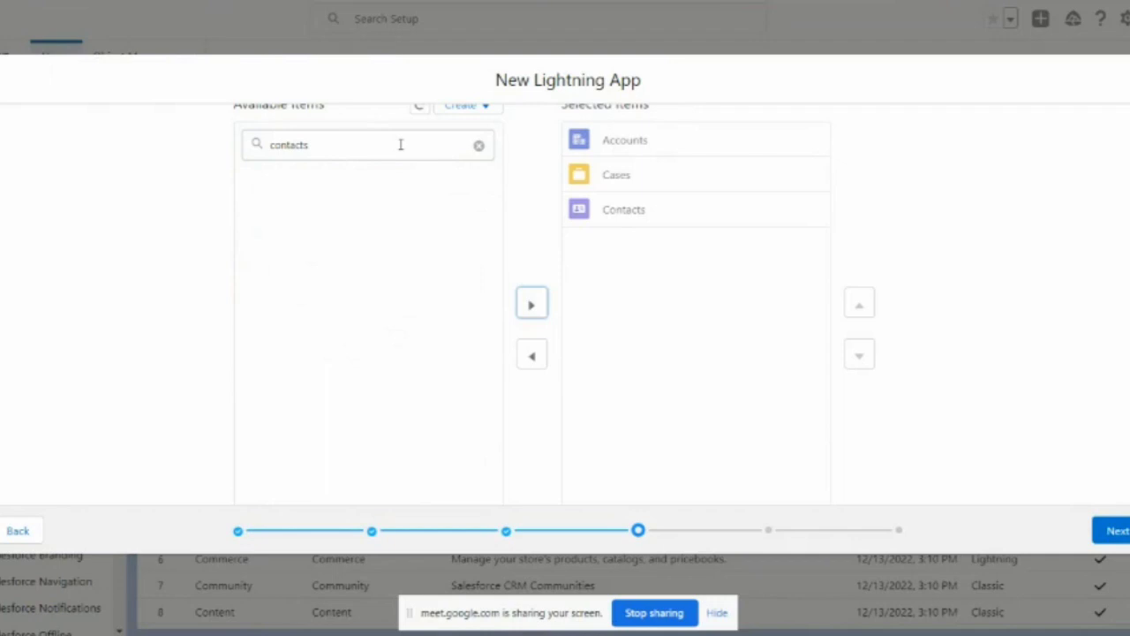
pyautogui.click(479, 145)
pyautogui.hotkey('alt', 'Tab')
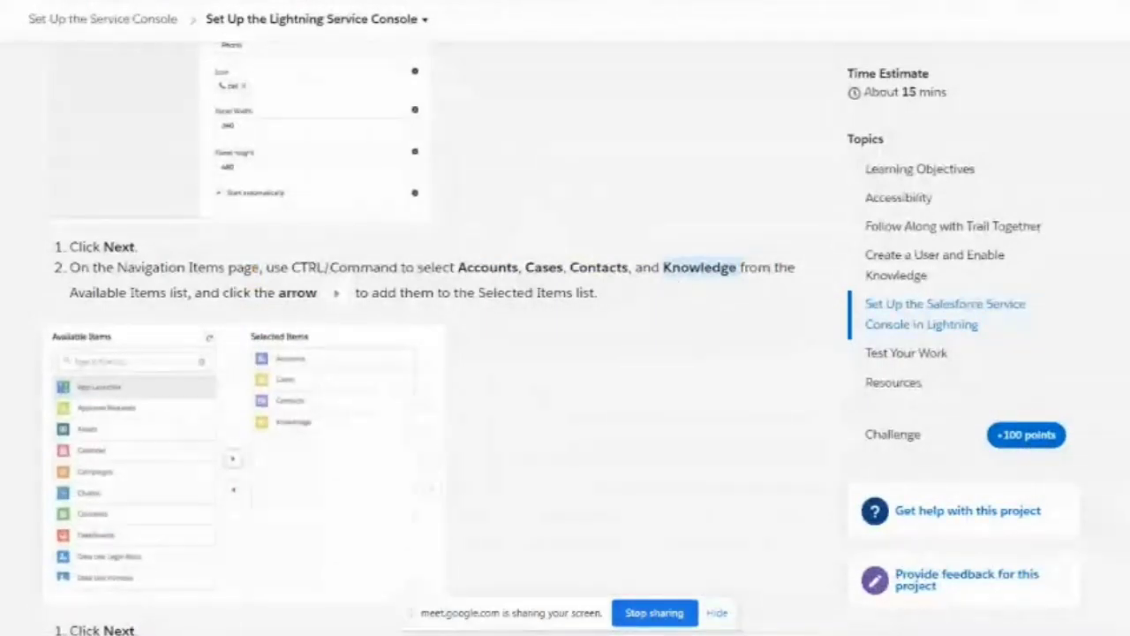
# Step: Scroll up and down through the Available Items list at the Navigation Items step
pyautogui.hotkey('alt', 'Tab')
pyautogui.scroll(-3, 341, 416)
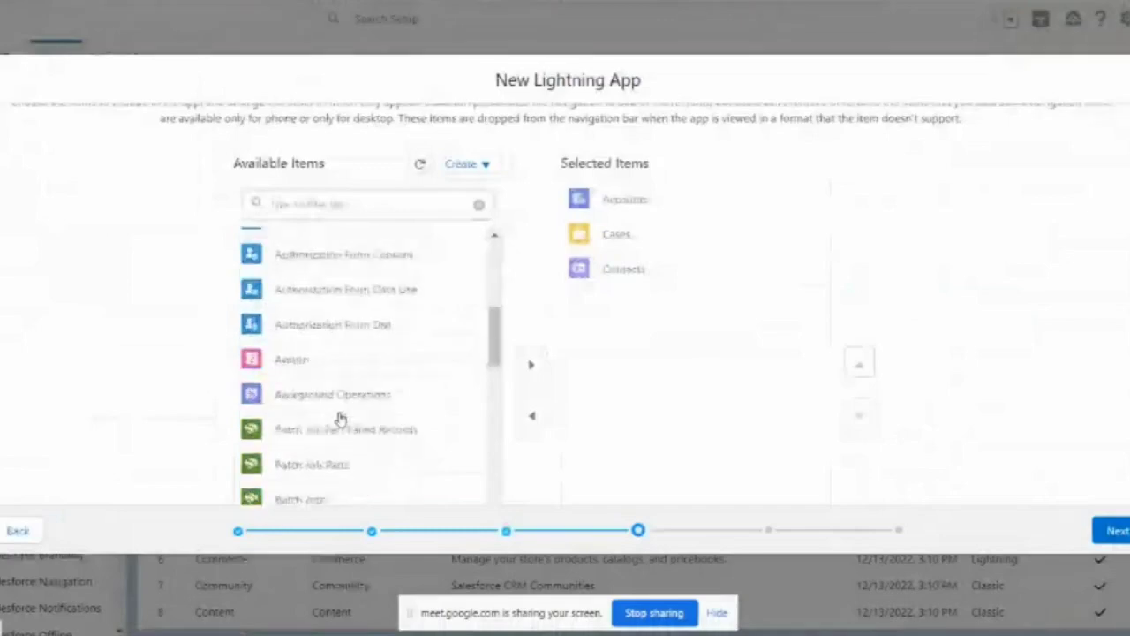
pyautogui.scroll(-15, 341, 417)
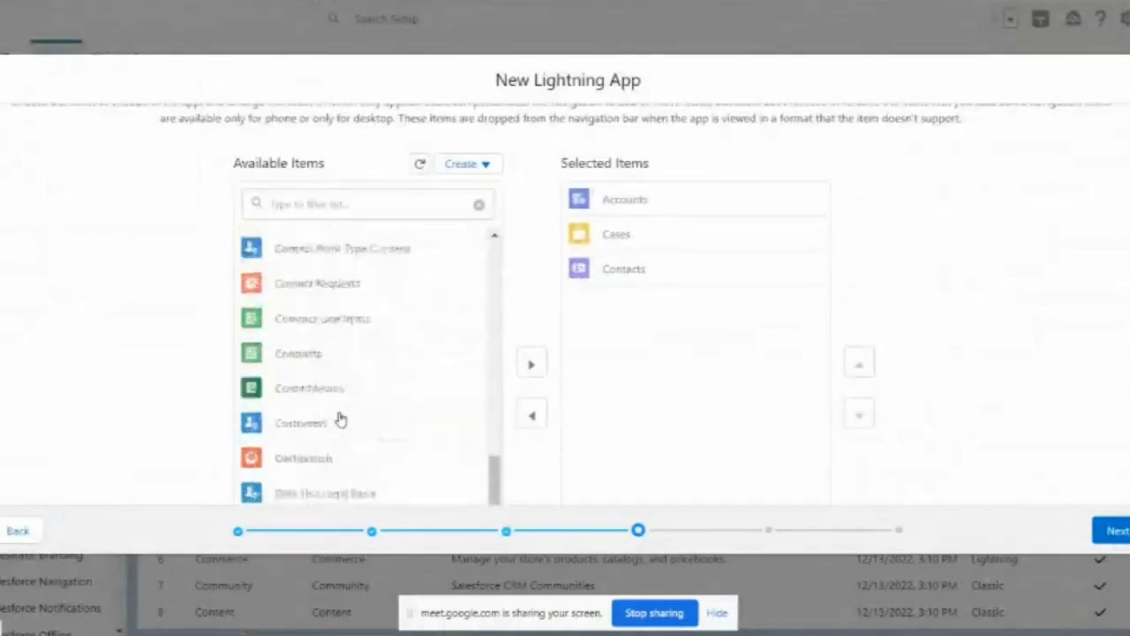
pyautogui.scroll(-10, 341, 419)
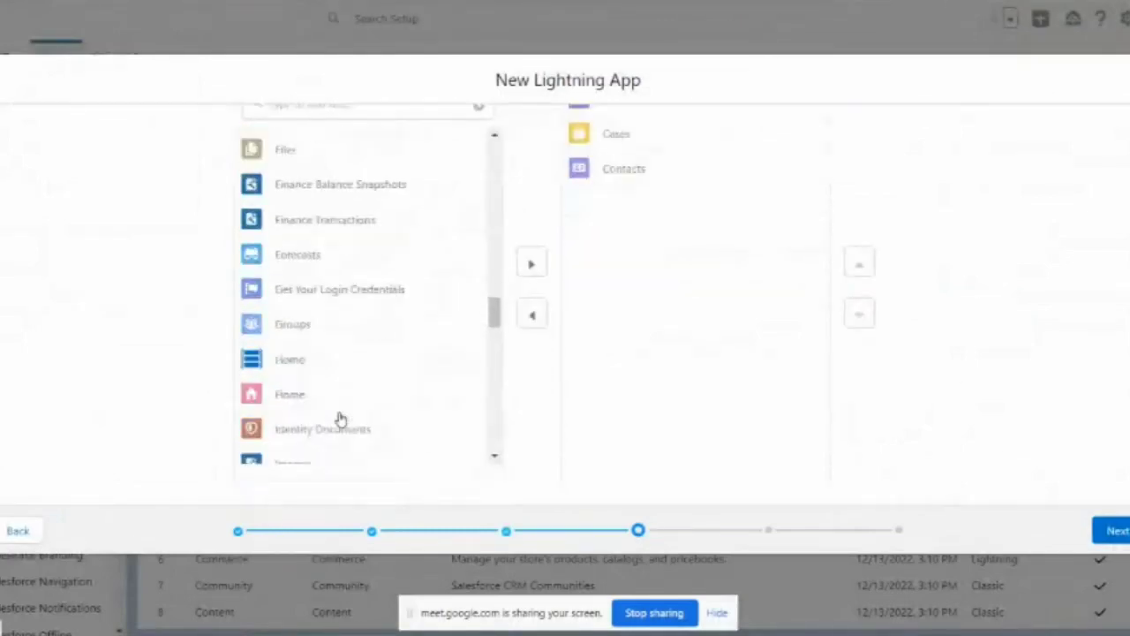
pyautogui.scroll(-12, 341, 419)
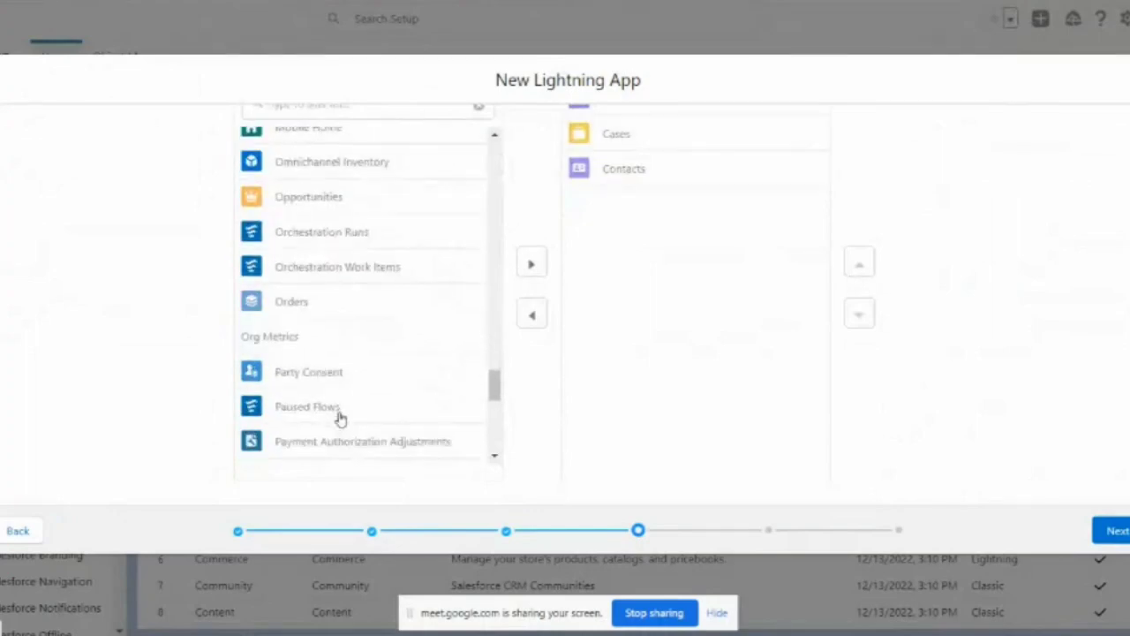
pyautogui.scroll(3, 341, 418)
pyautogui.scroll(3, 348, 156)
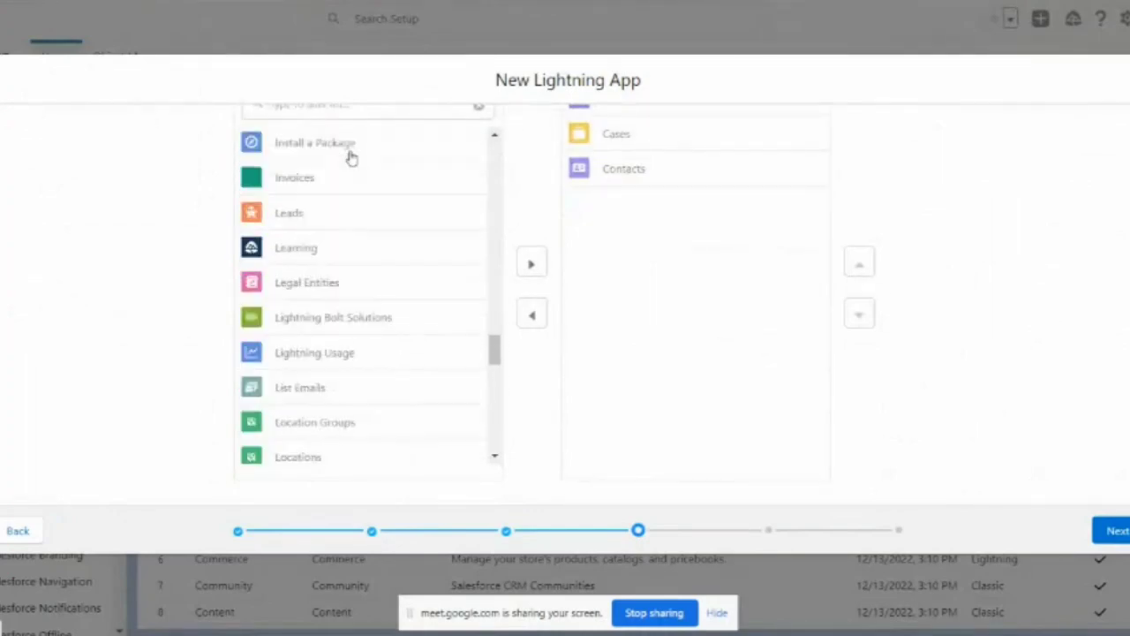
pyautogui.scroll(5, 360, 256)
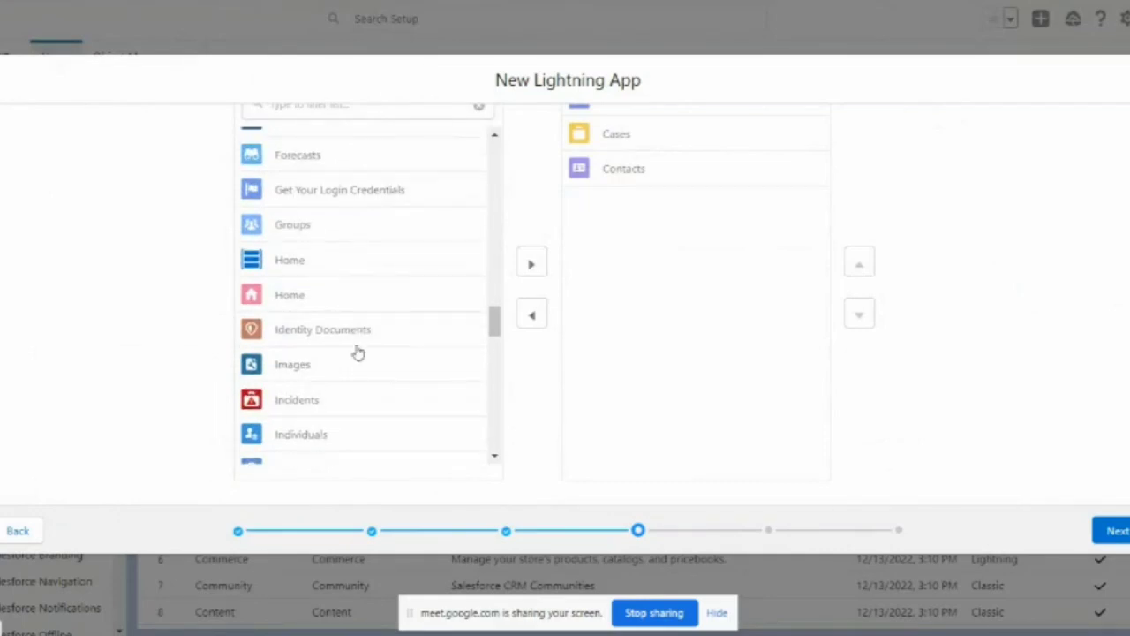
pyautogui.scroll(-1, 358, 352)
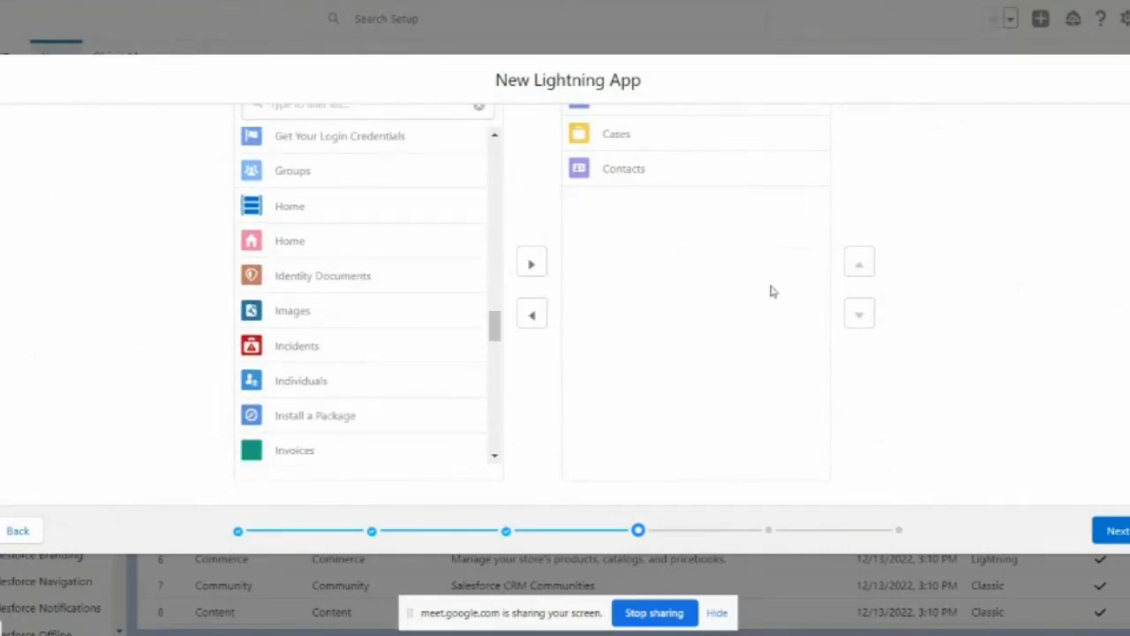
pyautogui.scroll(3, 697, 265)
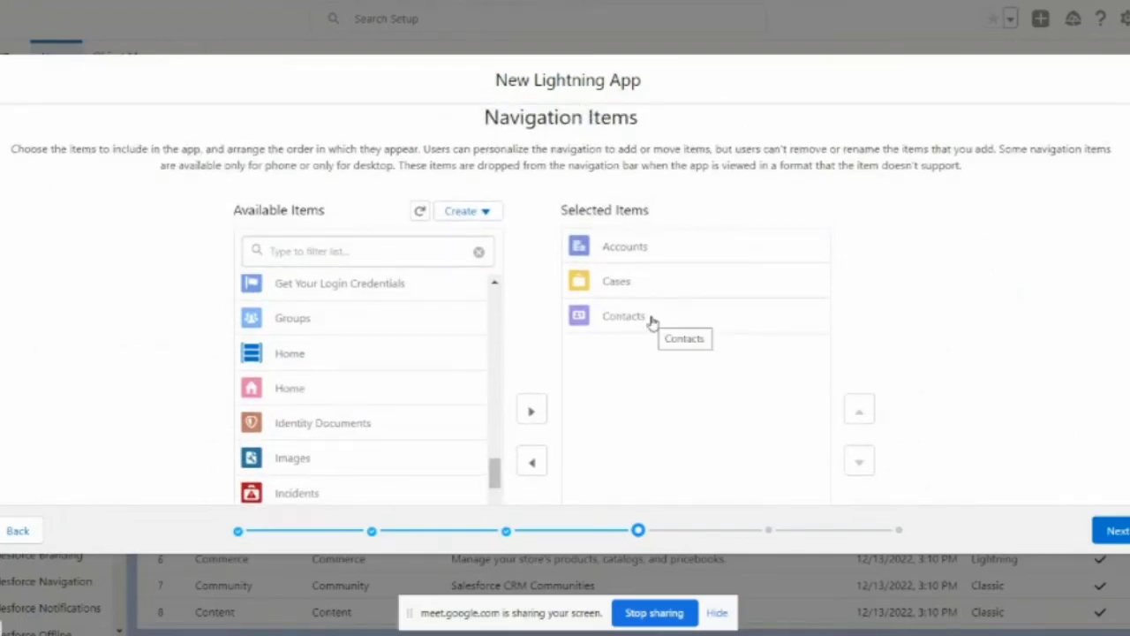
pyautogui.scroll(-3, 378, 402)
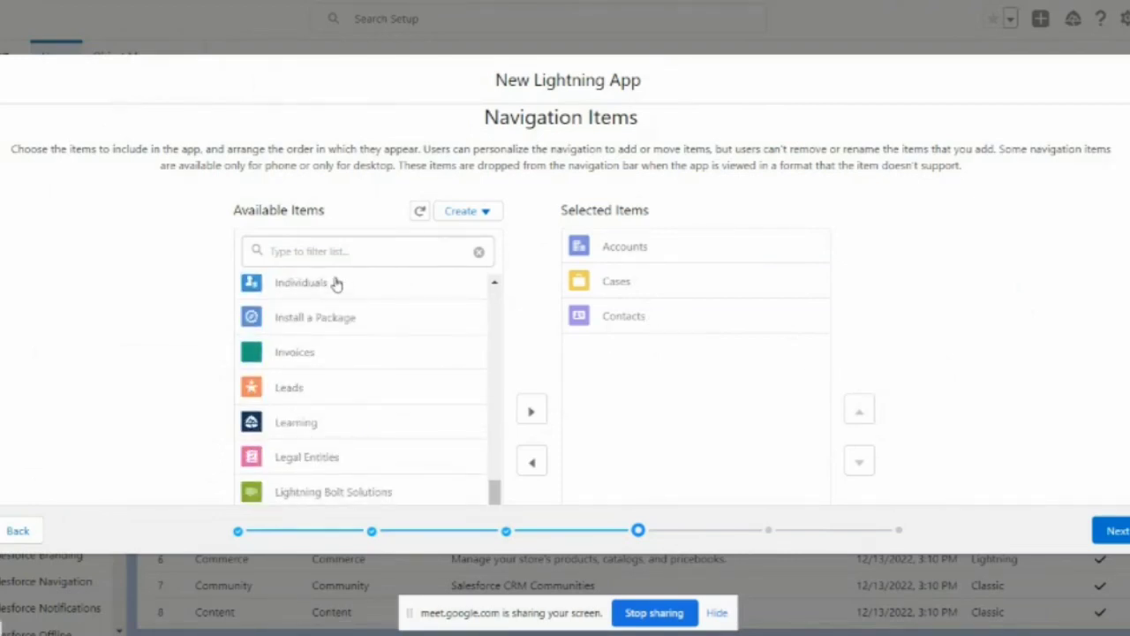
pyautogui.click(633, 280)
pyautogui.scroll(-2, 642, 285)
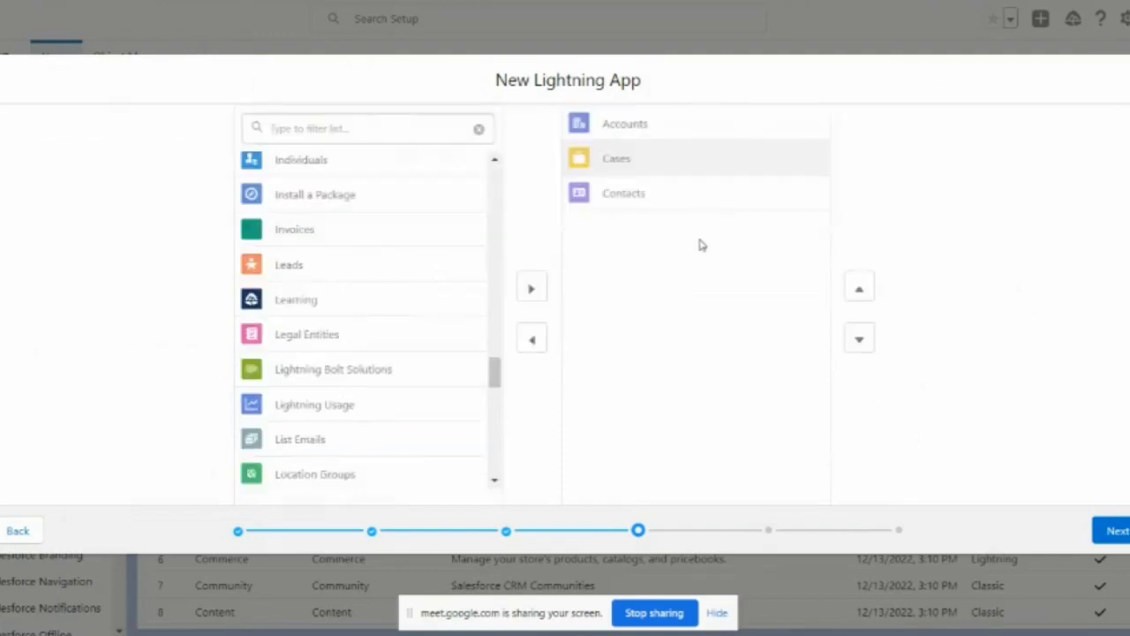
pyautogui.click(531, 341)
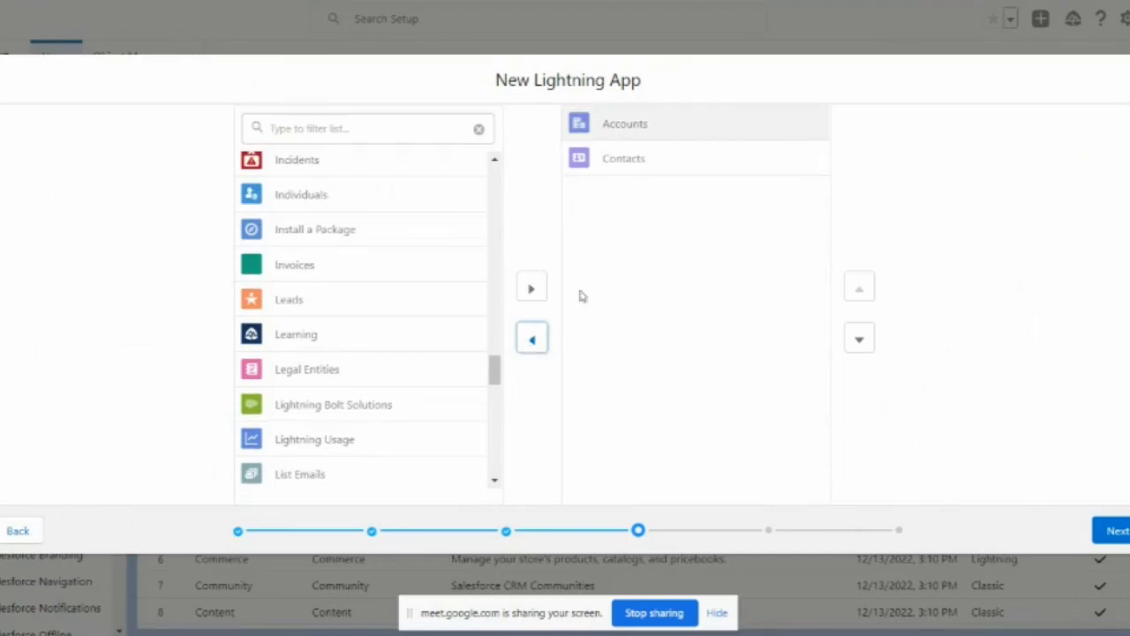
pyautogui.click(379, 121)
pyautogui.write('cases')
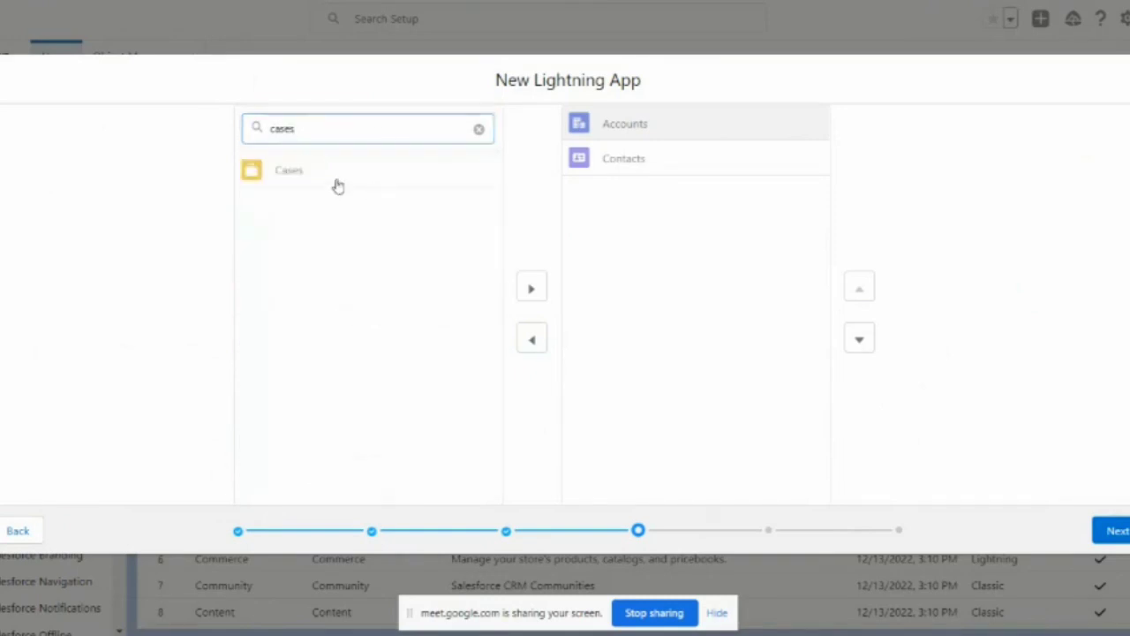
pyautogui.click(338, 185)
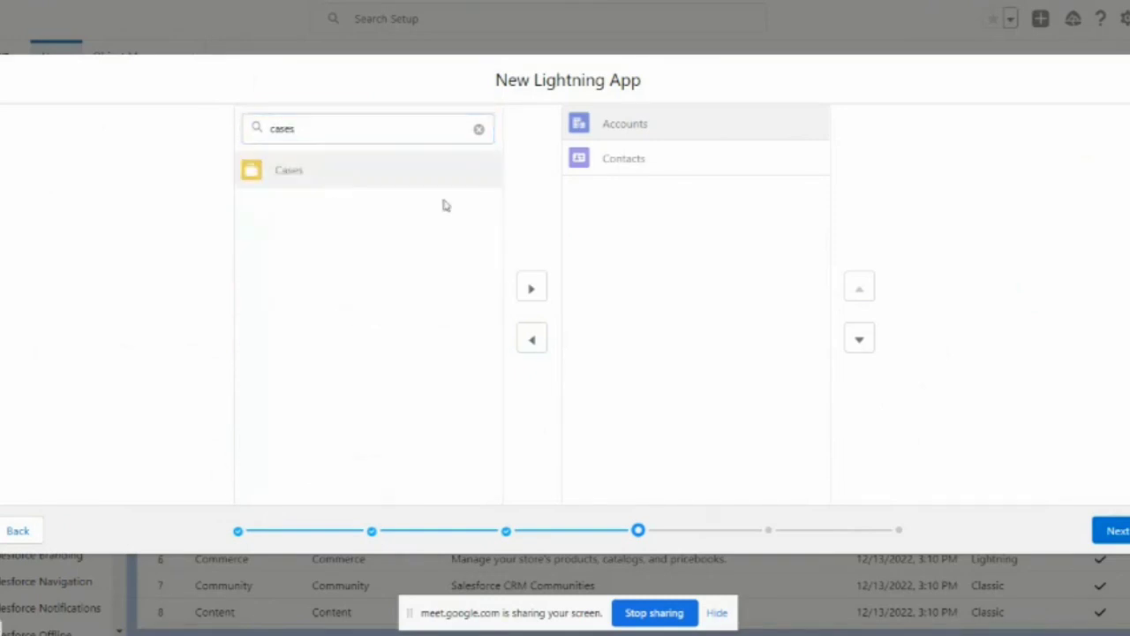
pyautogui.click(531, 288)
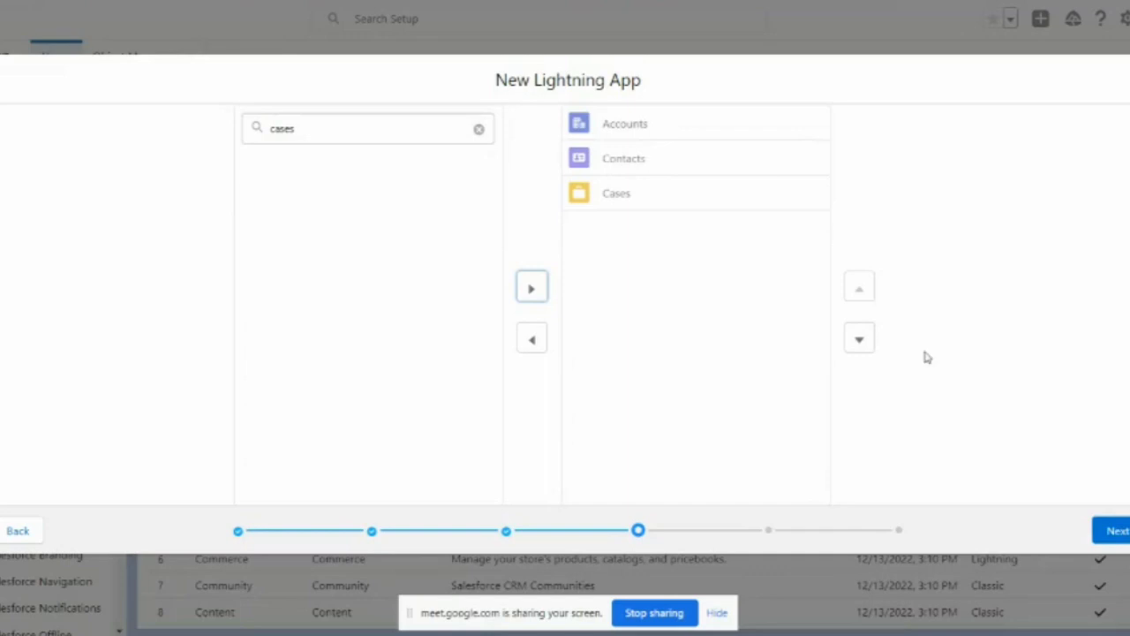
pyautogui.click(662, 194)
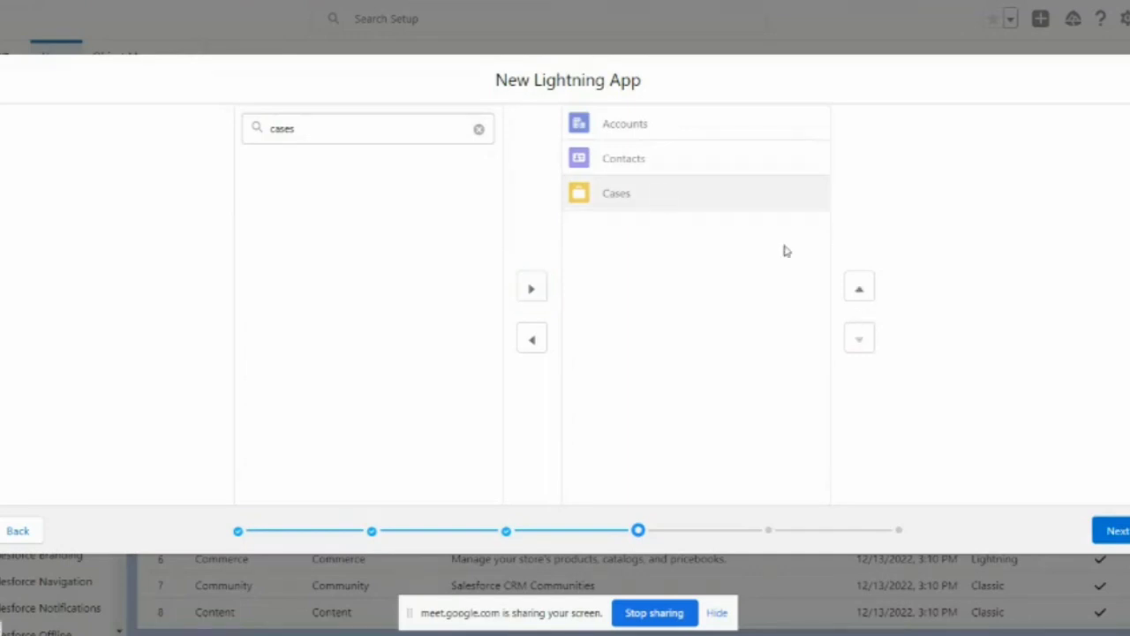
pyautogui.click(861, 292)
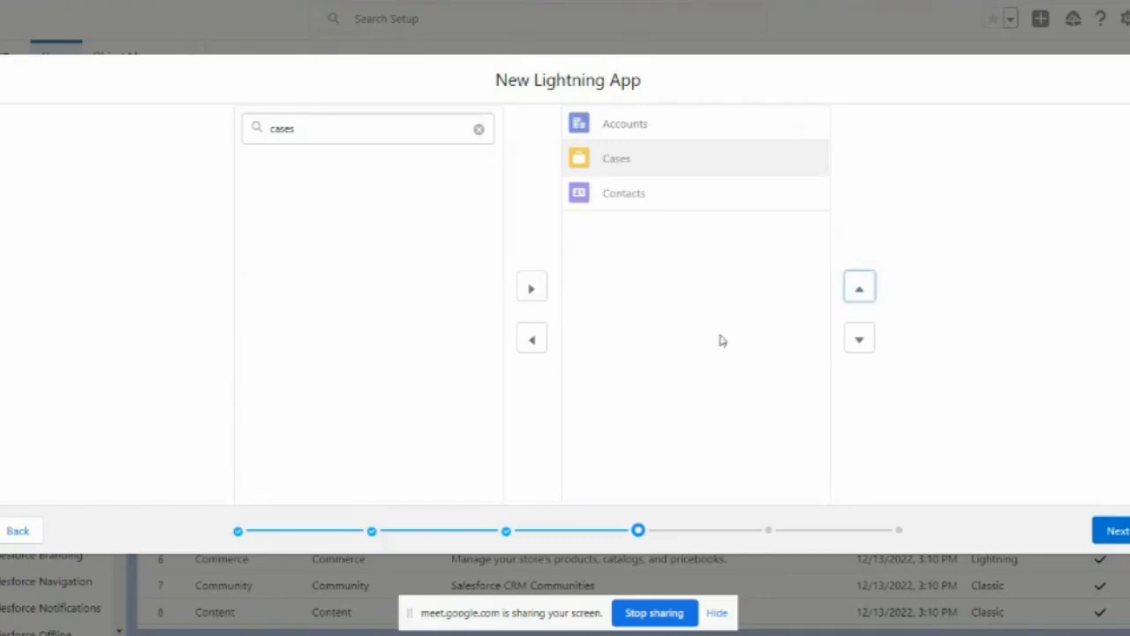
pyautogui.click(1118, 533)
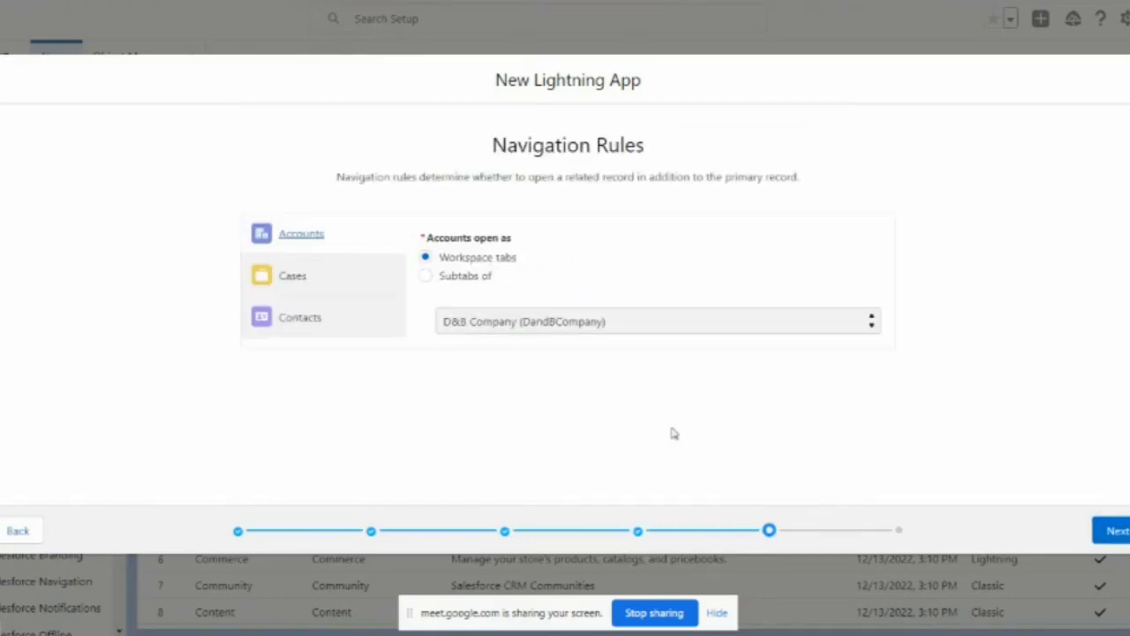
pyautogui.hotkey('alt', 'Tab')
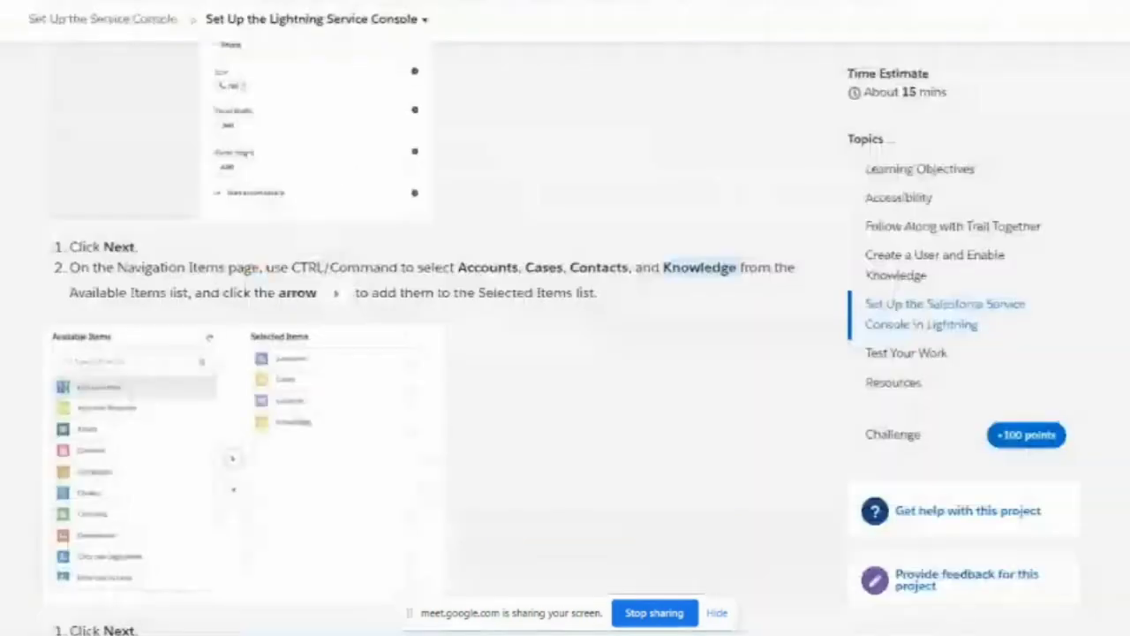
pyautogui.scroll(-1, 298, 369)
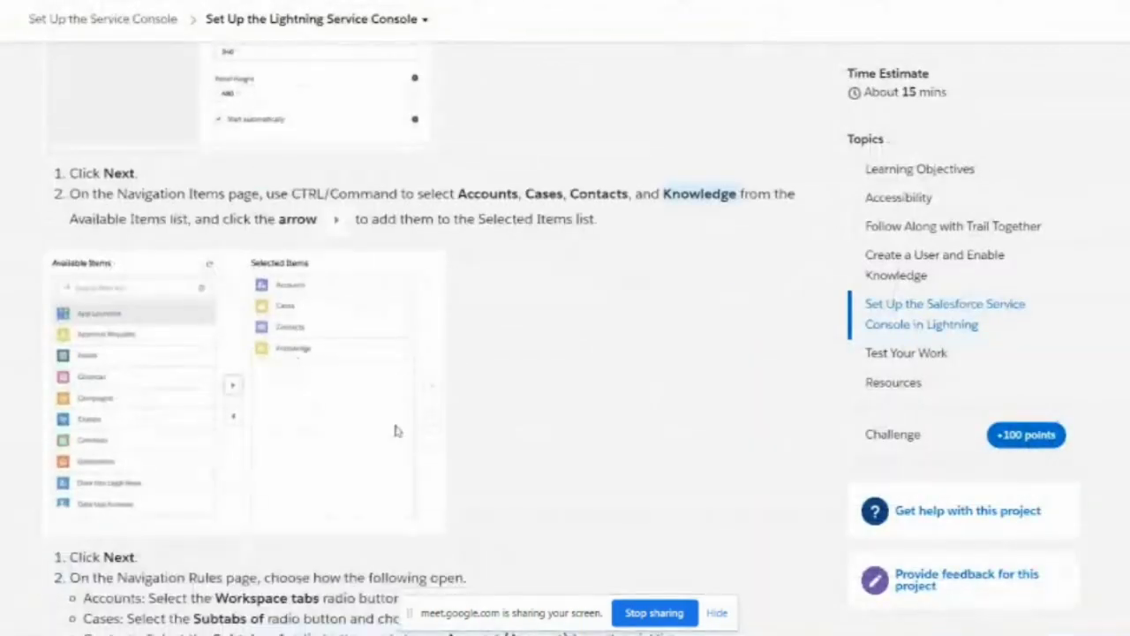
pyautogui.scroll(-2, 395, 431)
pyautogui.scroll(-1, 294, 419)
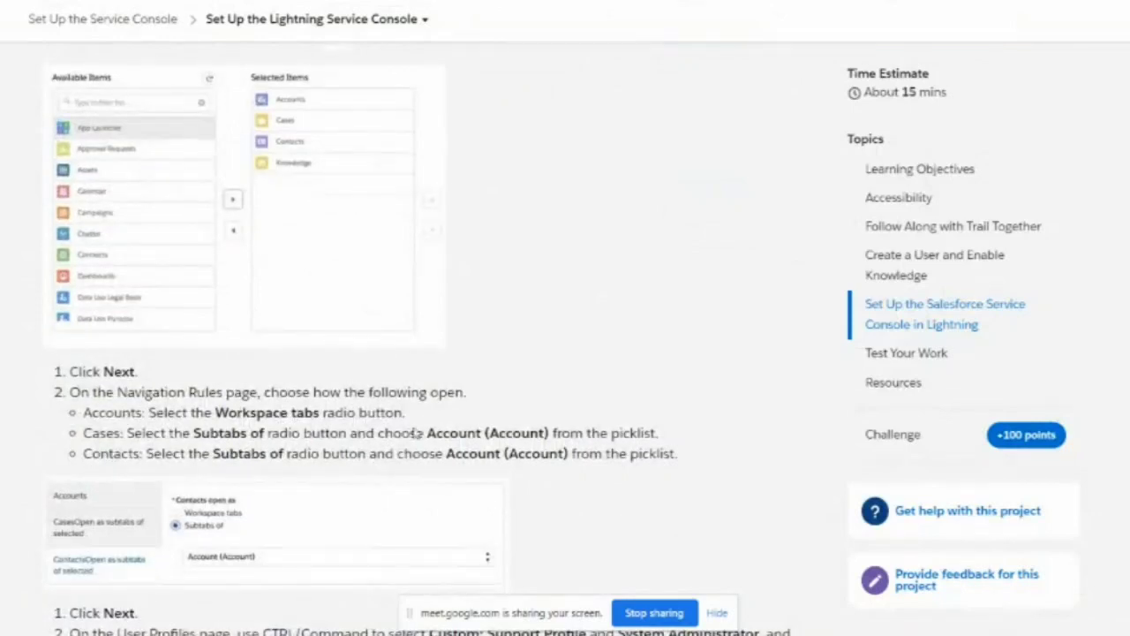
pyautogui.scroll(-1, 322, 409)
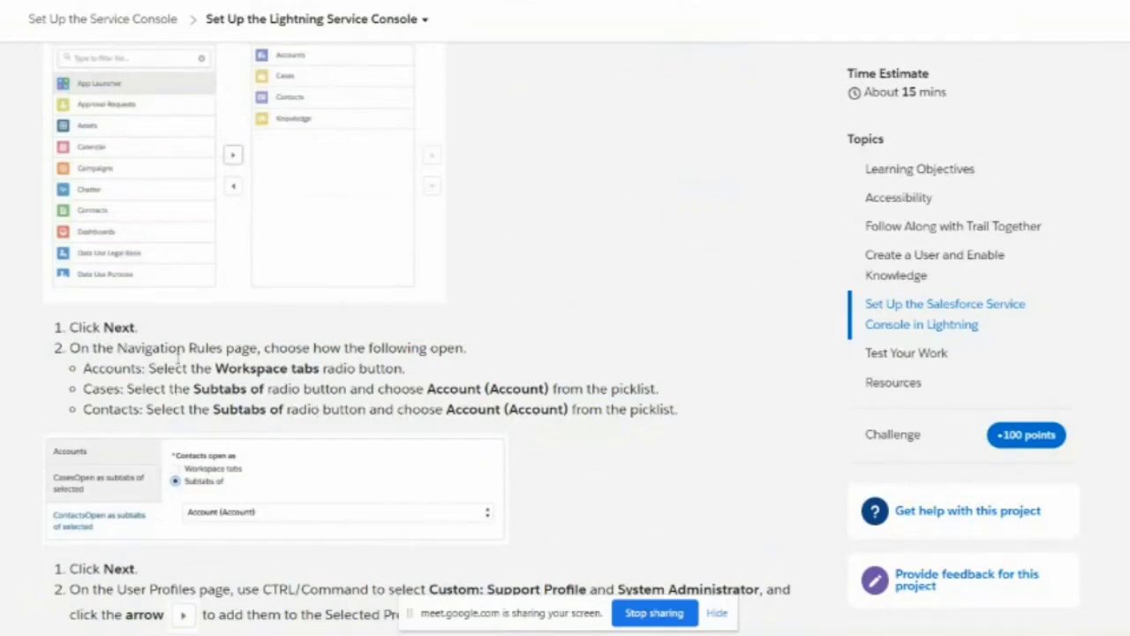
pyautogui.moveTo(73, 348); pyautogui.dragTo(458, 348)
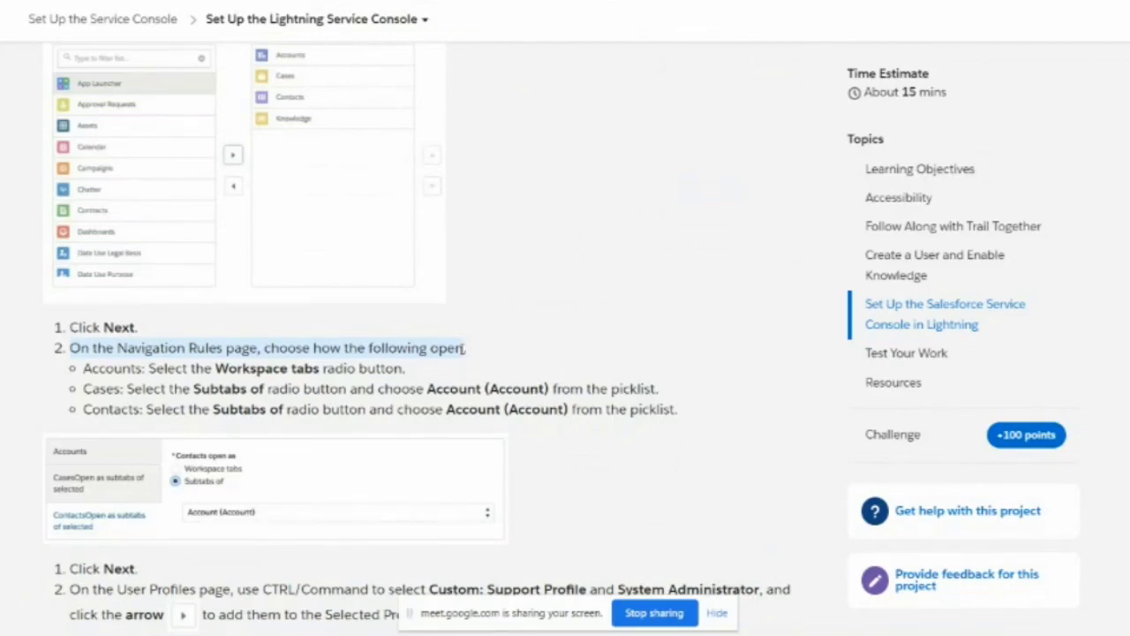
pyautogui.moveTo(464, 348); pyautogui.dragTo(476, 351)
pyautogui.hotkey('alt', 'Tab')
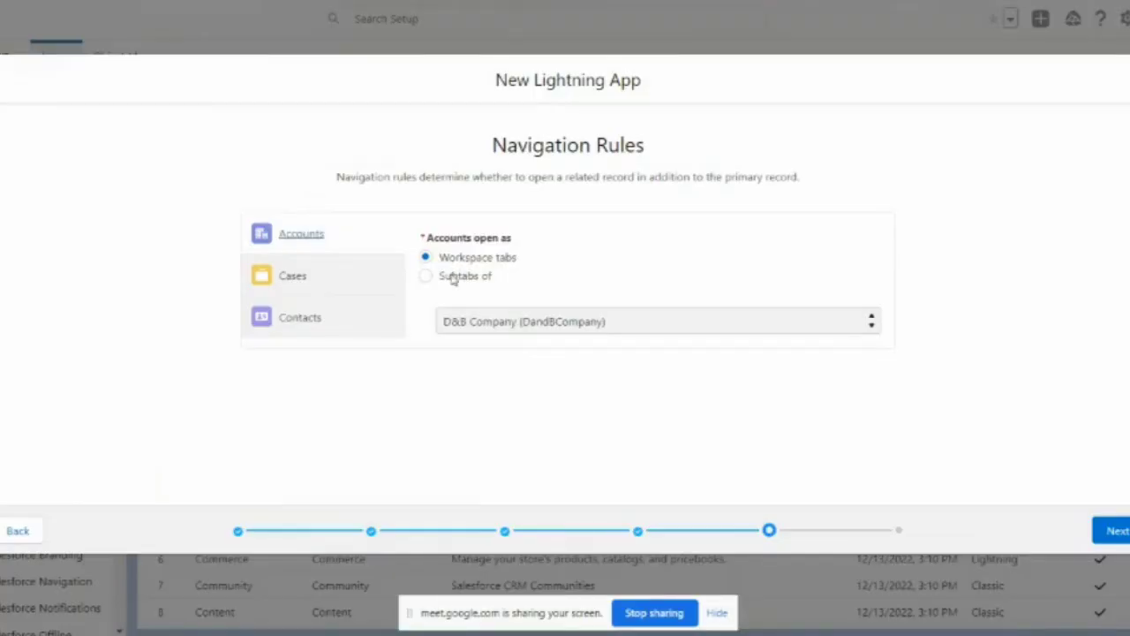
# Step: Set the Cases navigation rule to open as a subtab of Account
pyautogui.click(356, 288)
pyautogui.hotkey('alt', 'Tab')
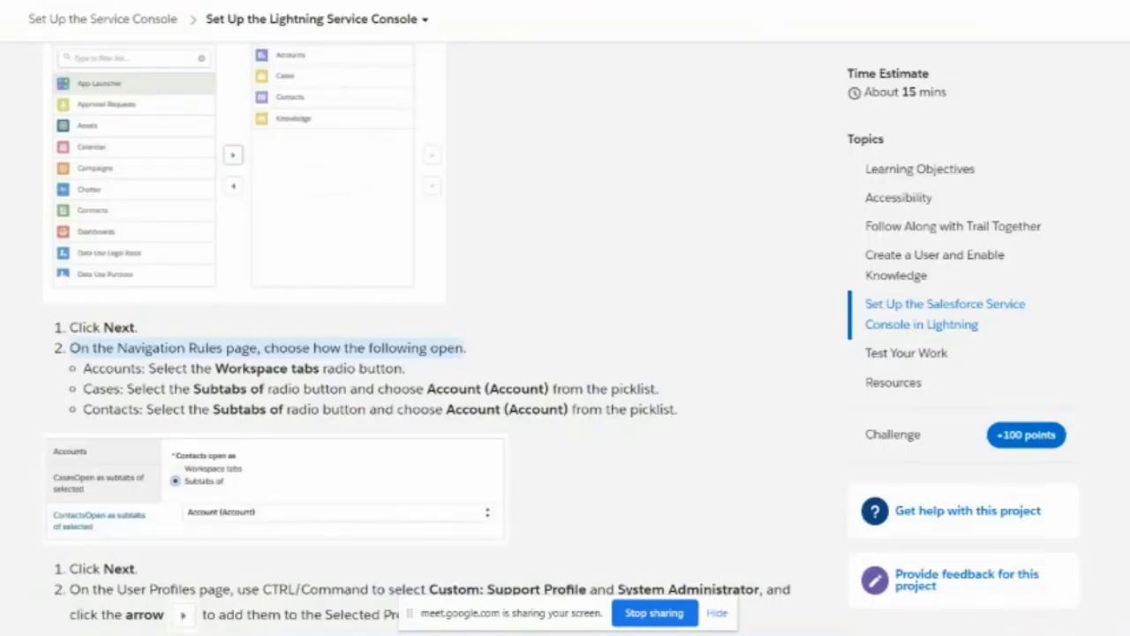
pyautogui.hotkey('alt', 'Tab')
pyautogui.click(473, 277)
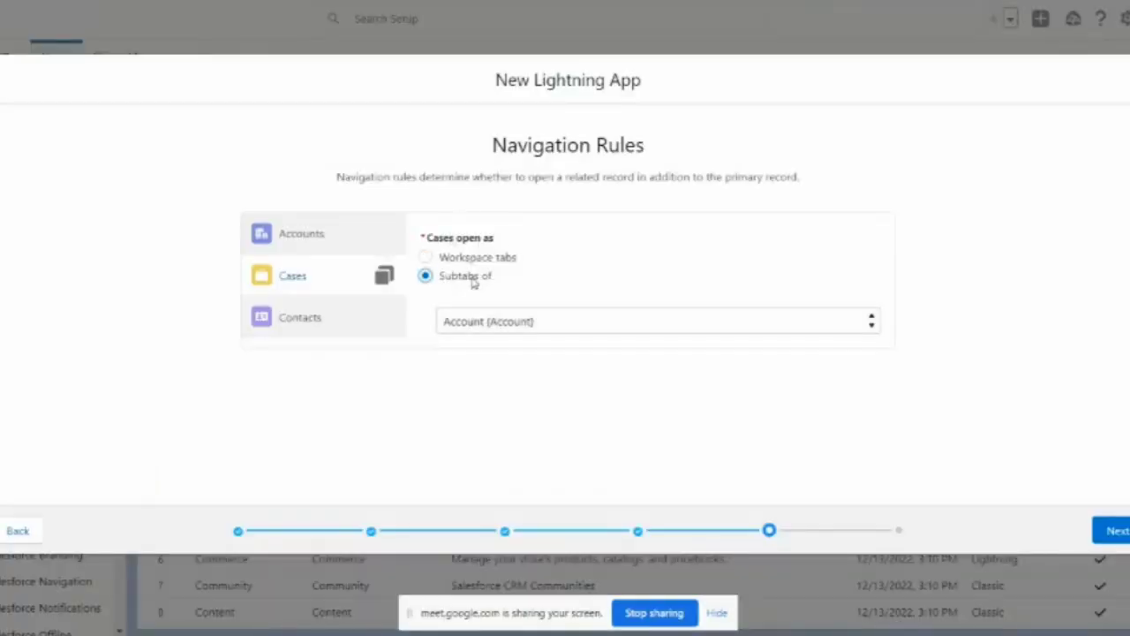
pyautogui.hotkey('alt', 'Tab')
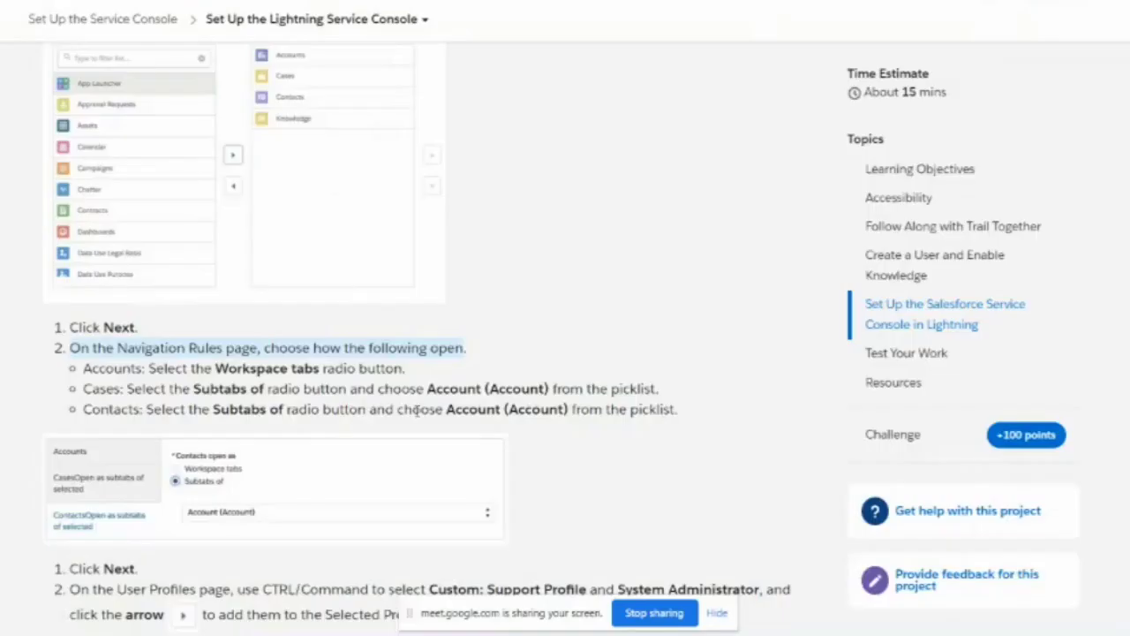
pyautogui.hotkey('alt', 'Tab')
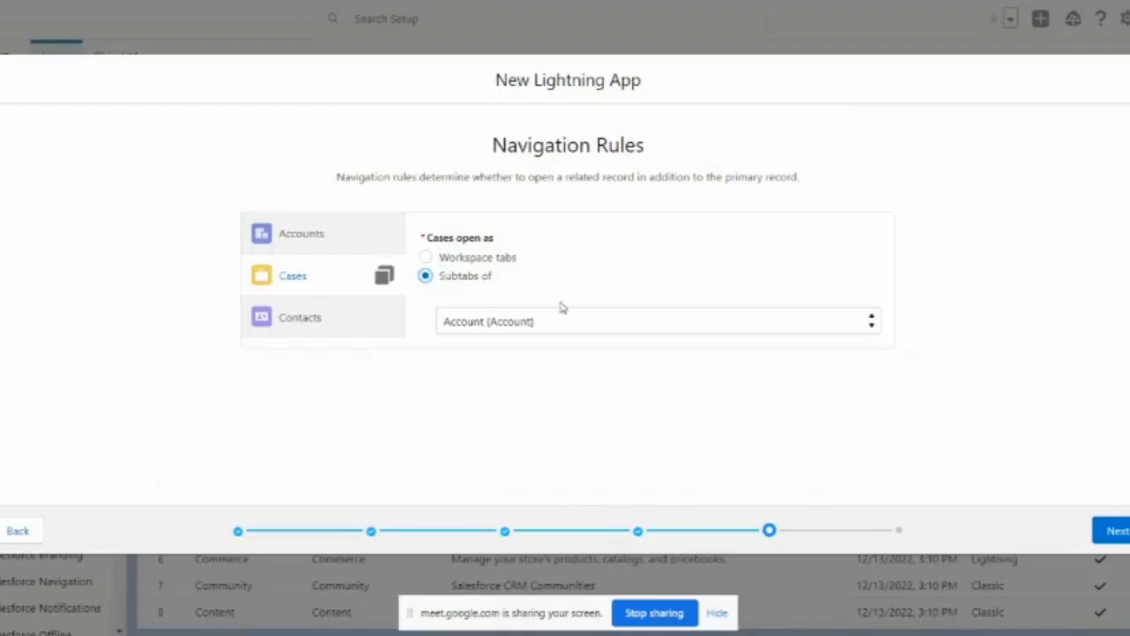
# Step: Set Contacts to open as a subtab of Account, recheck Cases, and advance to User Profiles
pyautogui.click(325, 323)
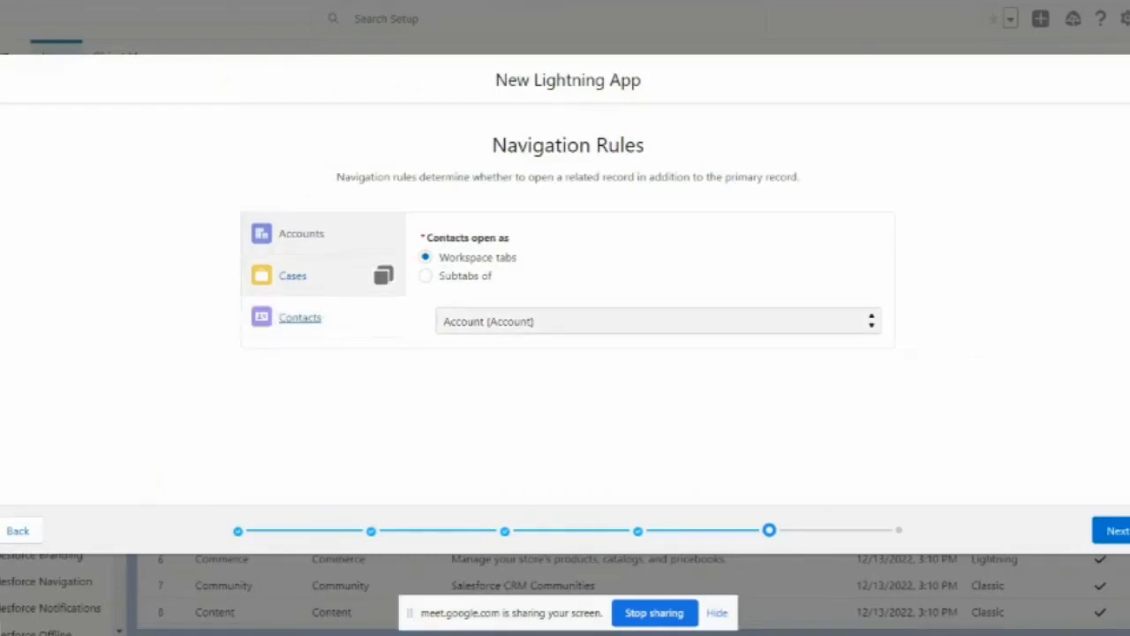
pyautogui.hotkey('alt', 'Tab')
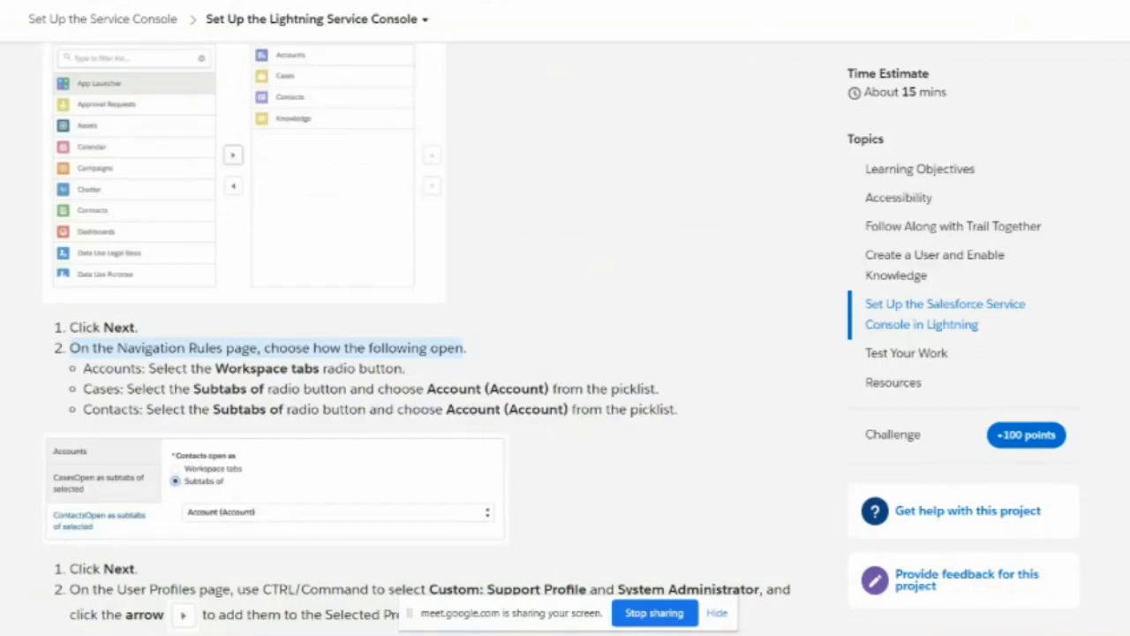
pyautogui.hotkey('alt', 'Tab')
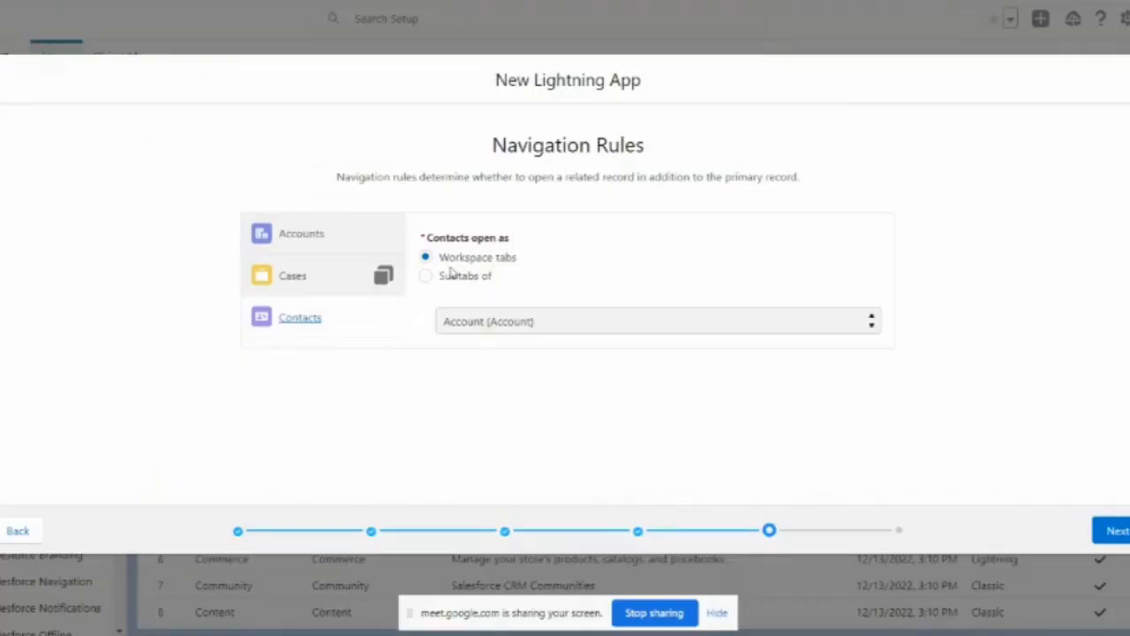
pyautogui.click(454, 275)
pyautogui.click(348, 277)
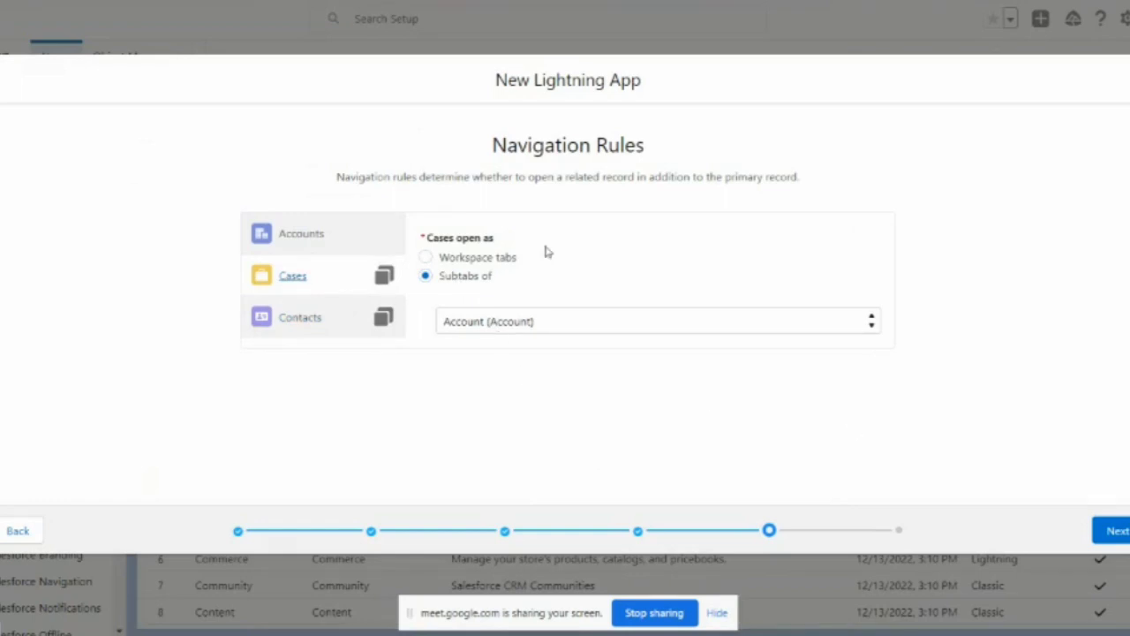
pyautogui.click(1114, 530)
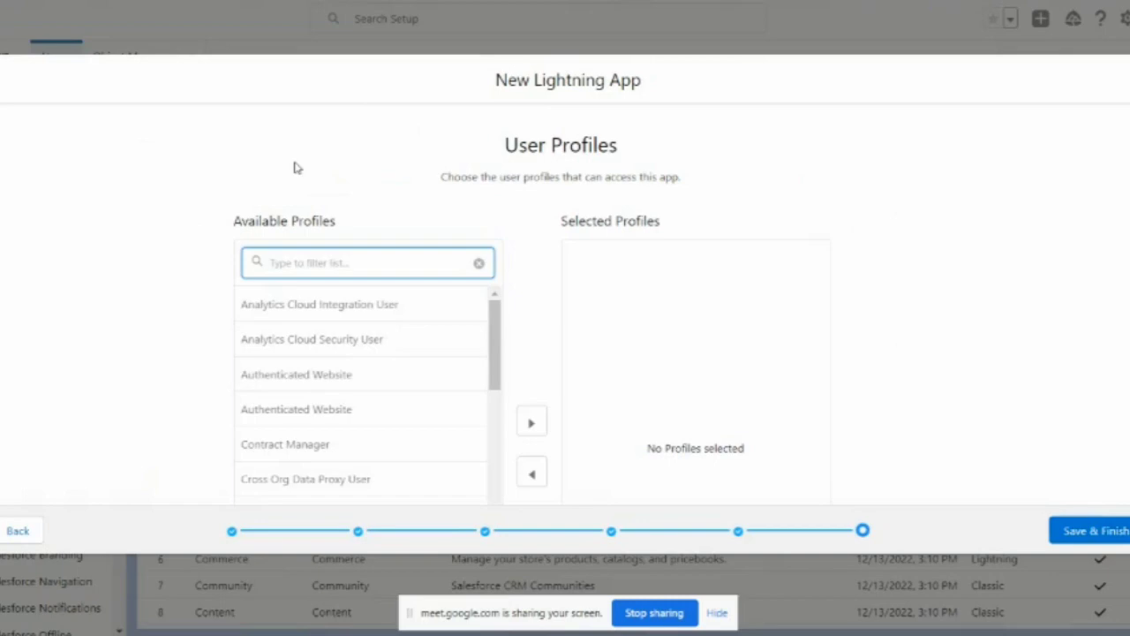
# Step: Assign Custom: Support Profile and System Administrator to the app and Save & Finish
pyautogui.hotkey('alt', 'Tab')
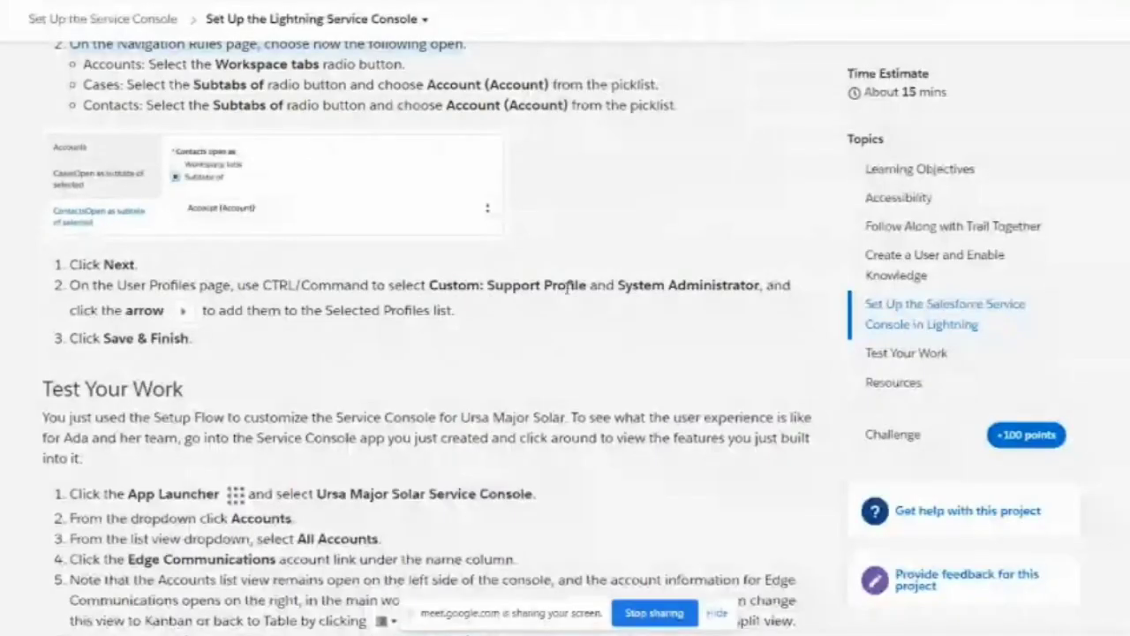
pyautogui.hotkey('alt', 'Tab')
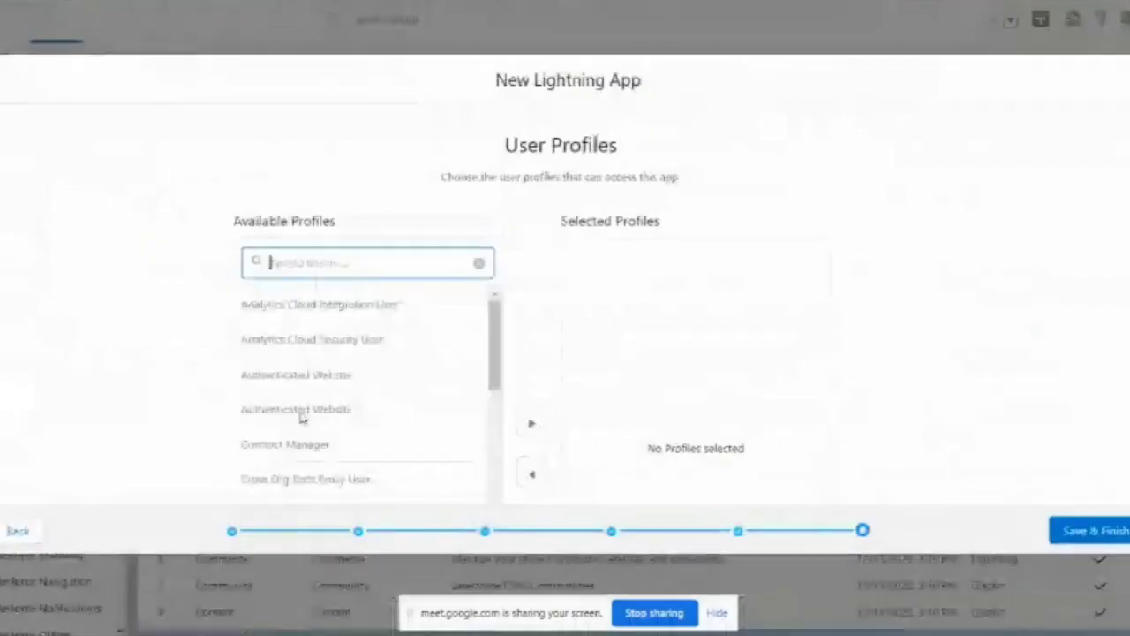
pyautogui.scroll(-3, 381, 418)
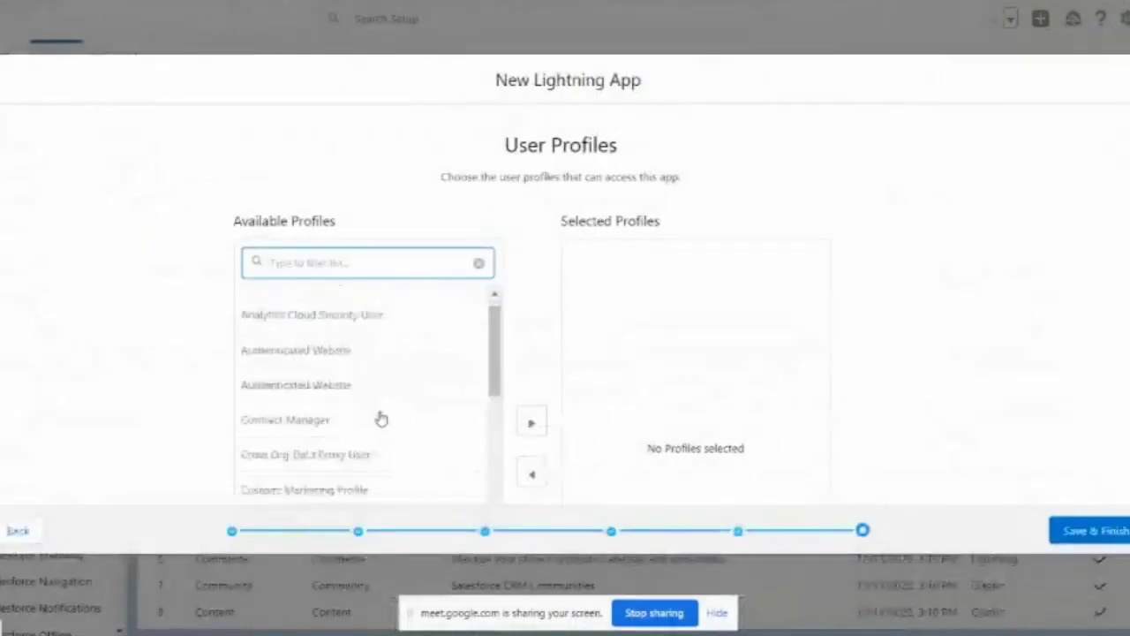
pyautogui.scroll(-3, 379, 418)
pyautogui.scroll(1, 379, 419)
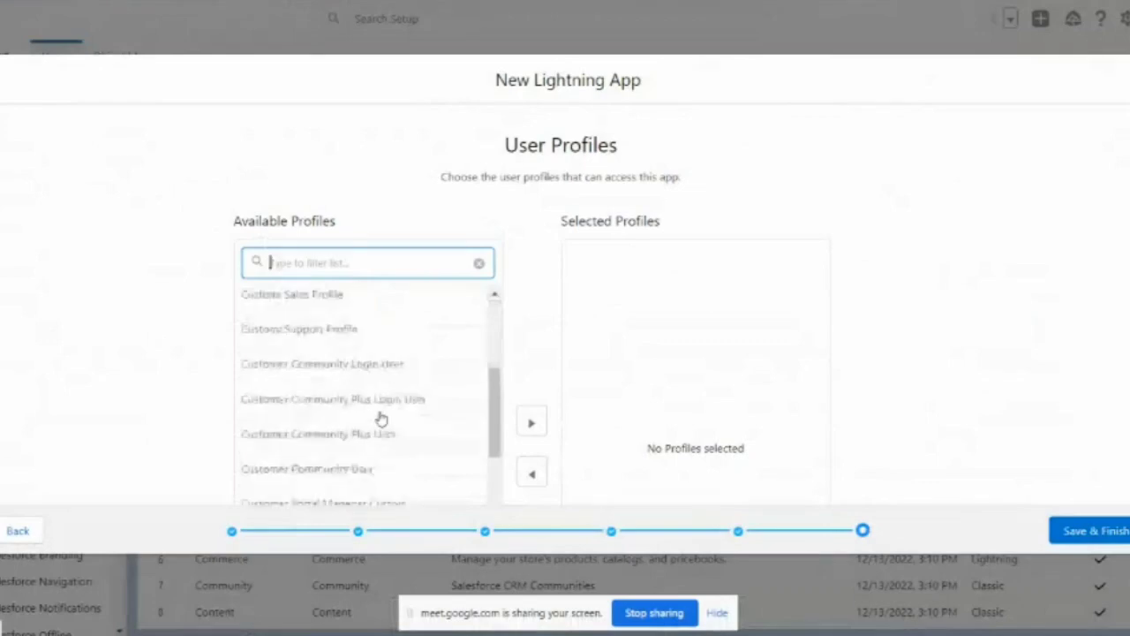
pyautogui.scroll(-2, 375, 328)
pyautogui.scroll(-5, 384, 367)
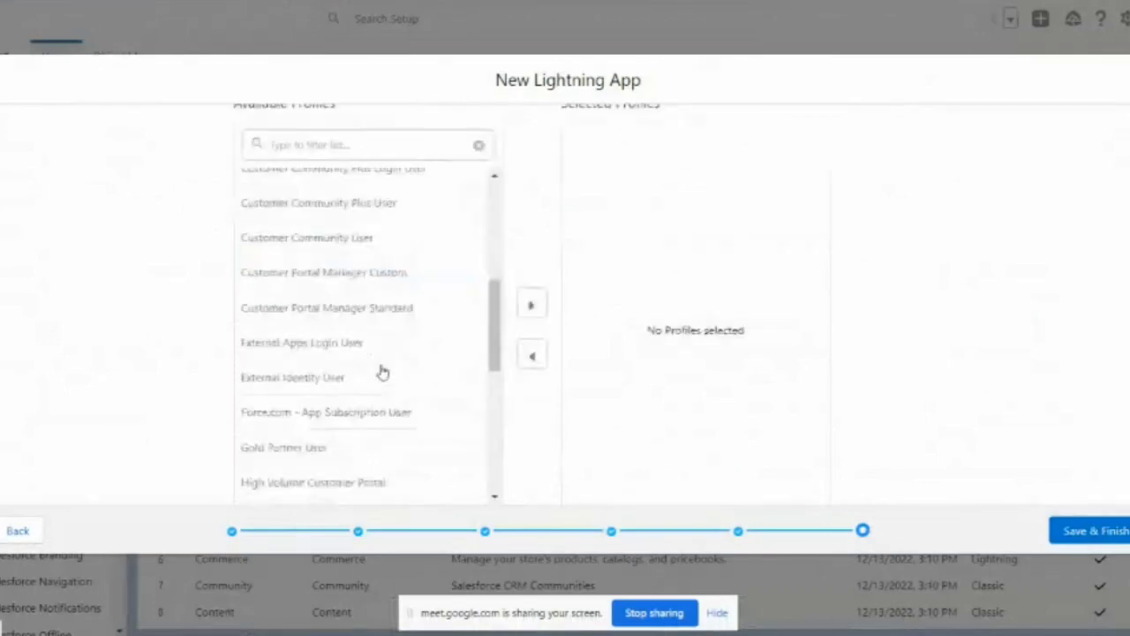
pyautogui.scroll(-5, 381, 371)
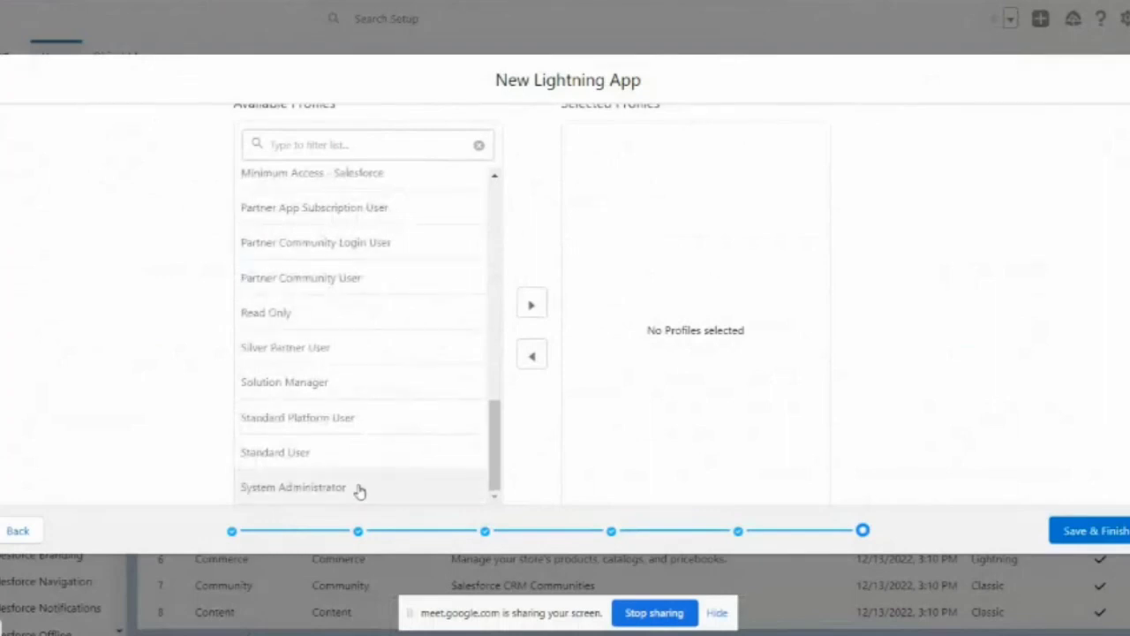
pyautogui.click(530, 305)
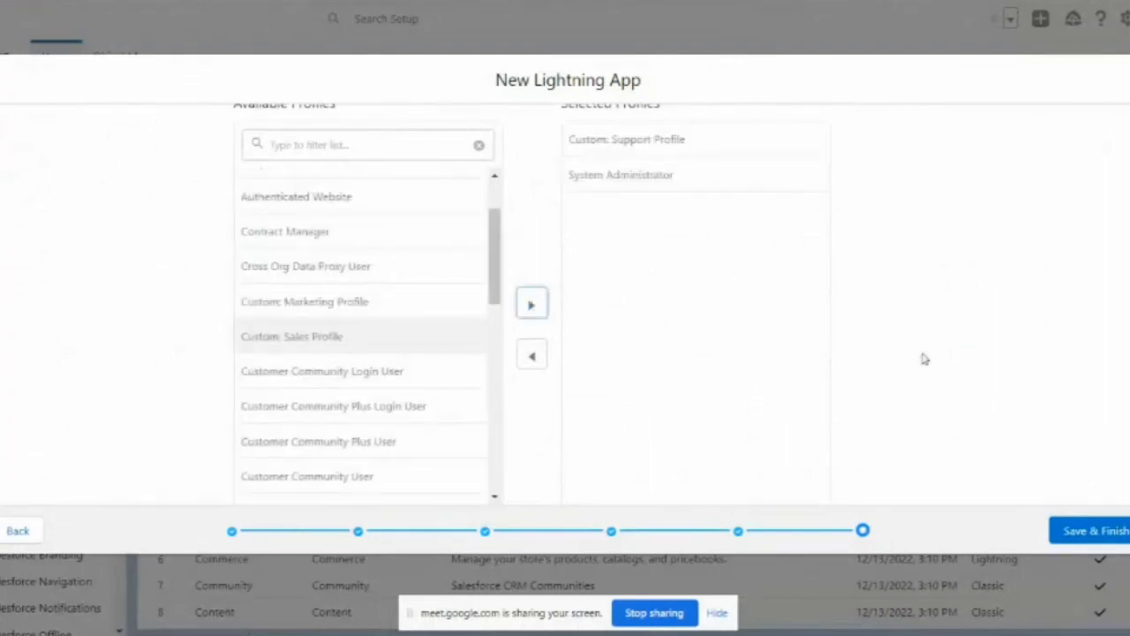
pyautogui.click(1090, 533)
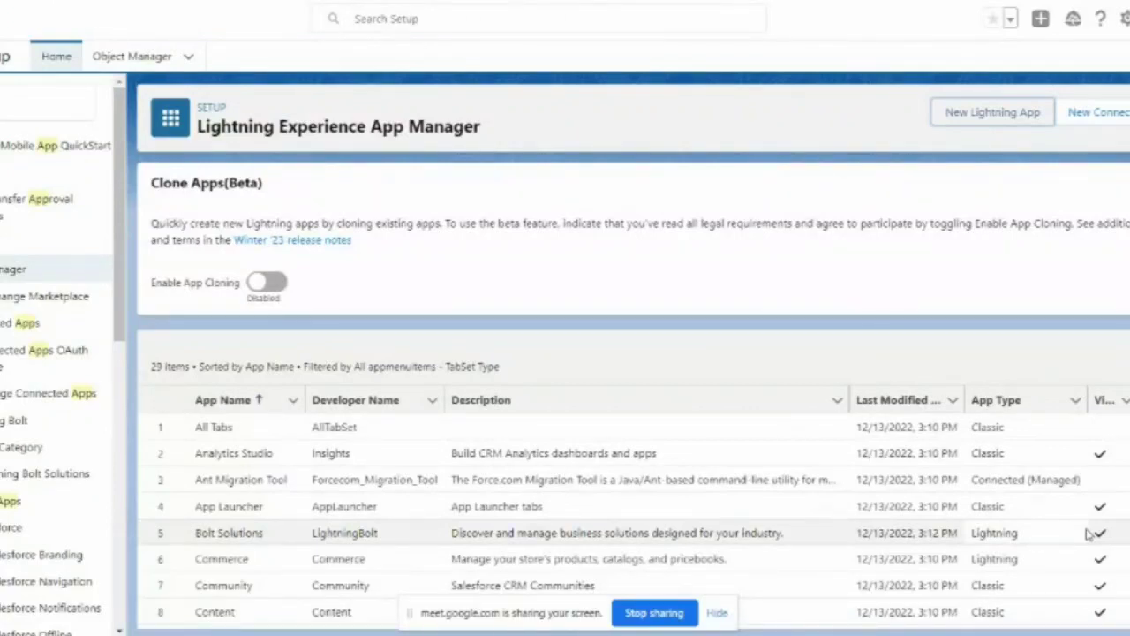
# Step: Search the App Launcher for 'sol' and open Ursa Major Solar Service Console
pyautogui.click(10, 103)
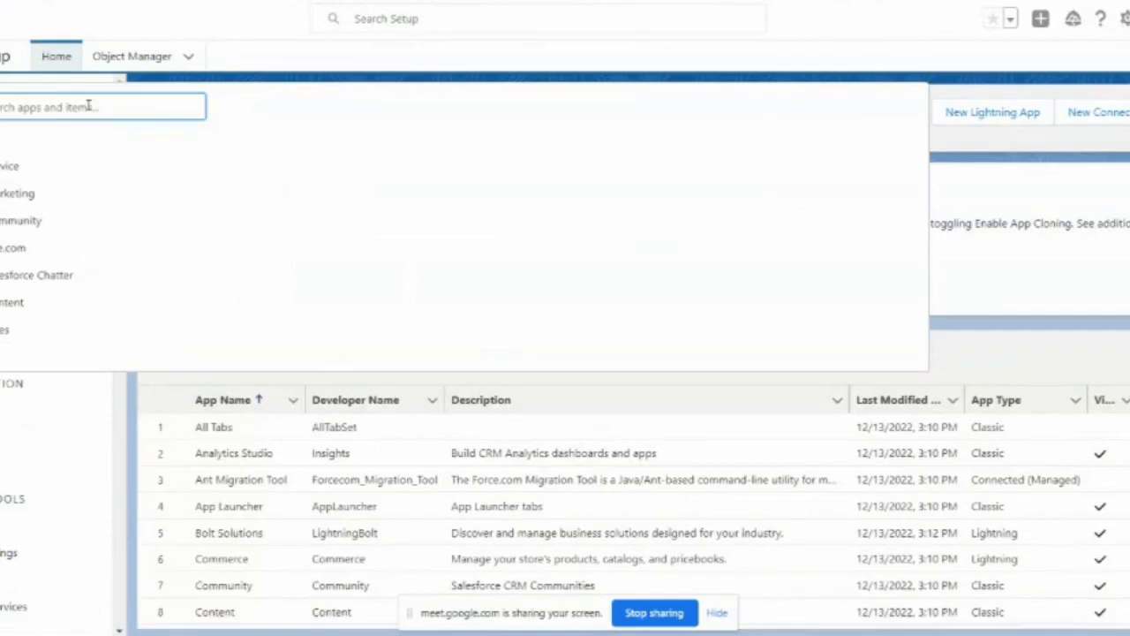
pyautogui.write('sol')
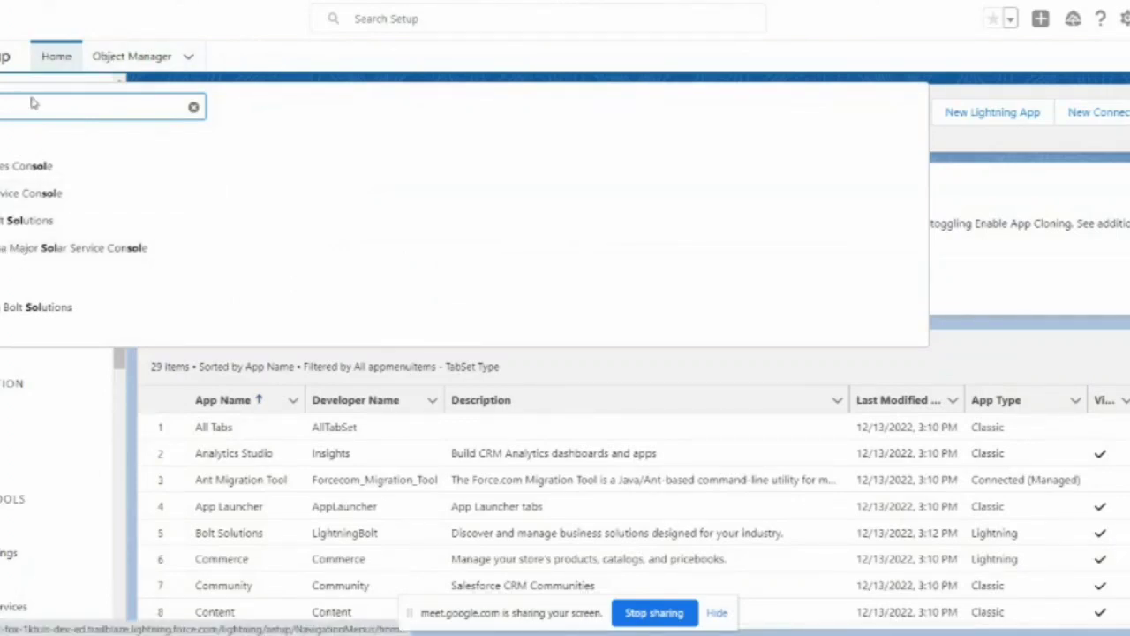
pyautogui.click(25, 253)
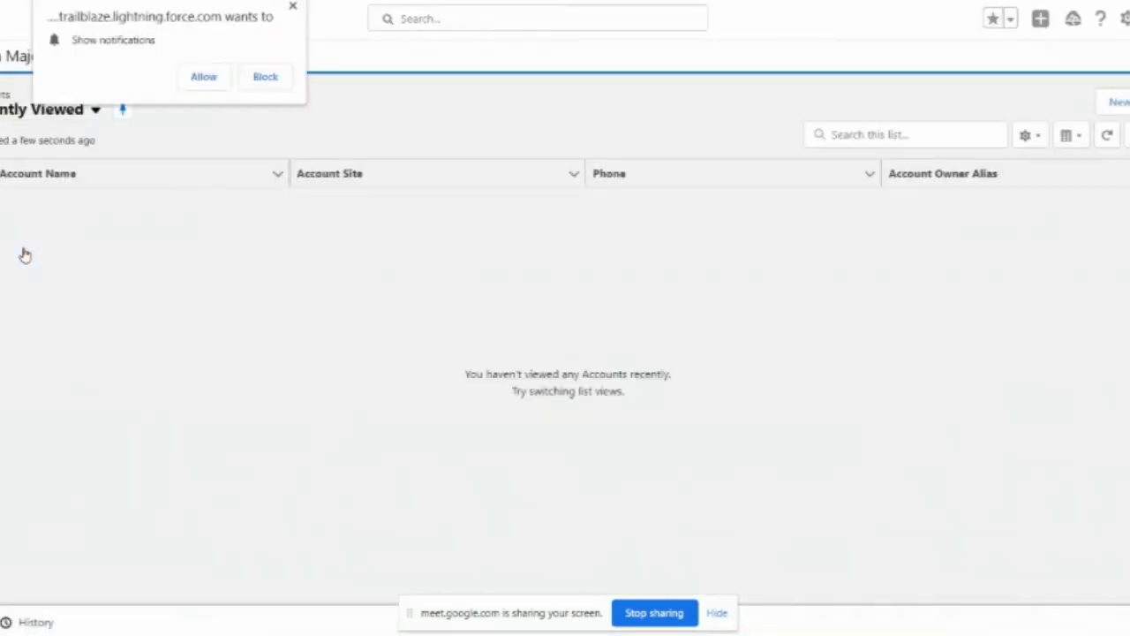
# Step: Allow site notifications, open the navigation dropdown beside Accounts, then view the Trailhead page
pyautogui.click(208, 83)
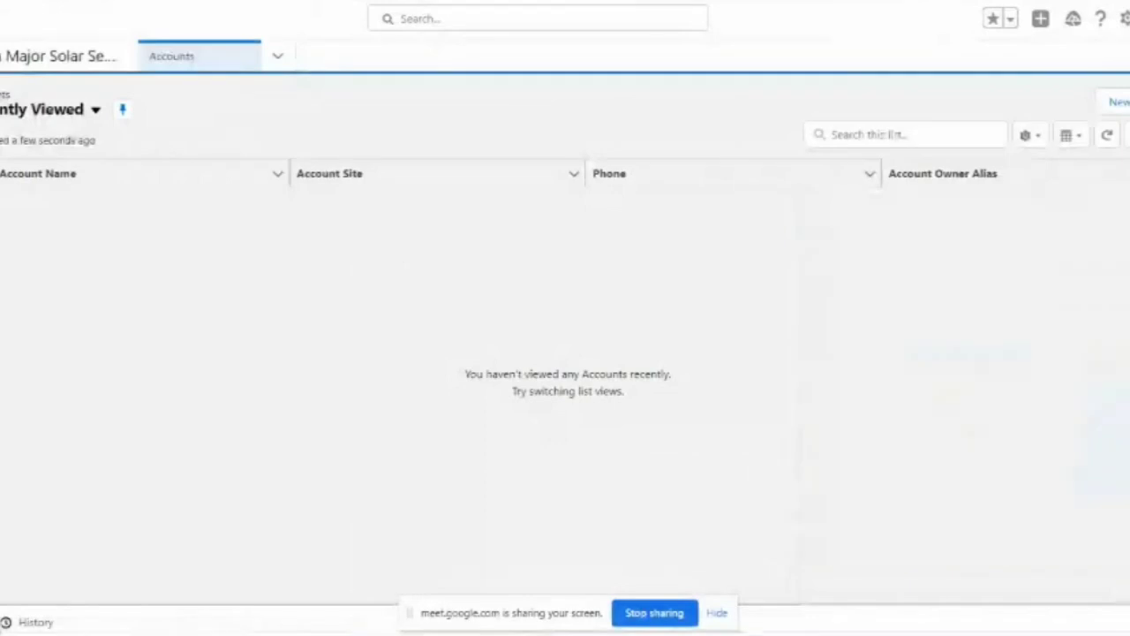
pyautogui.click(278, 57)
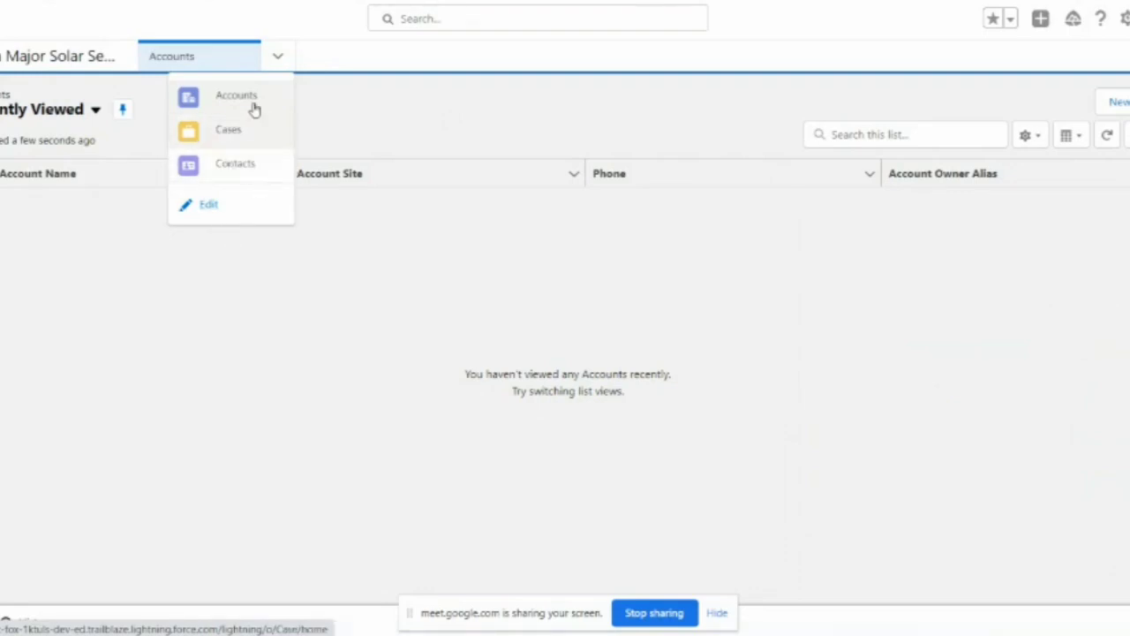
pyautogui.hotkey('alt', 'Tab')
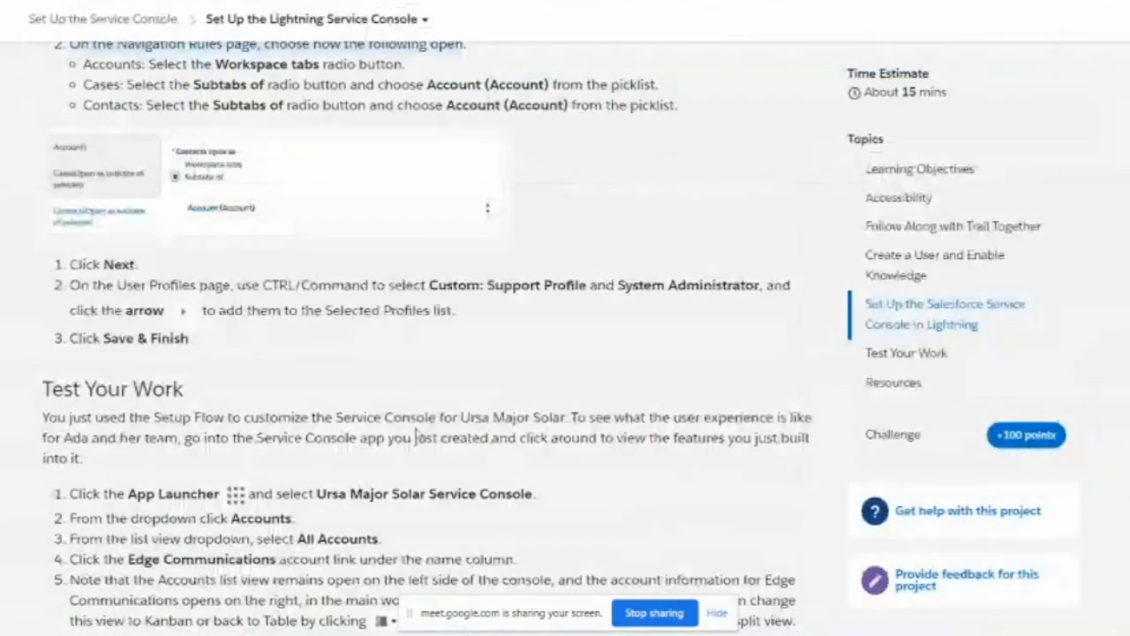
# Step: Scroll Trailhead to the Test Your Work steps 1–9, then return to the Service Console
pyautogui.scroll(-1, 420, 437)
pyautogui.scroll(-1, 420, 434)
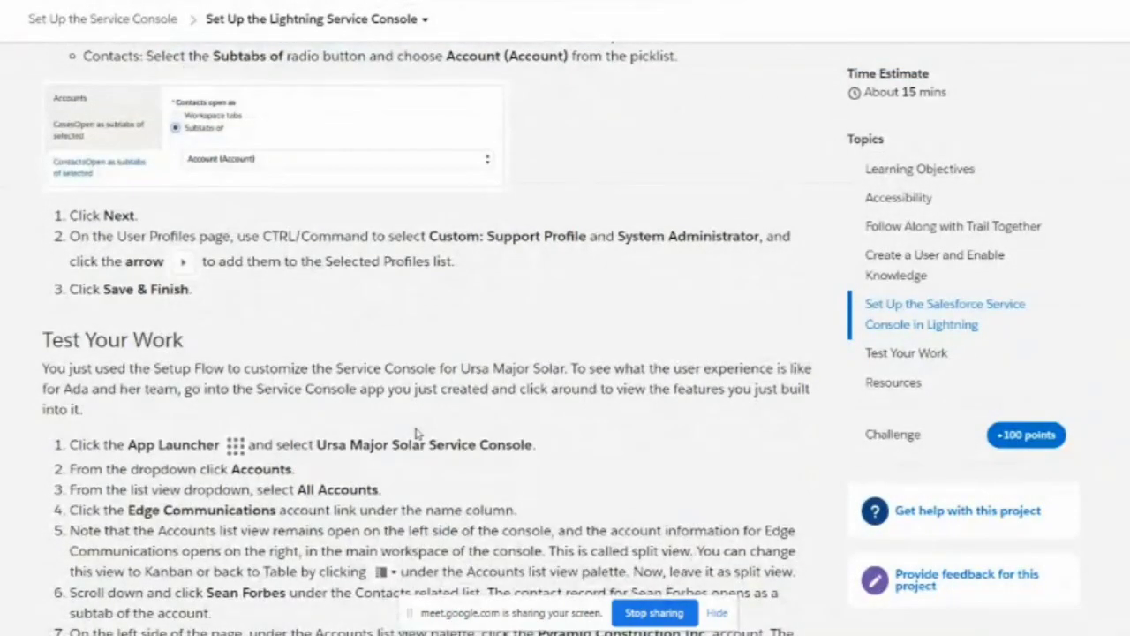
pyautogui.scroll(-3, 417, 432)
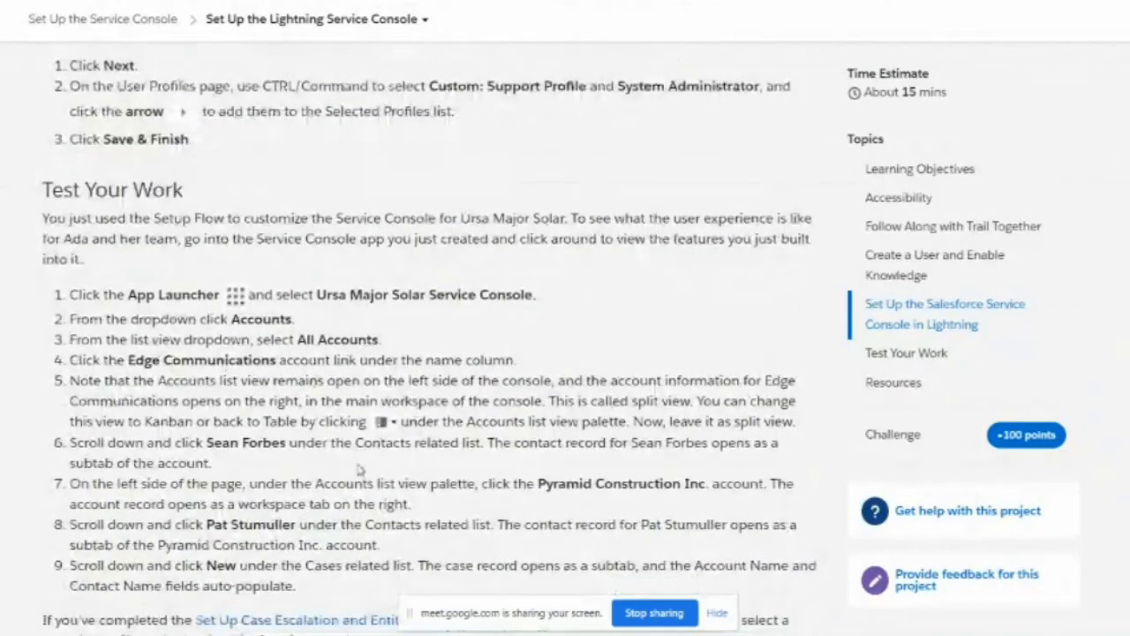
pyautogui.scroll(-3, 360, 467)
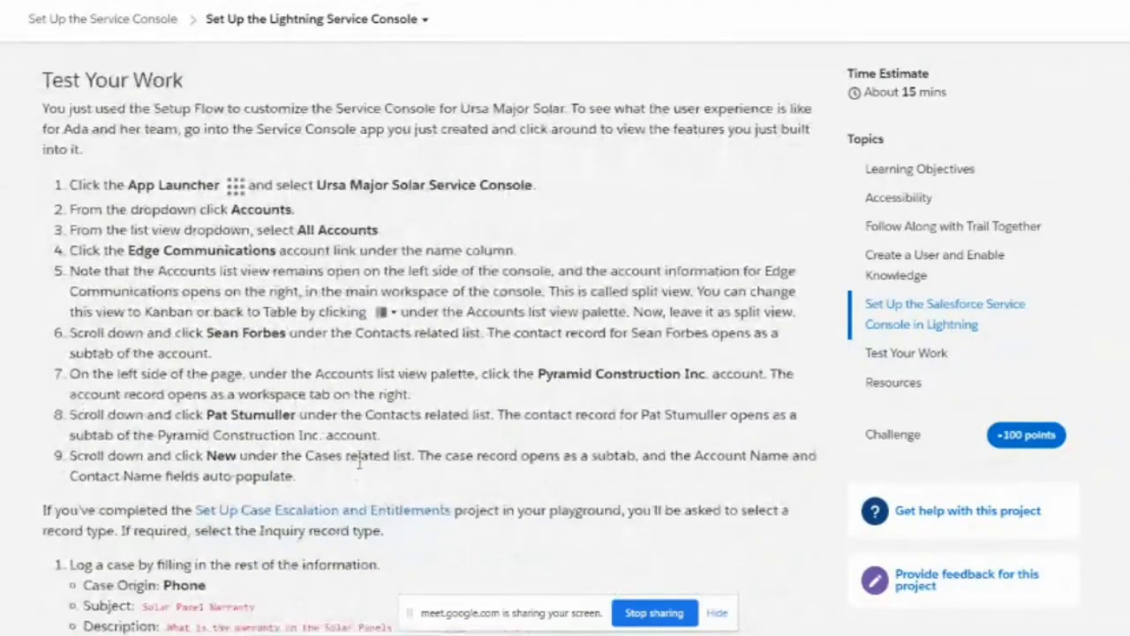
pyautogui.scroll(-3, 359, 467)
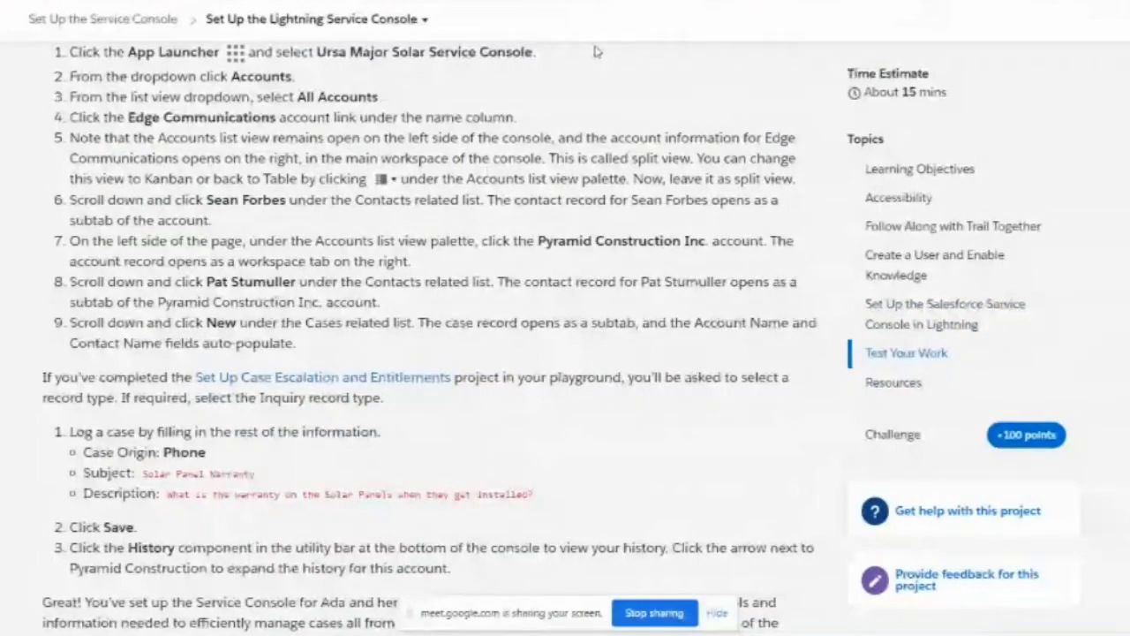
pyautogui.hotkey('ctrl', 'Tab')
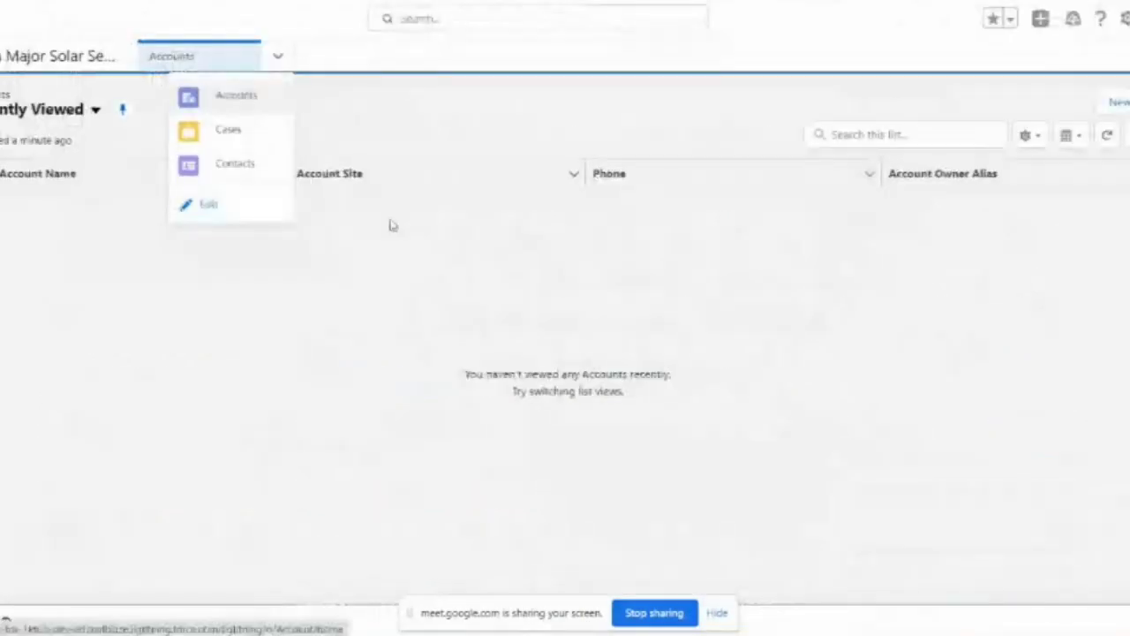
# Step: Open Burlington Textiles Corp of America from the Accounts tab's All Accounts list view
pyautogui.click(223, 103)
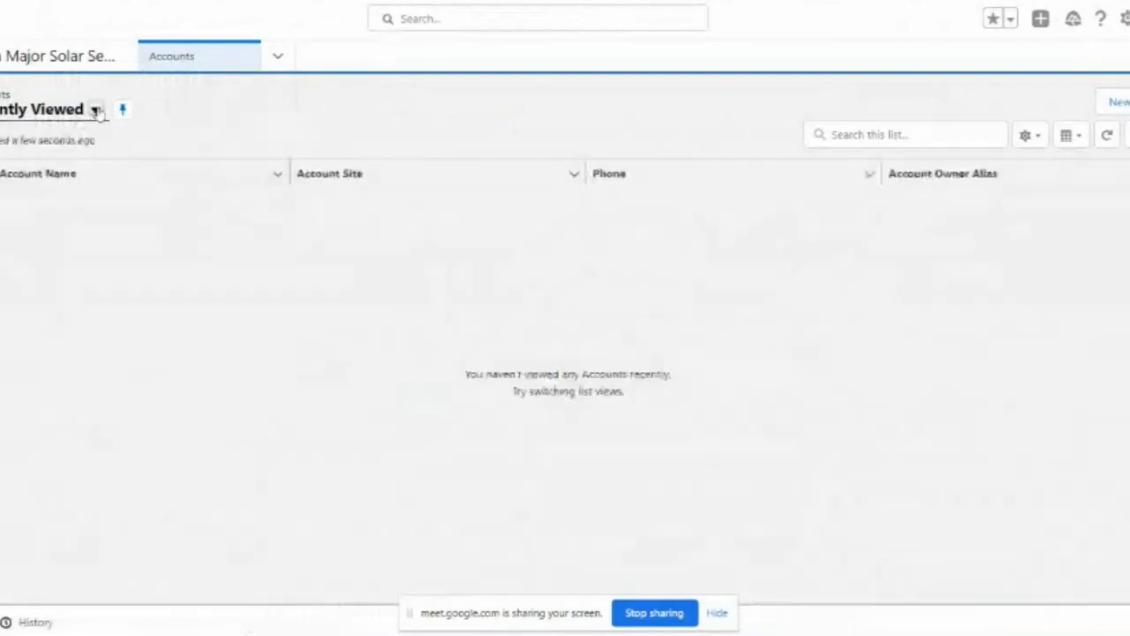
pyautogui.click(92, 109)
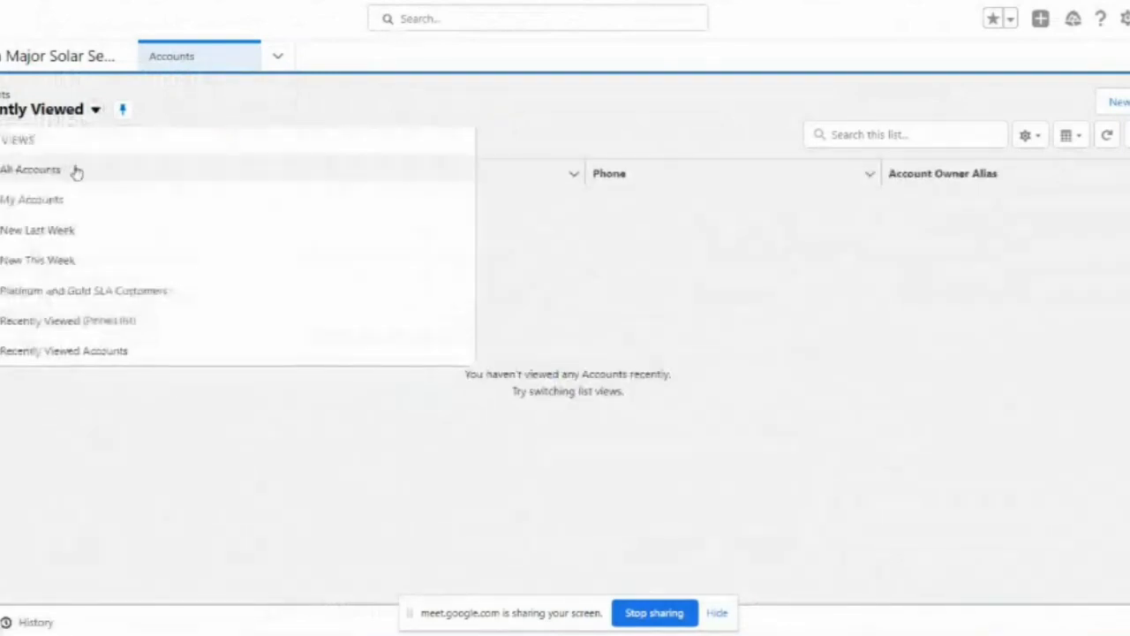
pyautogui.click(76, 170)
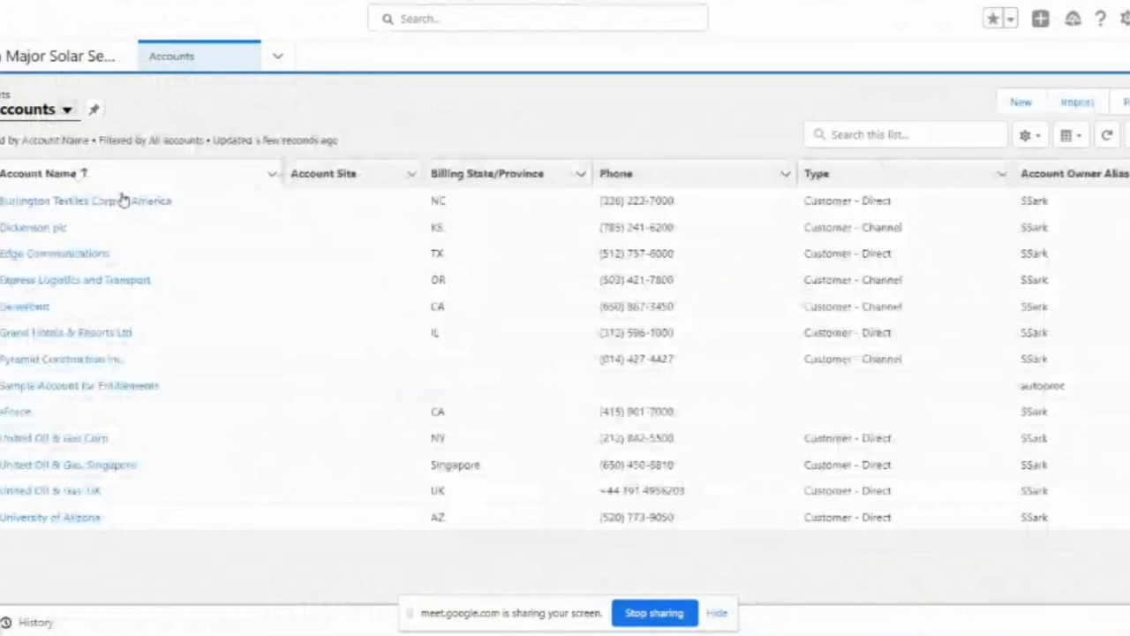
pyautogui.click(124, 201)
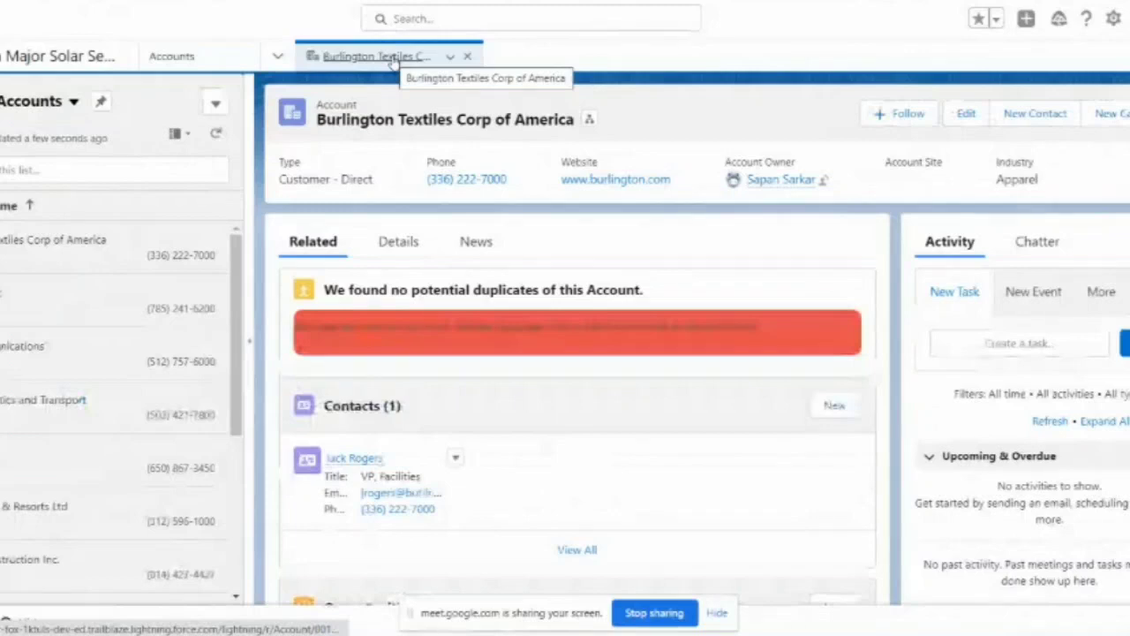
pyautogui.scroll(-2, 540, 310)
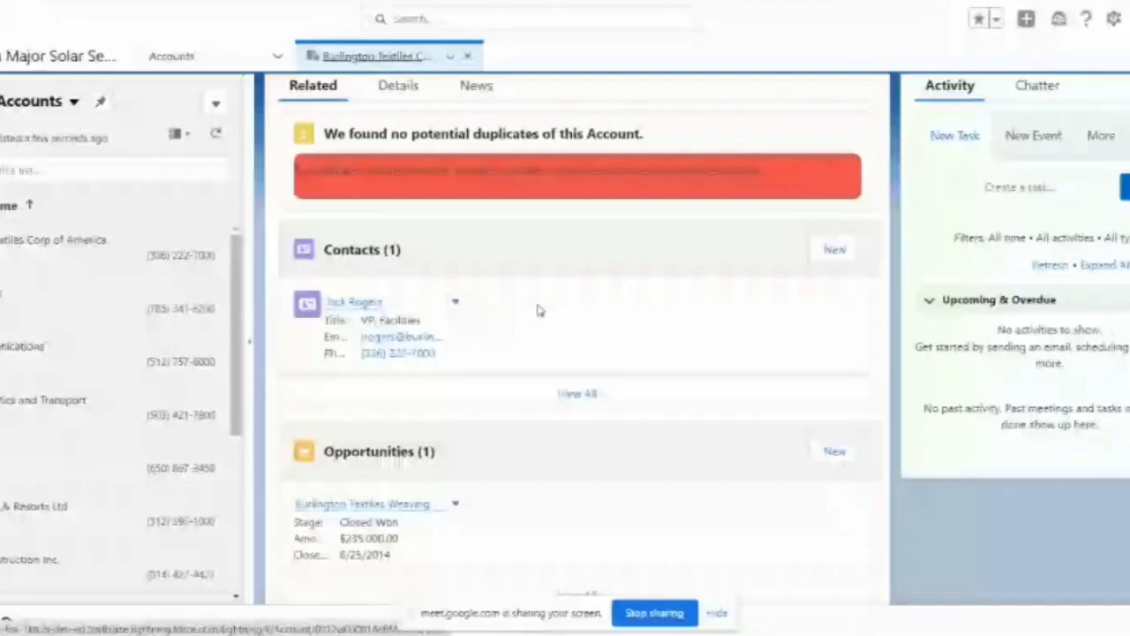
pyautogui.scroll(2, 591, 412)
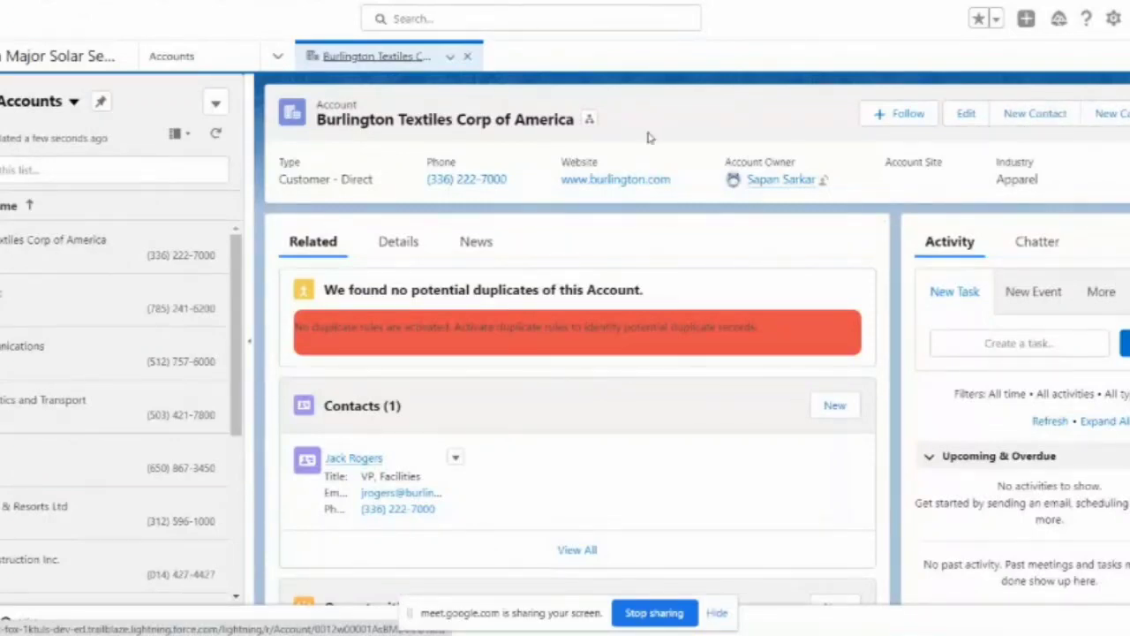
pyautogui.hotkey('ctrl', 'Tab')
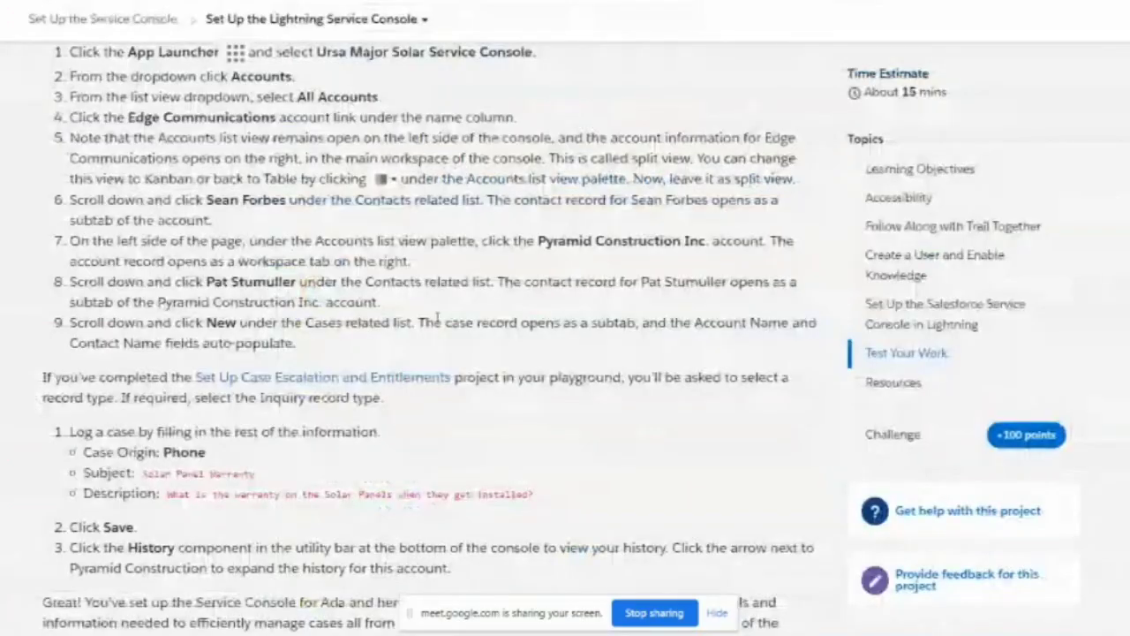
pyautogui.scroll(3, 436, 321)
pyautogui.scroll(3, 436, 318)
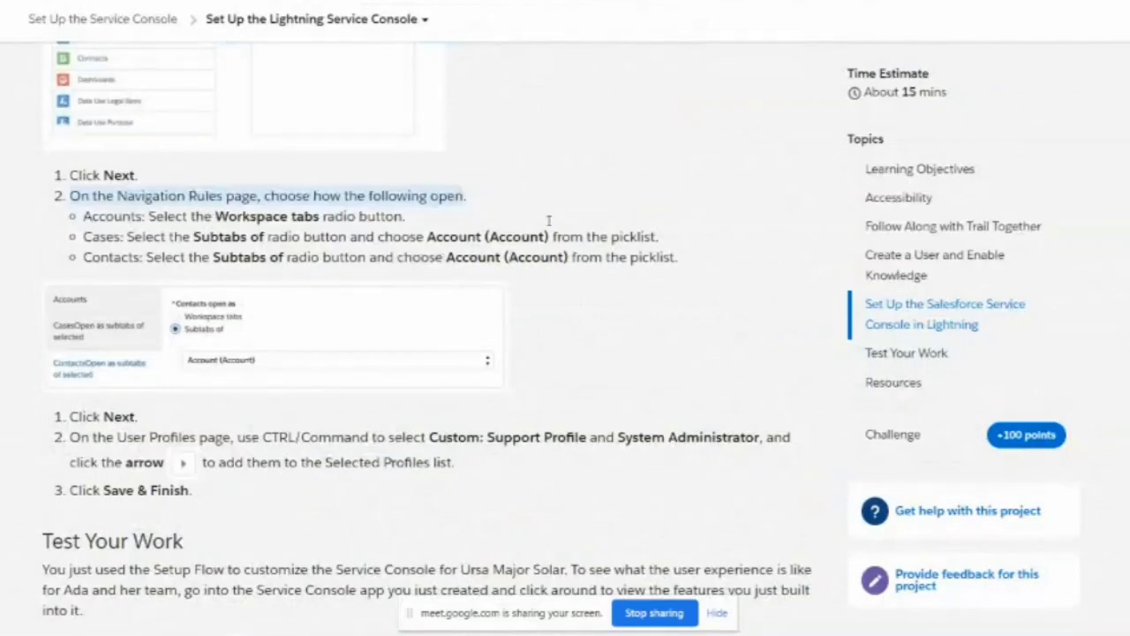
pyautogui.hotkey('alt', 'Tab')
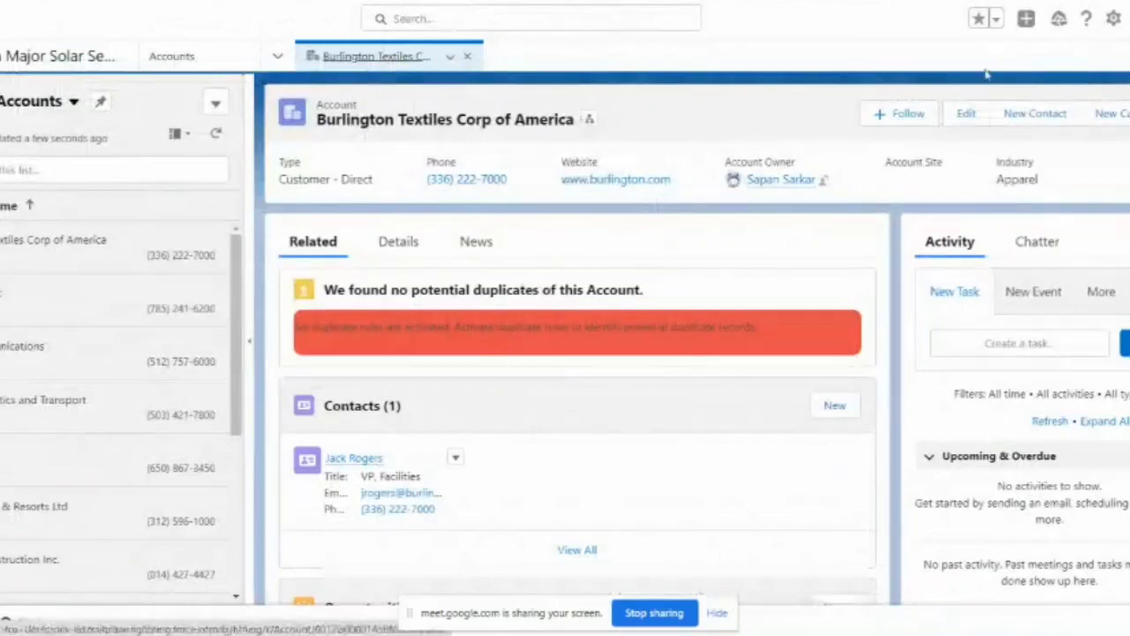
# Step: Start a new contact on the Burlington Textiles account and review the New Contact form
pyautogui.click(1027, 118)
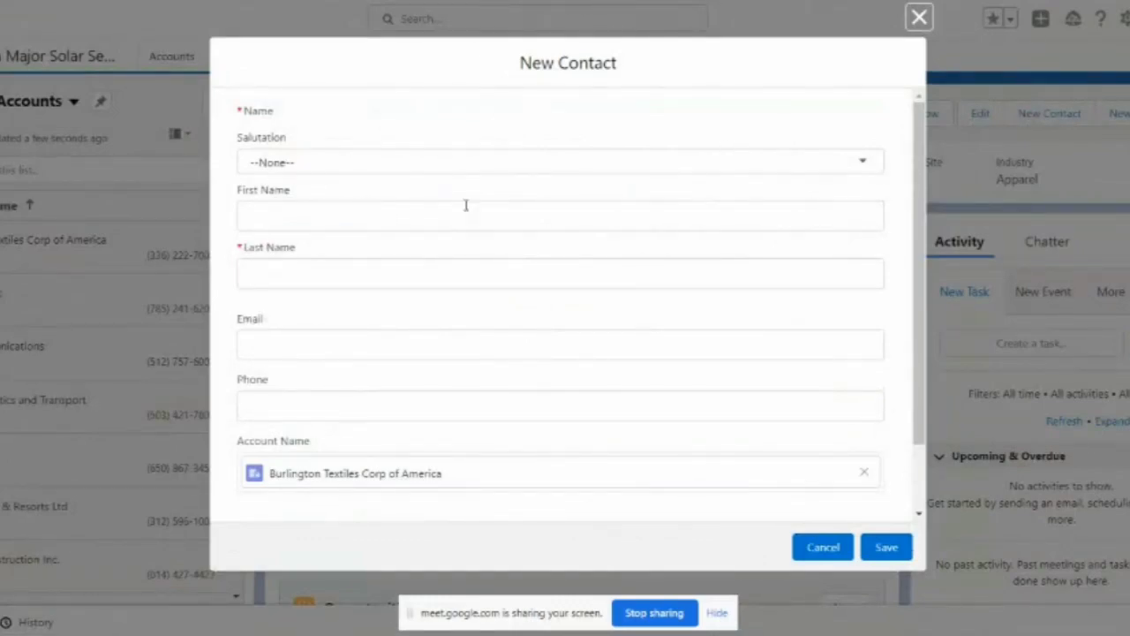
pyautogui.scroll(-1, 425, 253)
pyautogui.scroll(1, 425, 252)
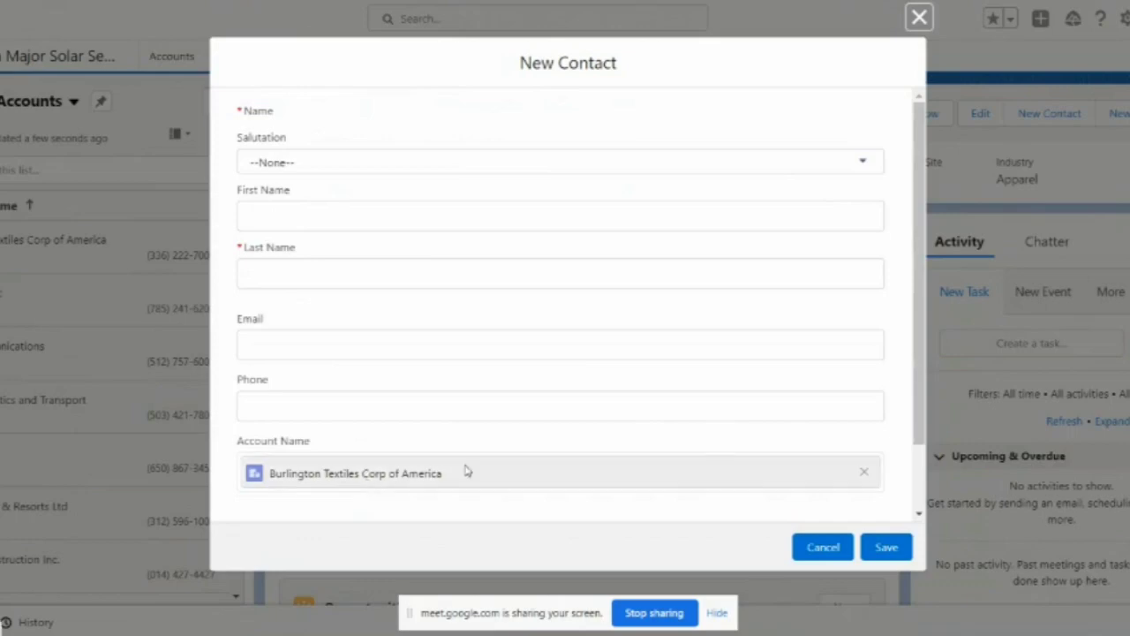
pyautogui.scroll(-1, 527, 388)
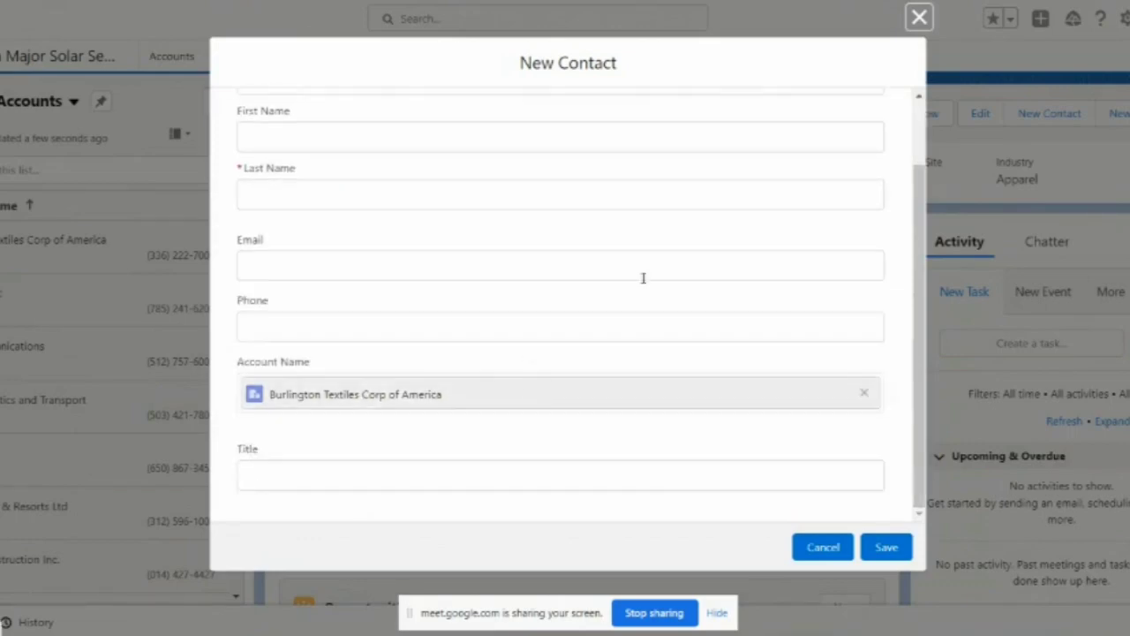
pyautogui.click(911, 17)
pyautogui.scroll(1, 525, 323)
pyautogui.scroll(-1, 524, 328)
pyautogui.scroll(1, 494, 265)
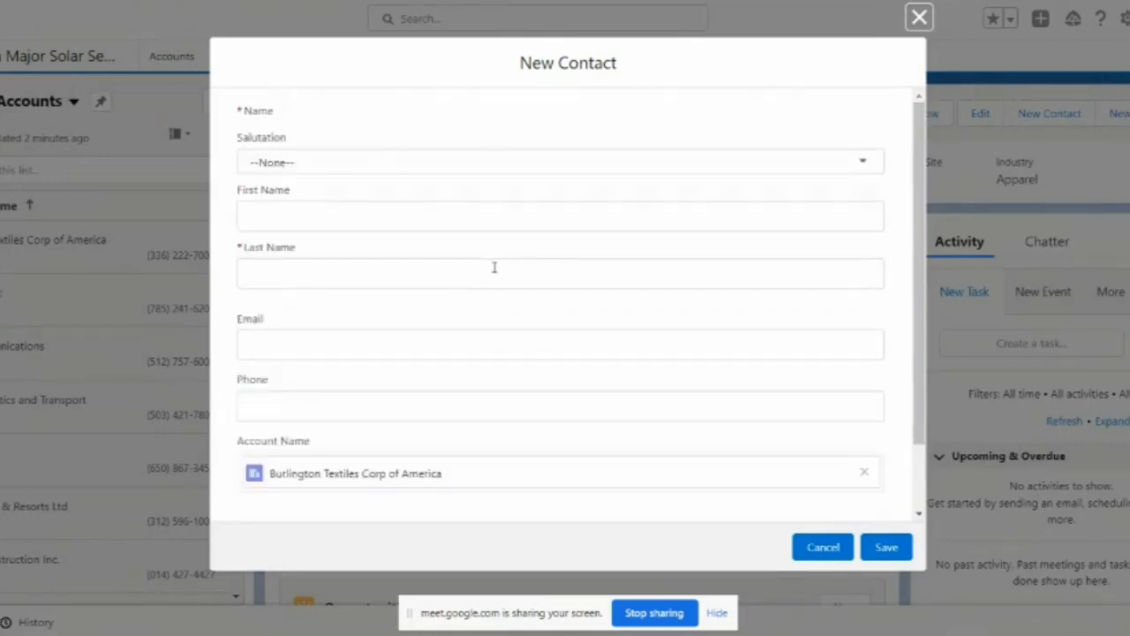
# Step: Enter salutation Mr., the contact's last name, e-mail address and phone number, then save
pyautogui.click(374, 171)
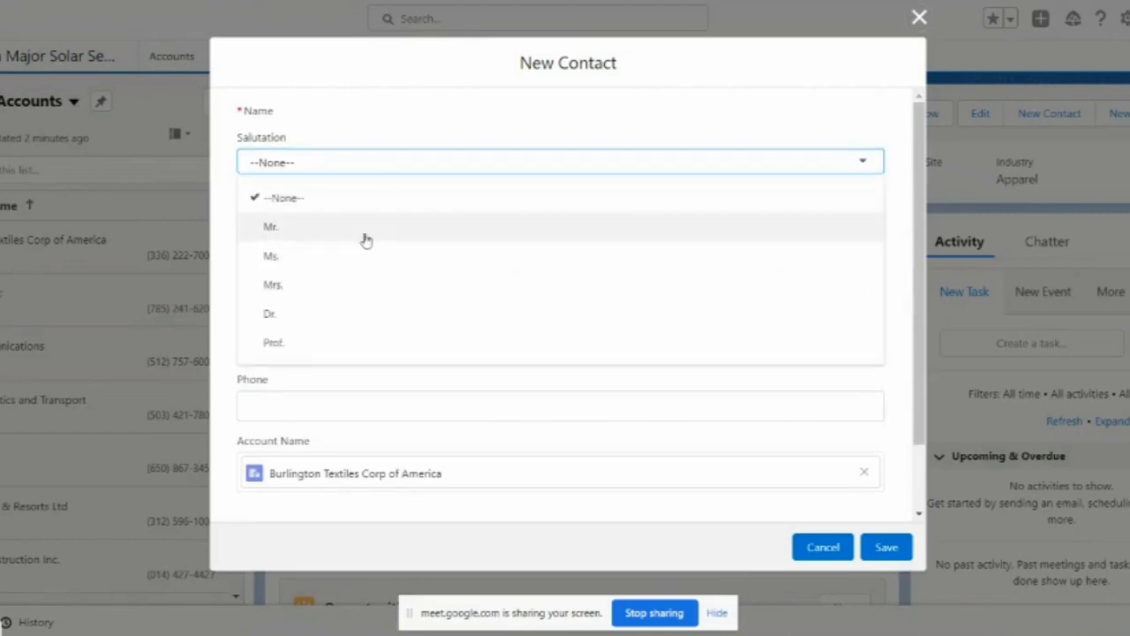
pyautogui.click(365, 238)
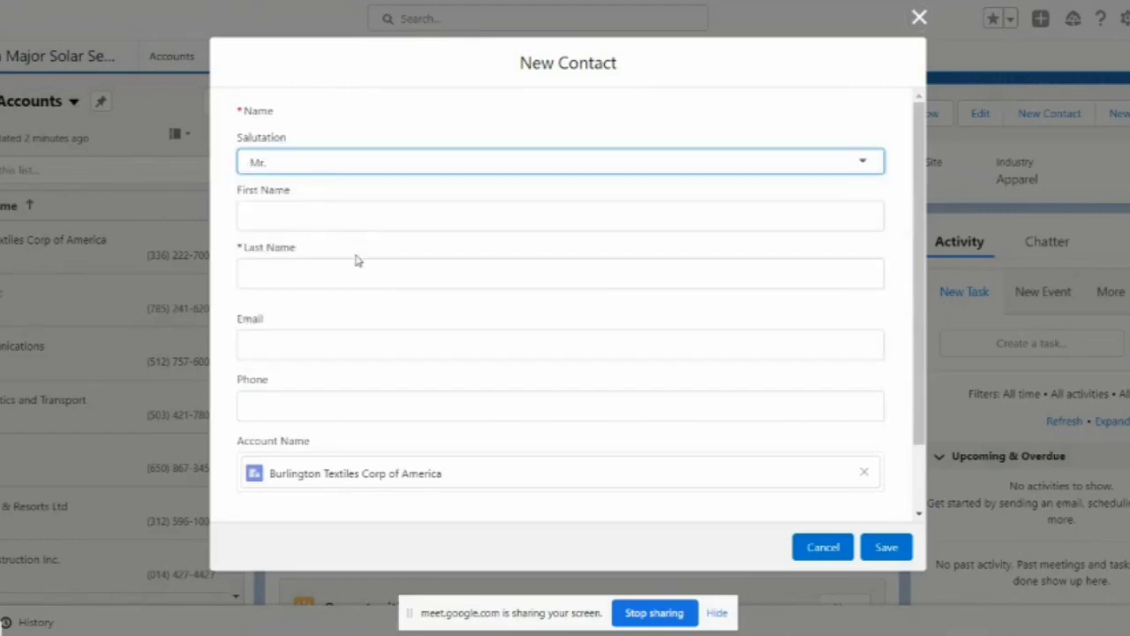
pyautogui.click(367, 267)
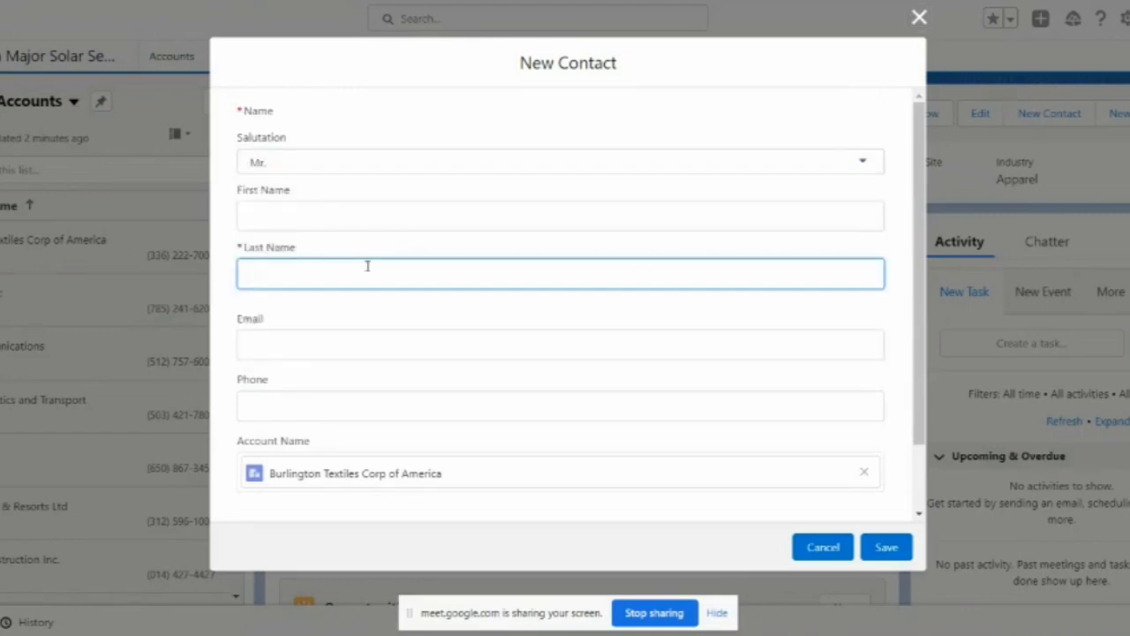
pyautogui.write('sarkar')
pyautogui.click(394, 353)
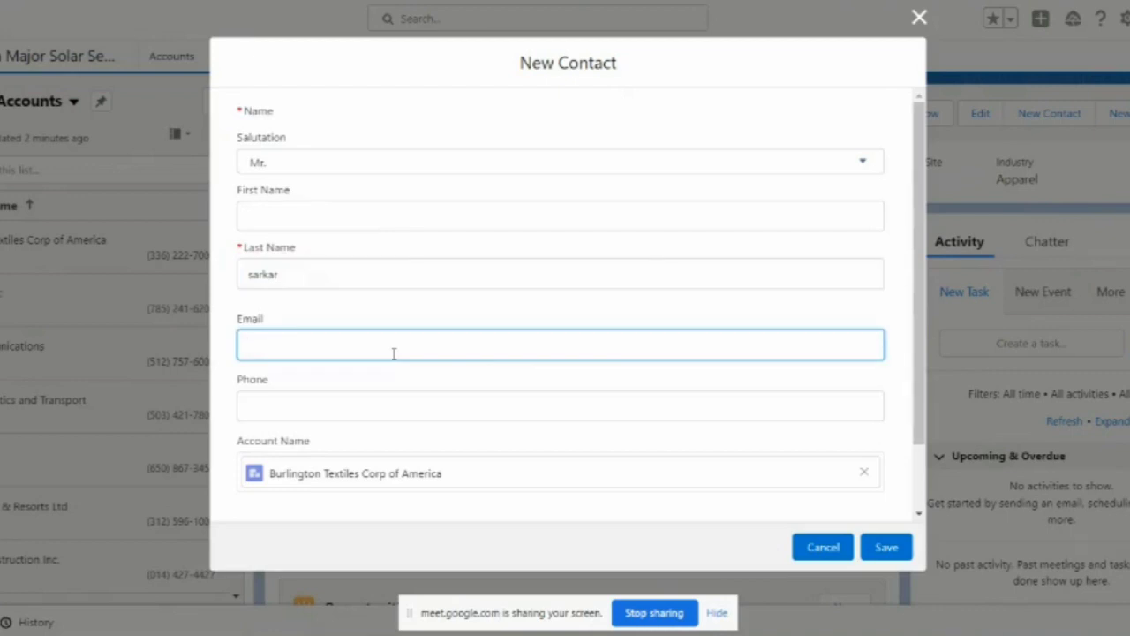
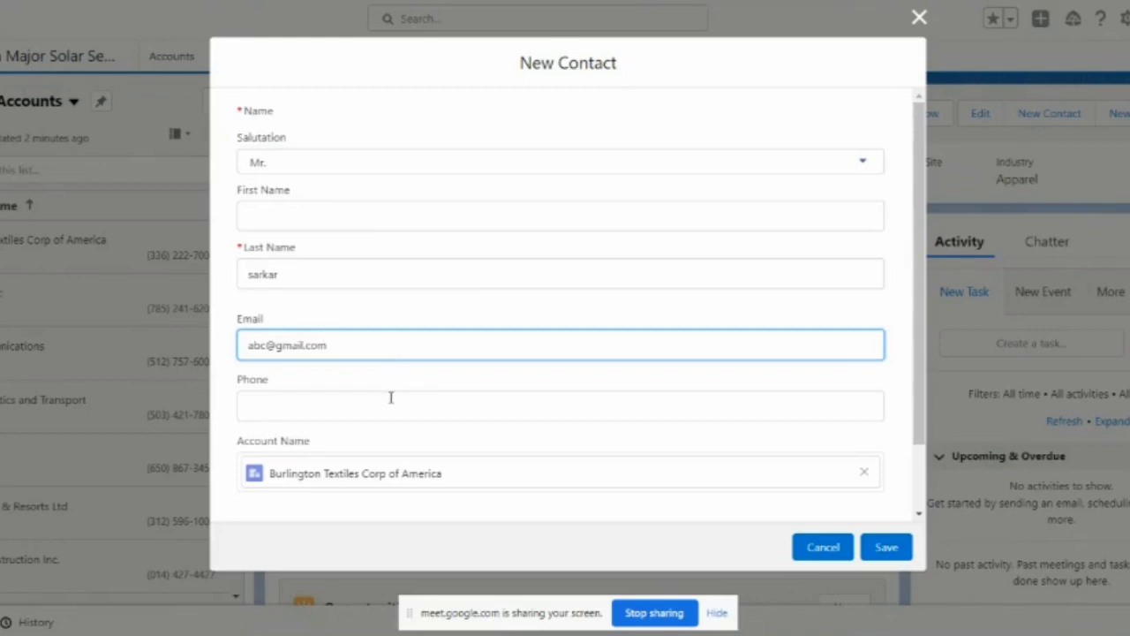
pyautogui.click(390, 398)
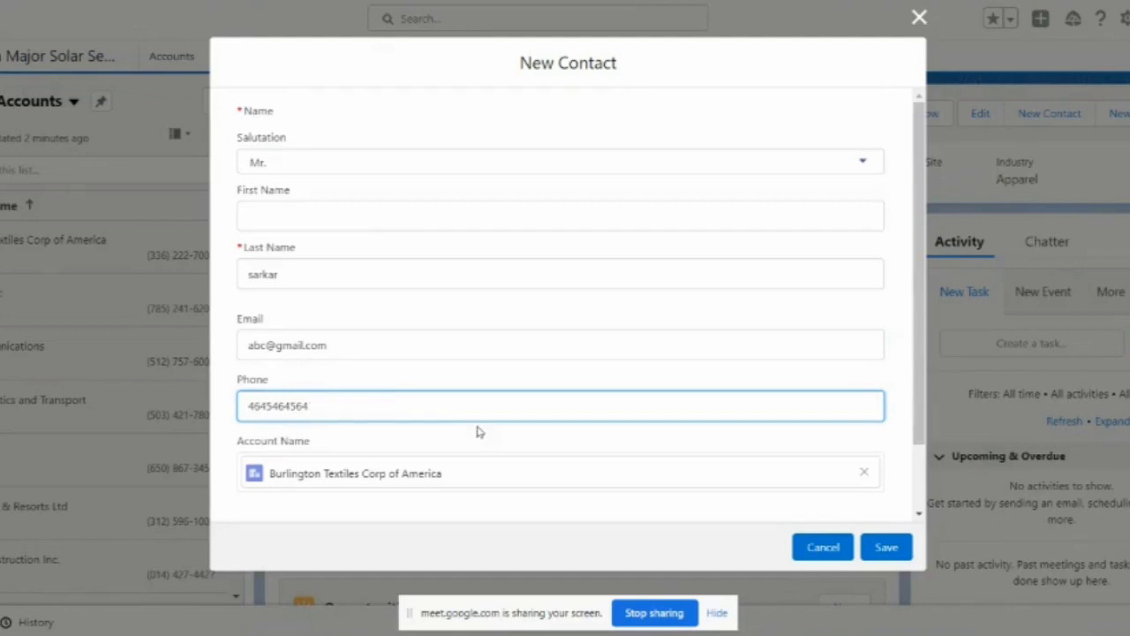
pyautogui.scroll(-1, 480, 429)
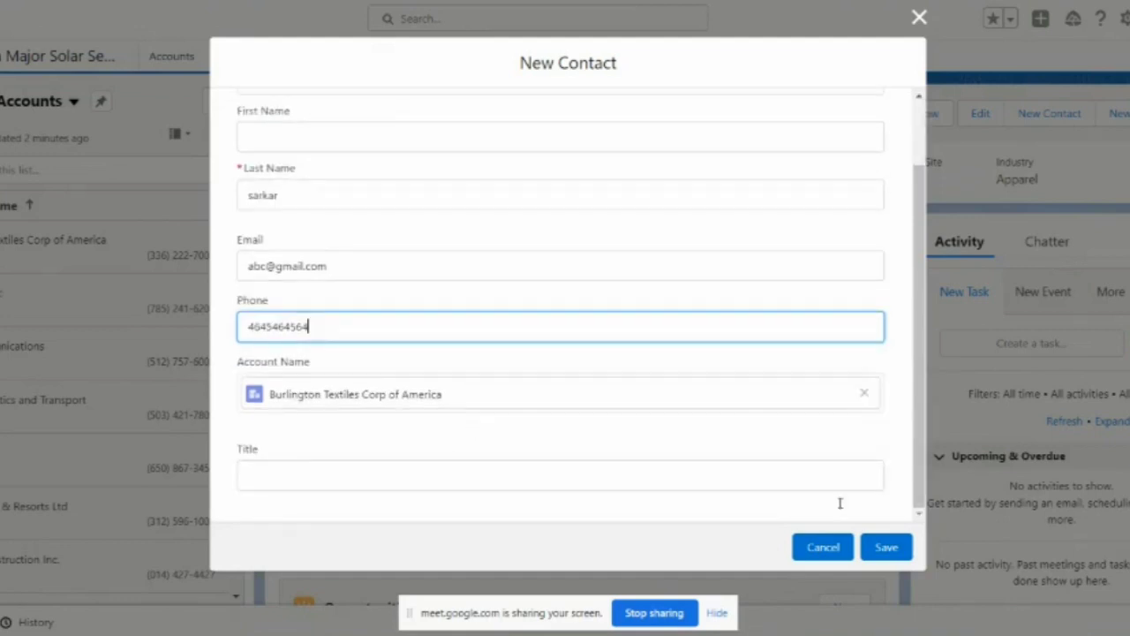
pyautogui.click(885, 548)
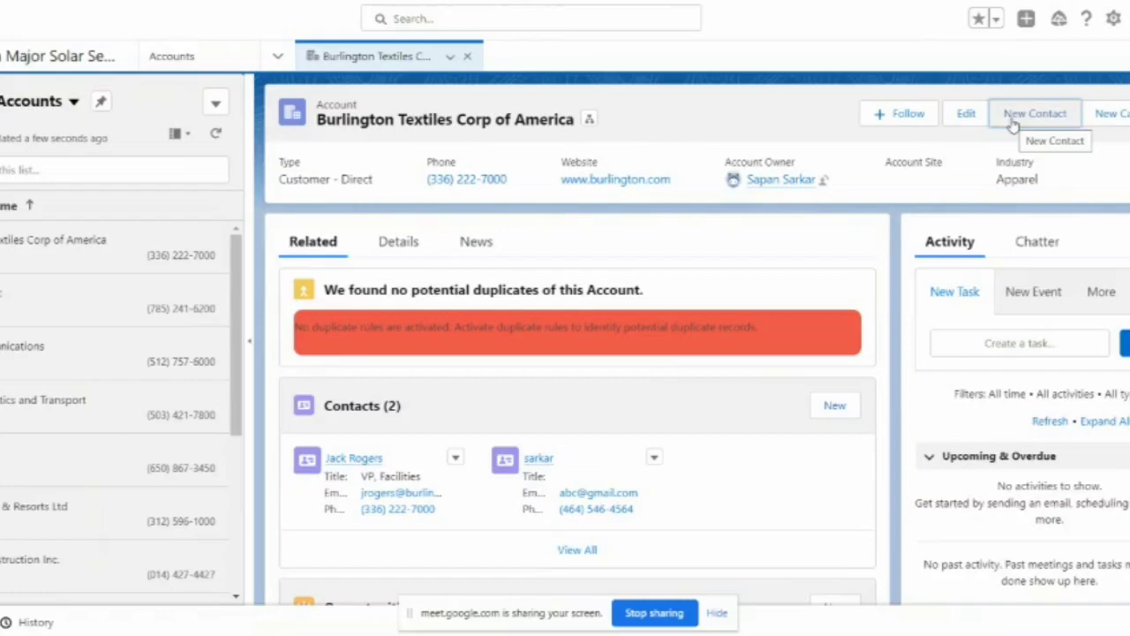
pyautogui.click(1113, 115)
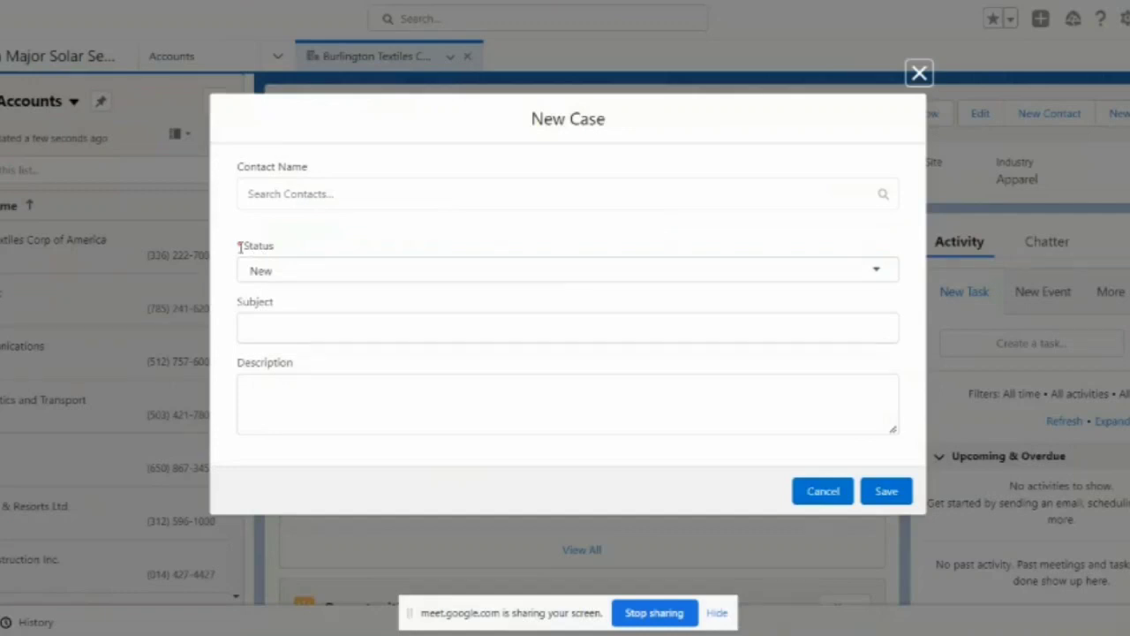
pyautogui.click(343, 277)
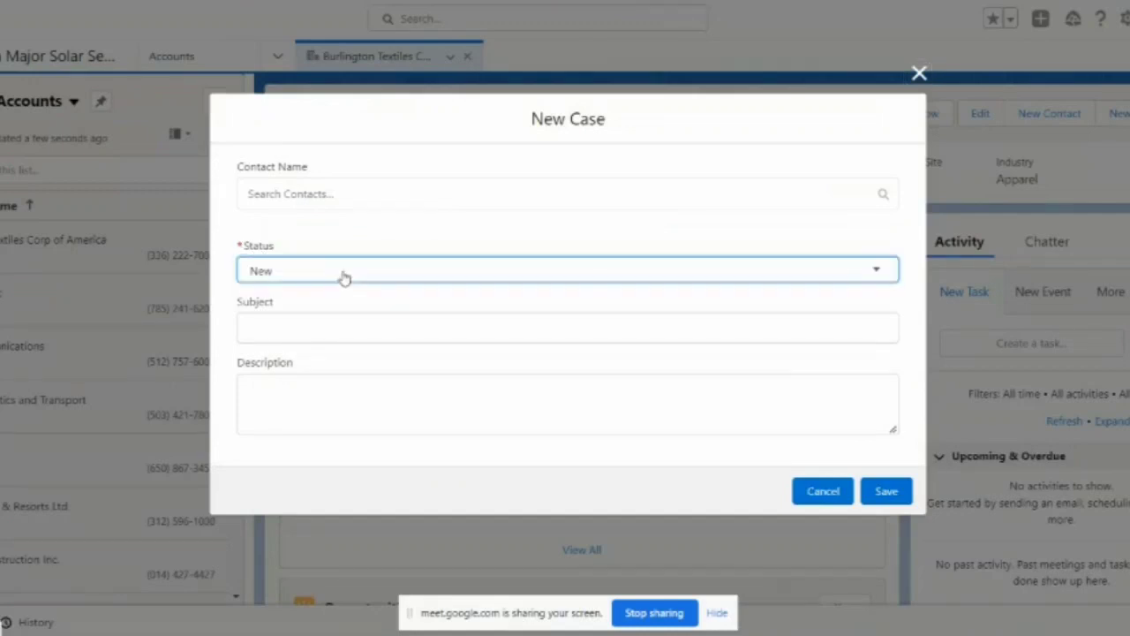
pyautogui.click(331, 307)
pyautogui.click(343, 277)
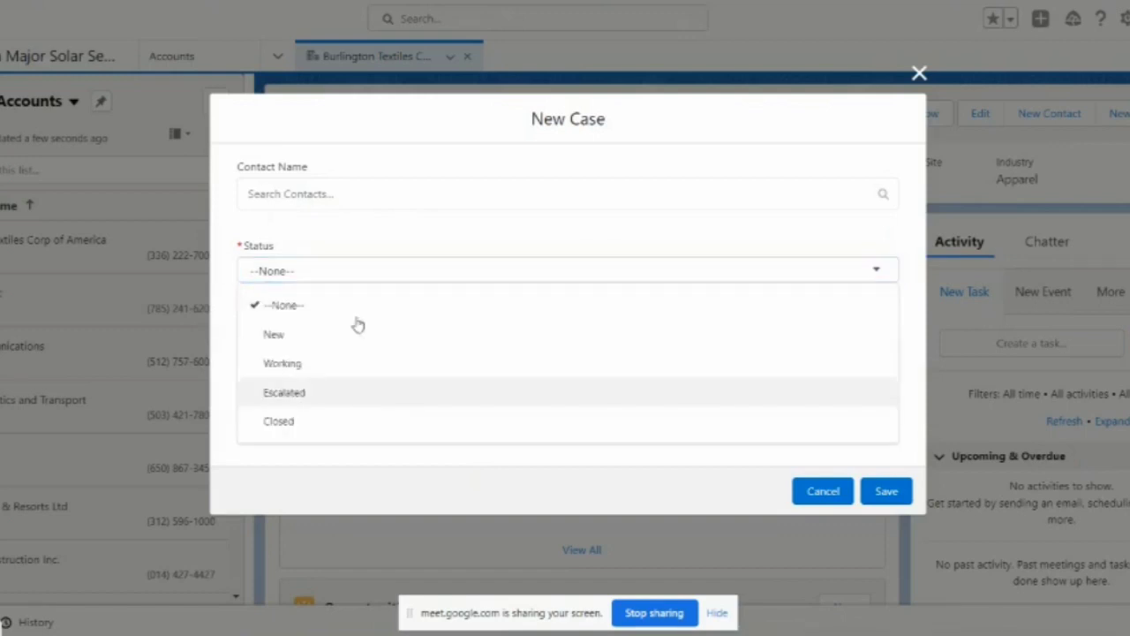
pyautogui.click(372, 406)
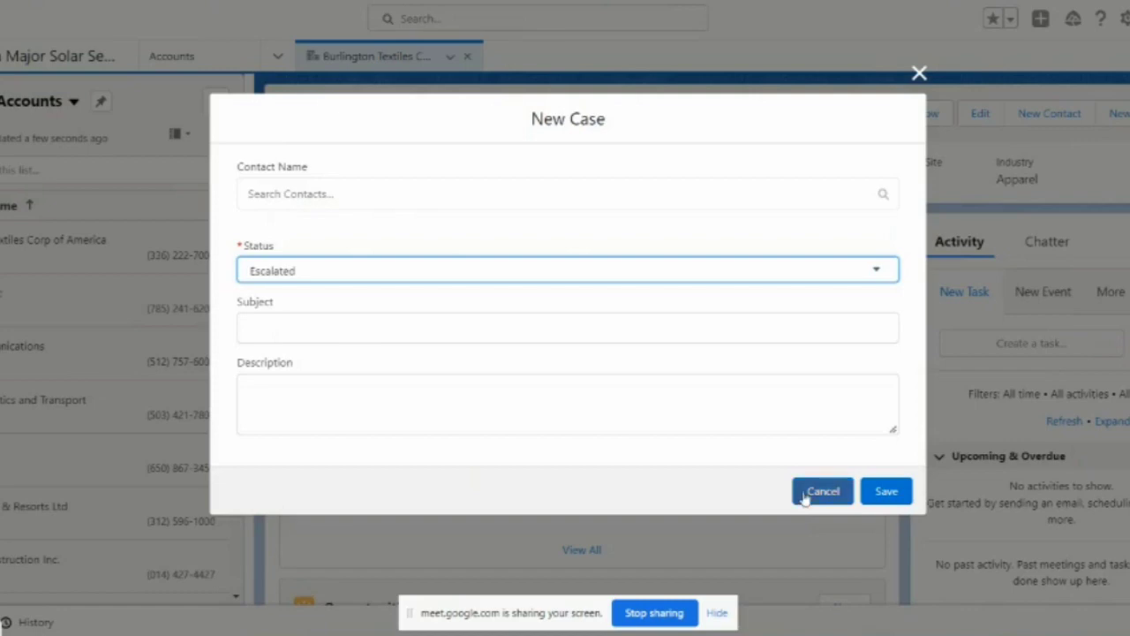
pyautogui.click(919, 78)
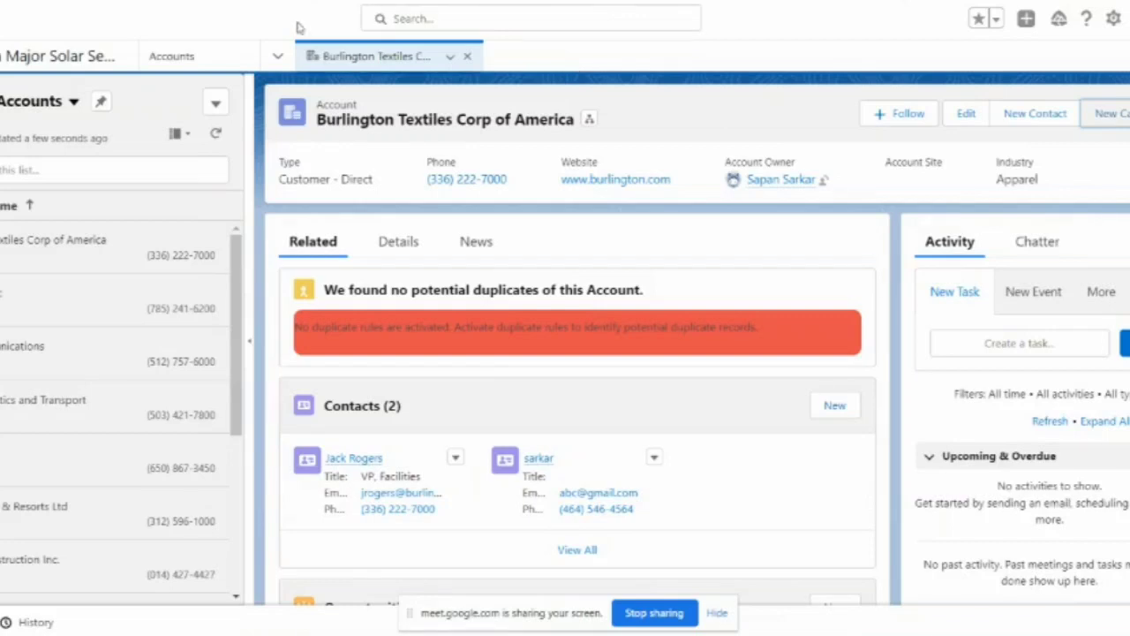
pyautogui.click(277, 56)
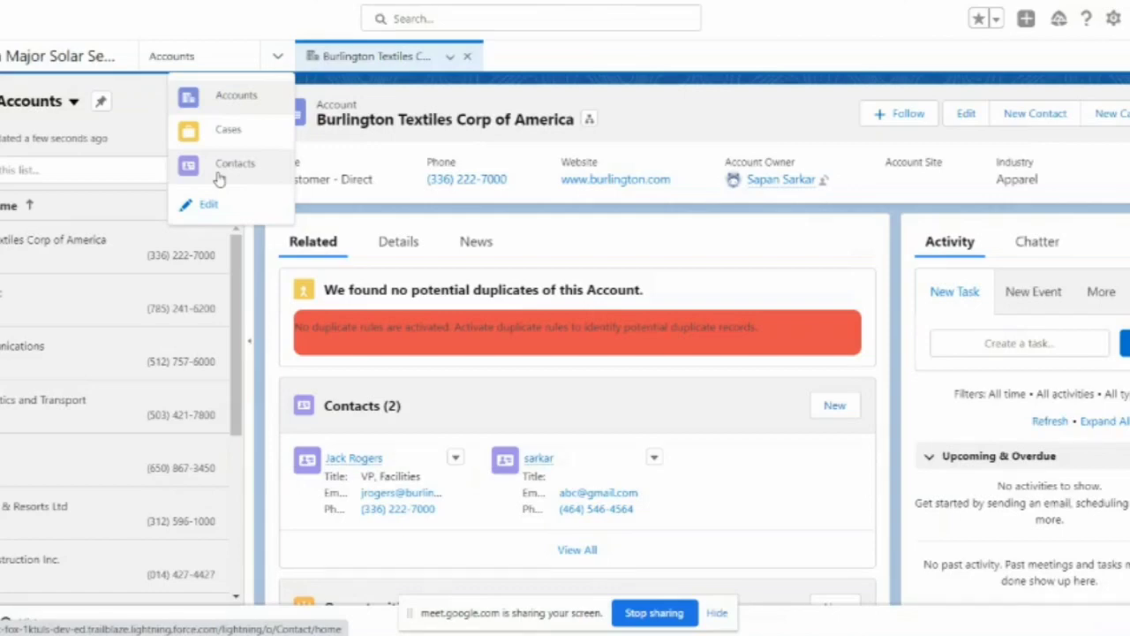
pyautogui.click(593, 65)
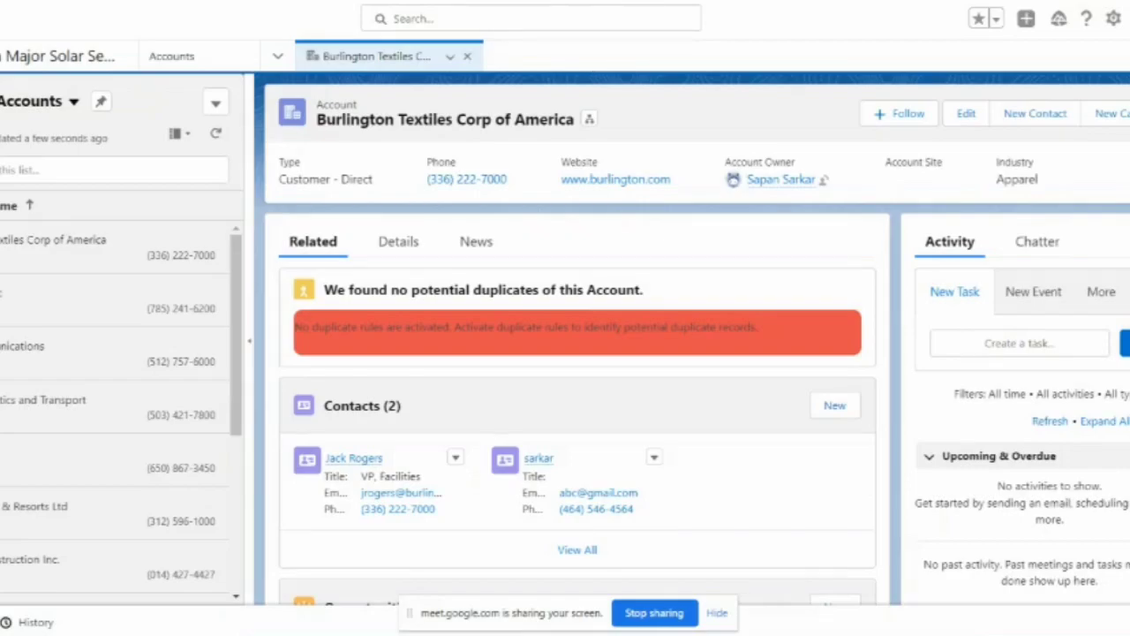
# Step: Switch to Trailhead and scroll the Set Up unit to its Create a User and Enable Knowledge section
pyautogui.hotkey('ctrl', 'Tab')
pyautogui.scroll(-2, 412, 469)
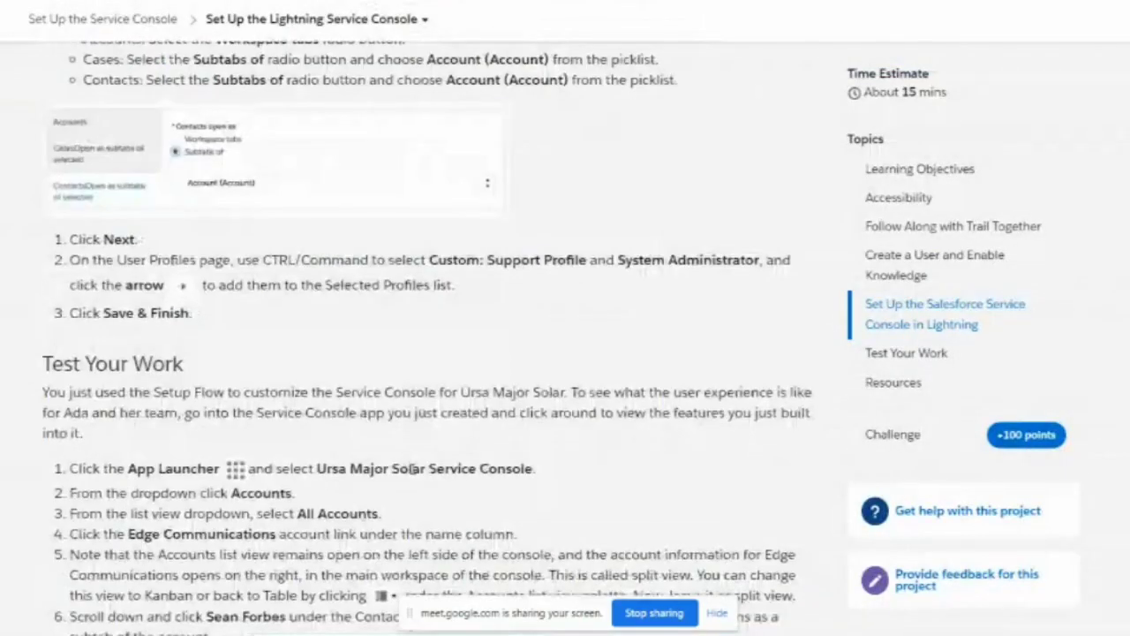
pyautogui.scroll(-5, 412, 469)
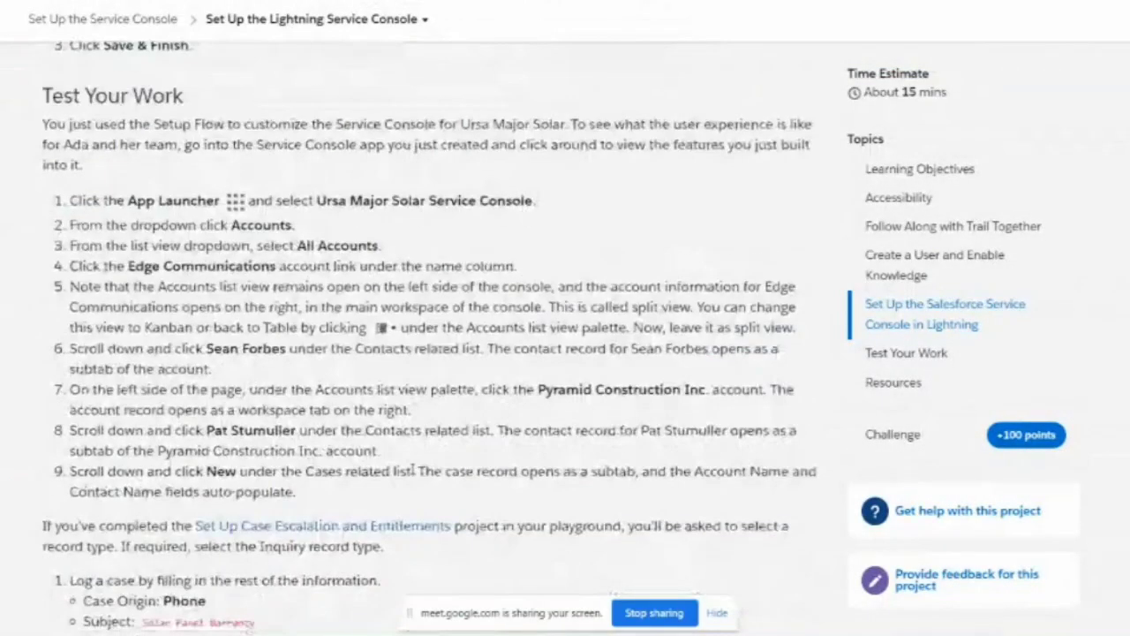
pyautogui.scroll(-3, 411, 469)
pyautogui.scroll(1, 411, 472)
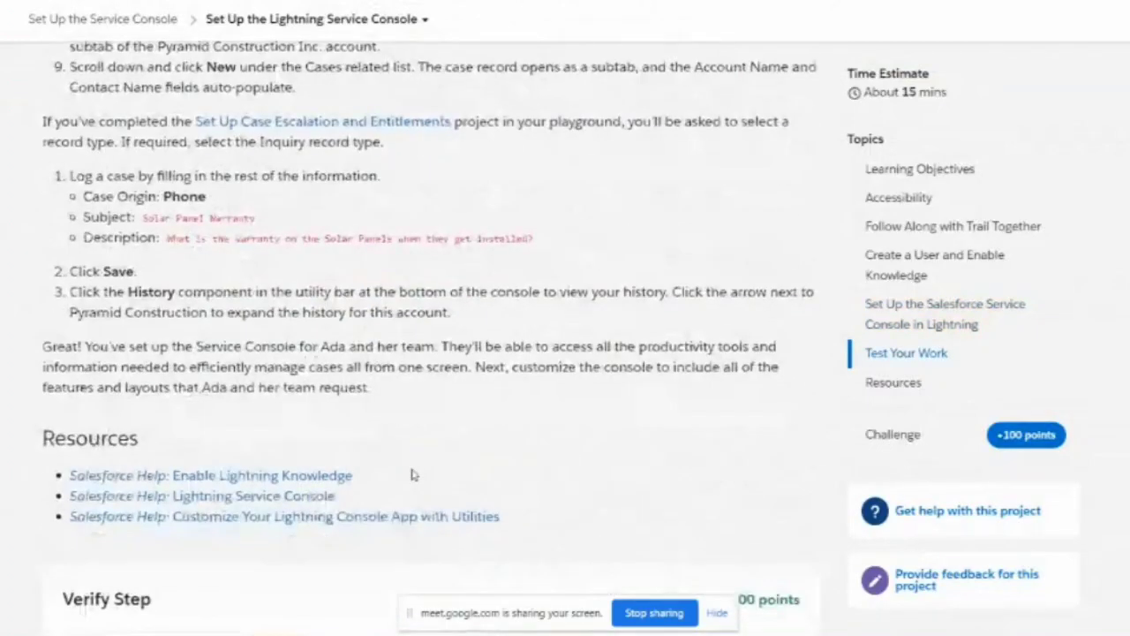
pyautogui.scroll(12, 412, 475)
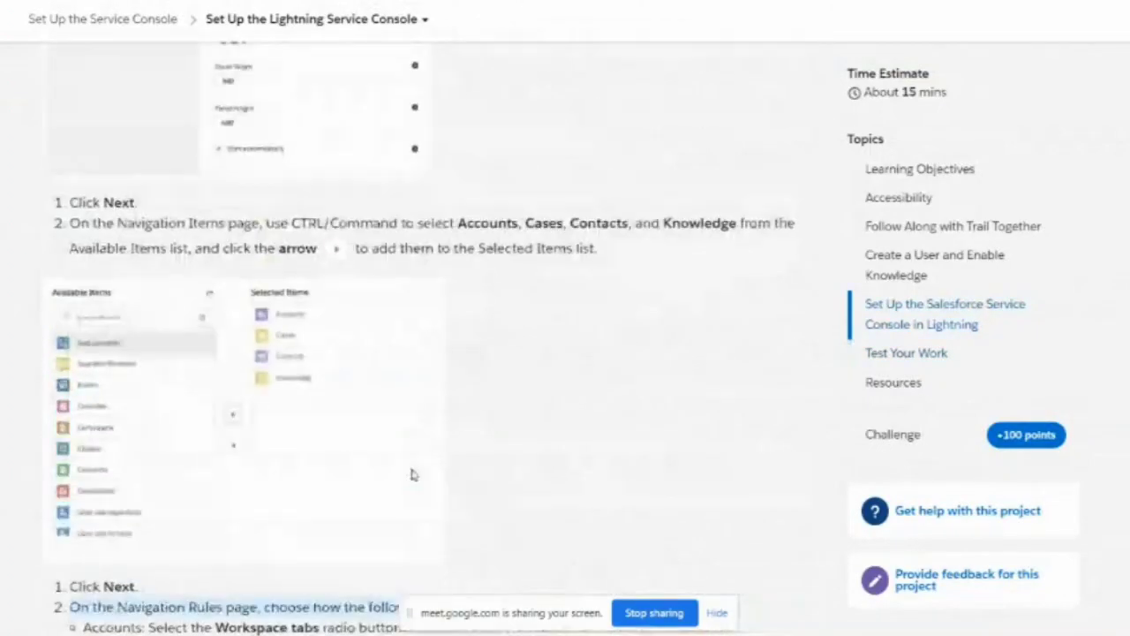
pyautogui.scroll(-14, 412, 475)
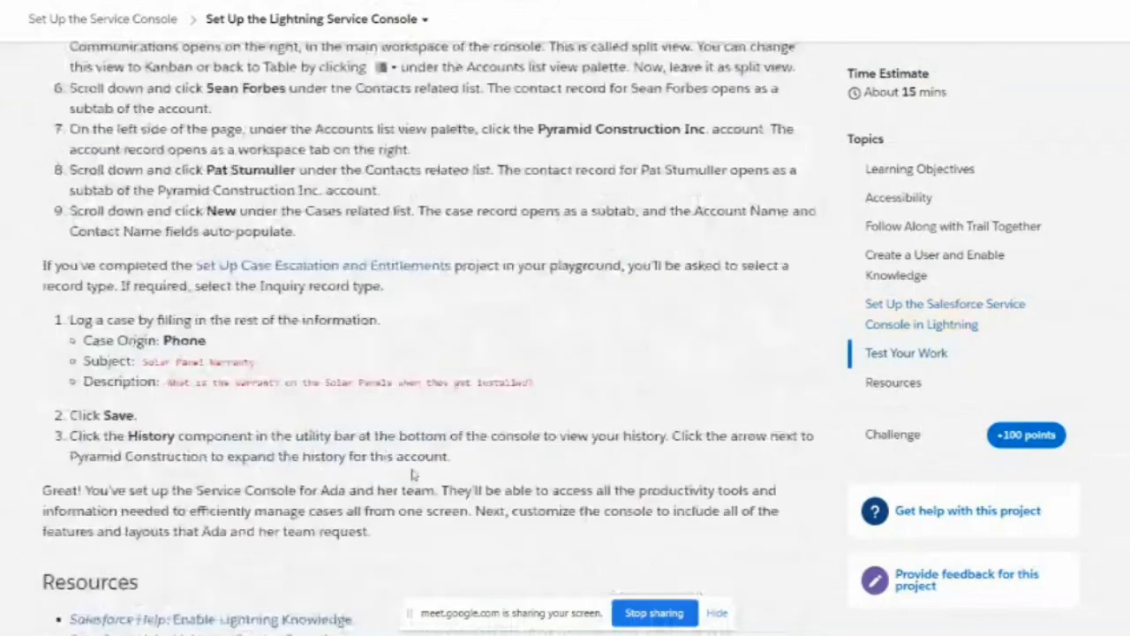
pyautogui.scroll(6, 411, 470)
pyautogui.scroll(10, 411, 472)
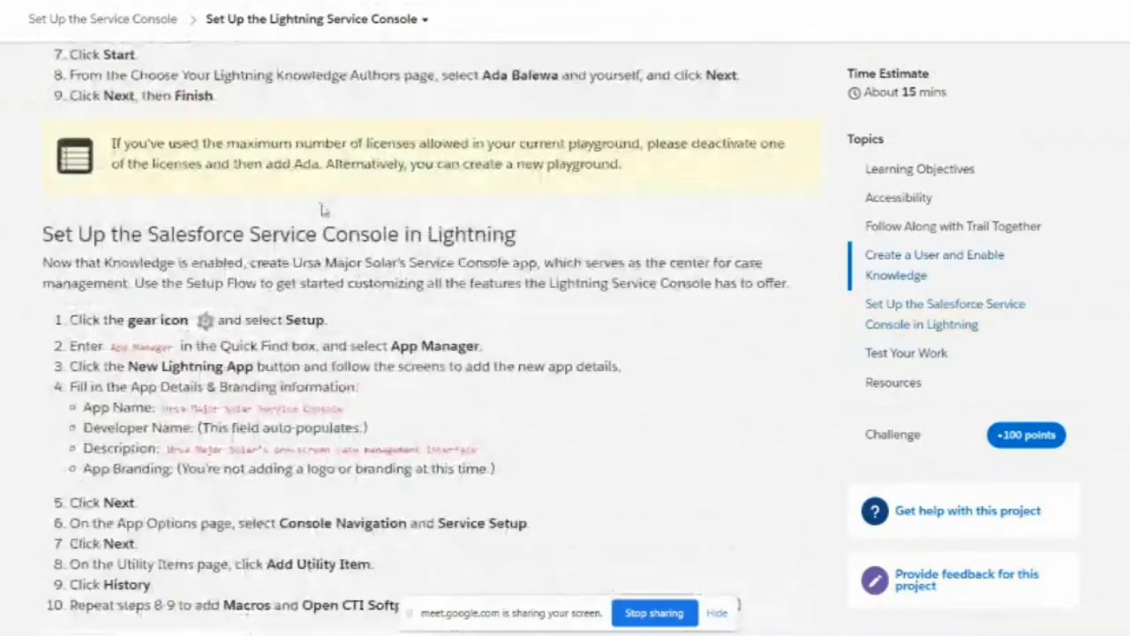
pyautogui.scroll(10, 360, 211)
pyautogui.scroll(2, 323, 209)
pyautogui.scroll(-7, 371, 285)
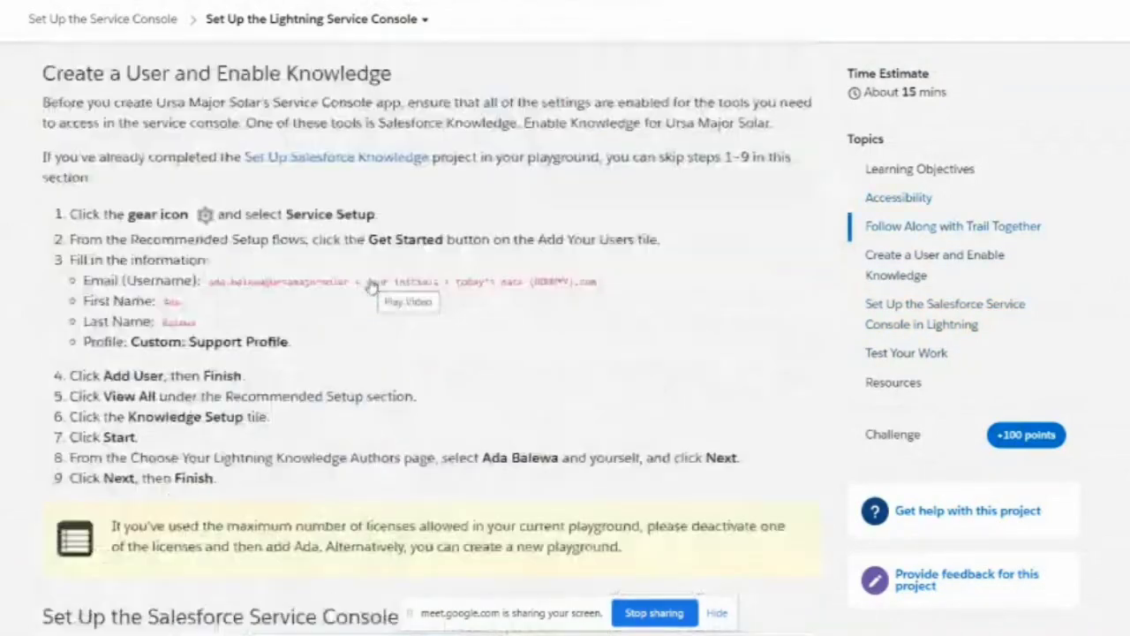
pyautogui.scroll(10, 463, 238)
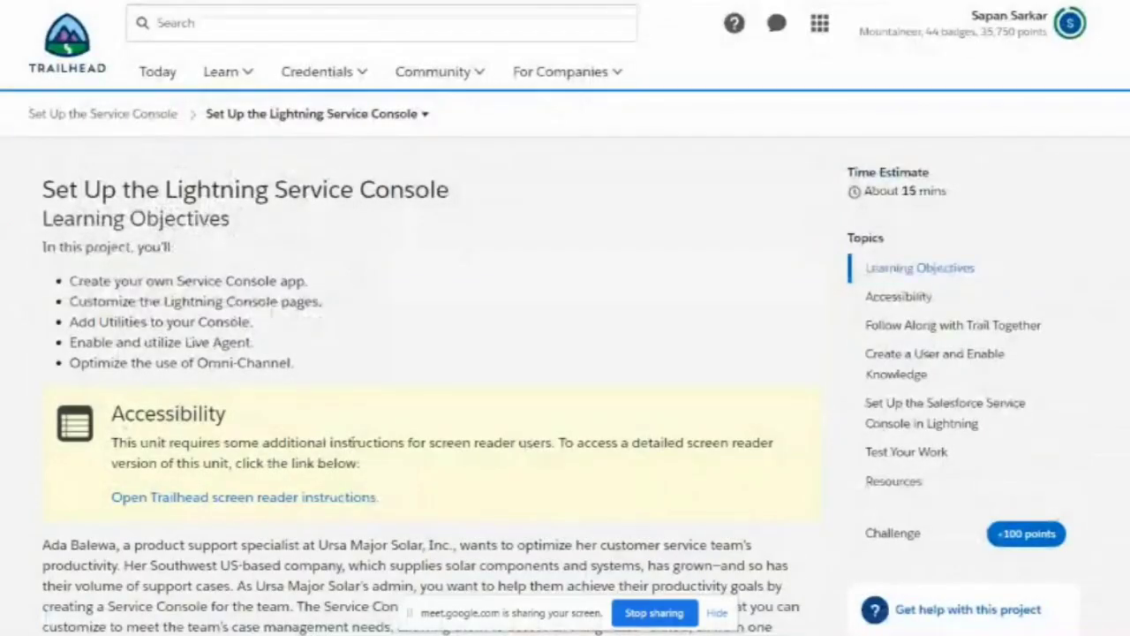
pyautogui.scroll(-1, 351, 439)
pyautogui.scroll(-1, 445, 429)
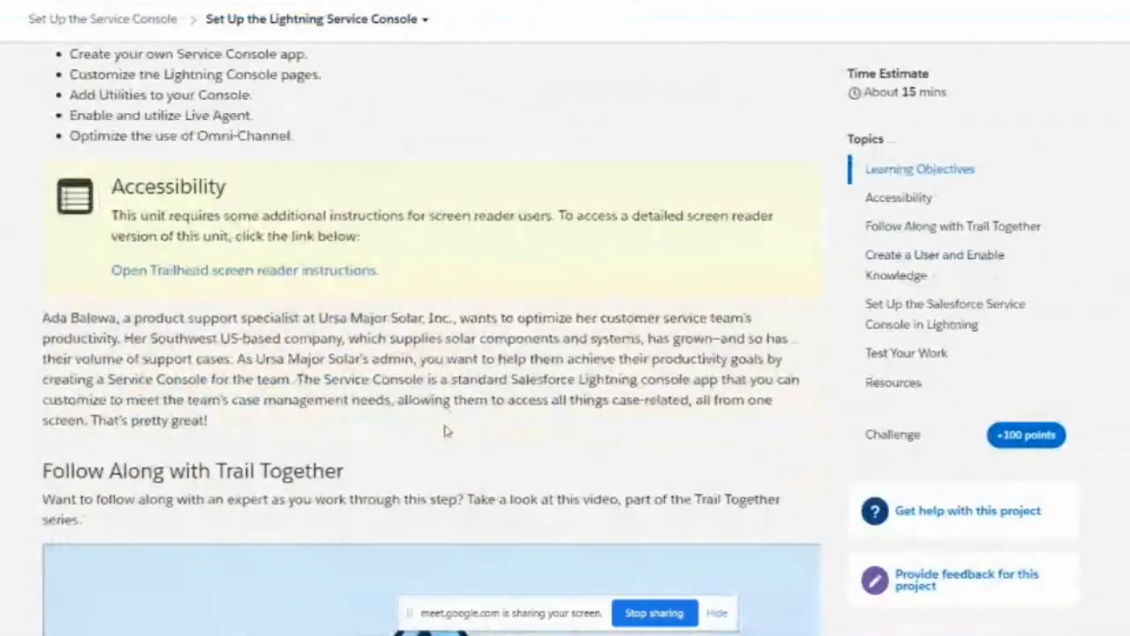
pyautogui.scroll(-3, 381, 400)
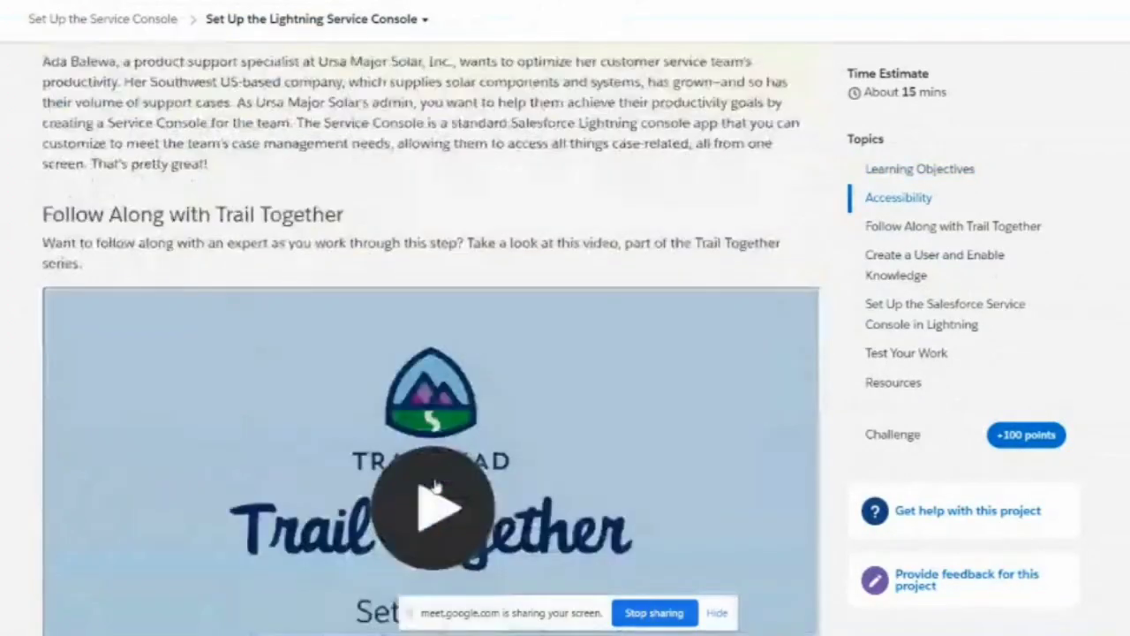
pyautogui.scroll(1, 432, 484)
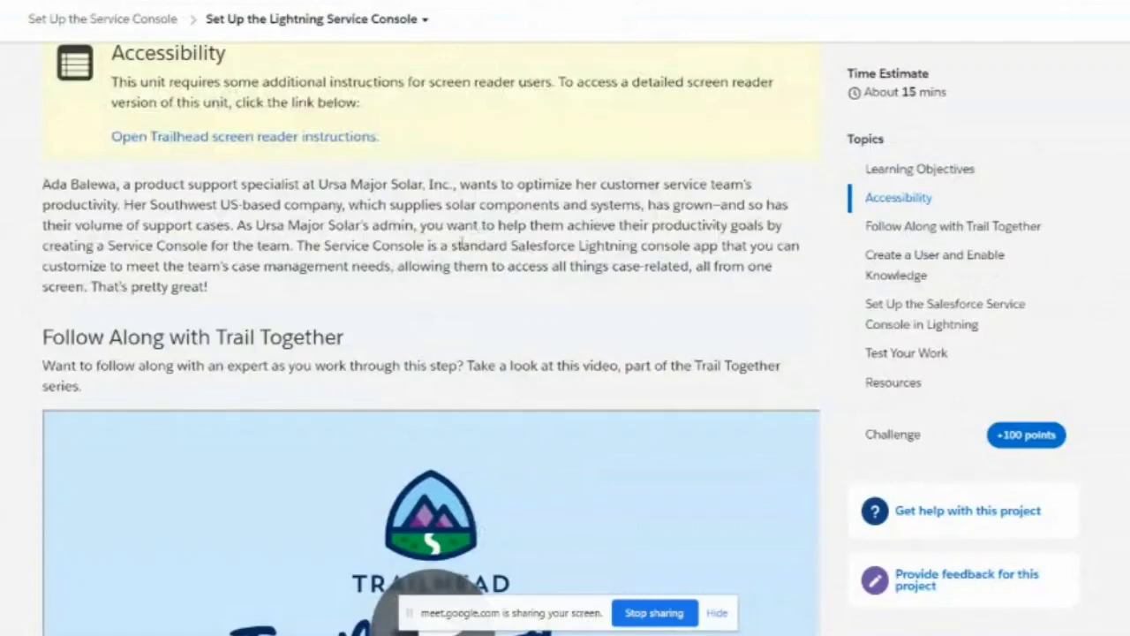
pyautogui.scroll(-5, 455, 245)
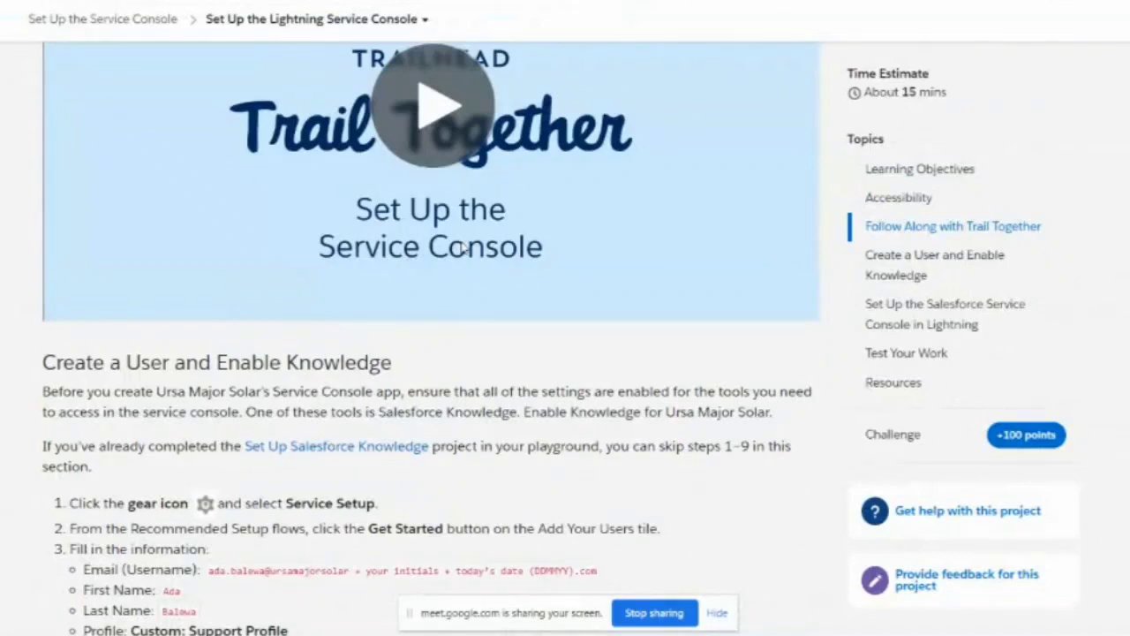
pyautogui.scroll(-2, 457, 469)
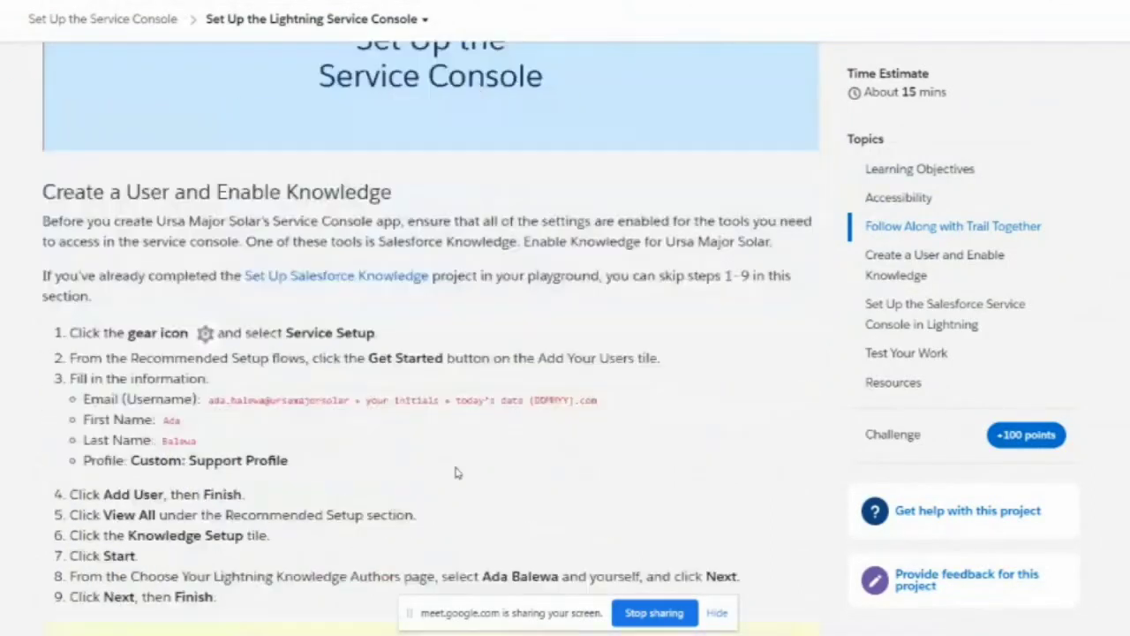